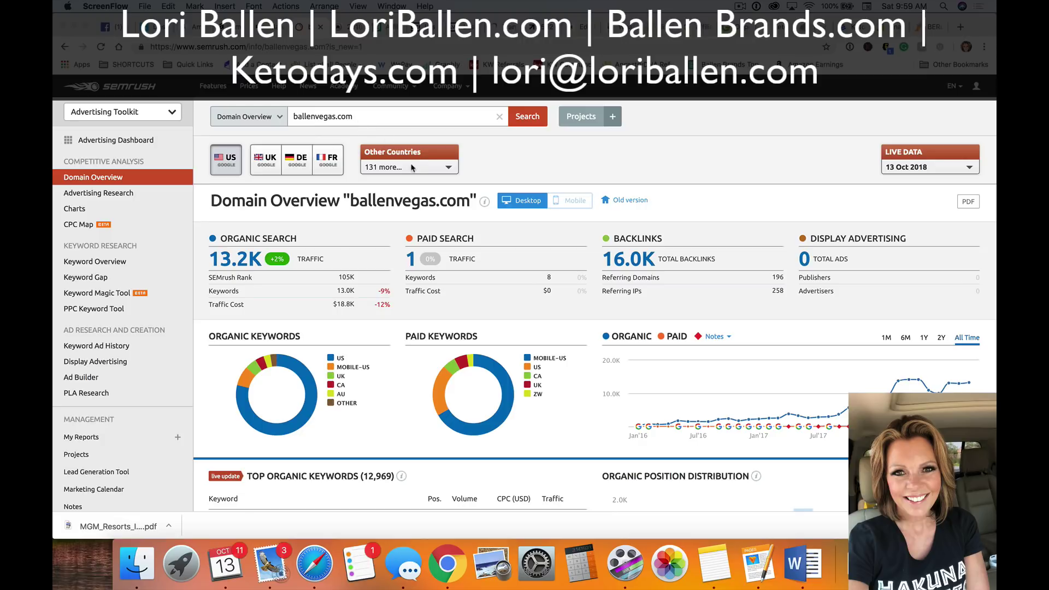
Examine the domain overview of ballenvegas.com, from its organic search metrics down to the top organic keywords.
scroll(644, 215, "down", 1)
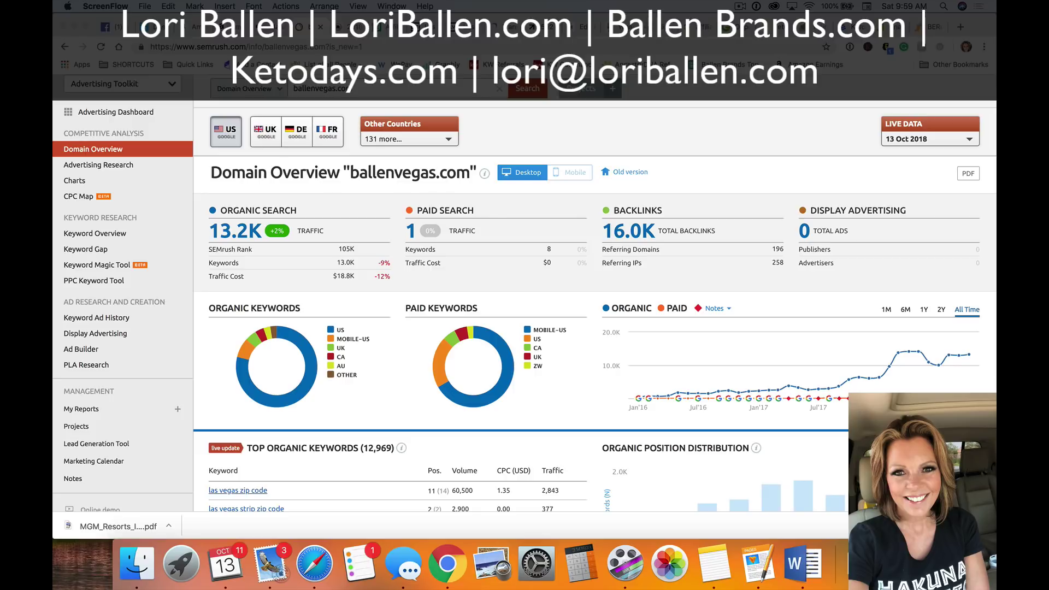
left_click(473, 181)
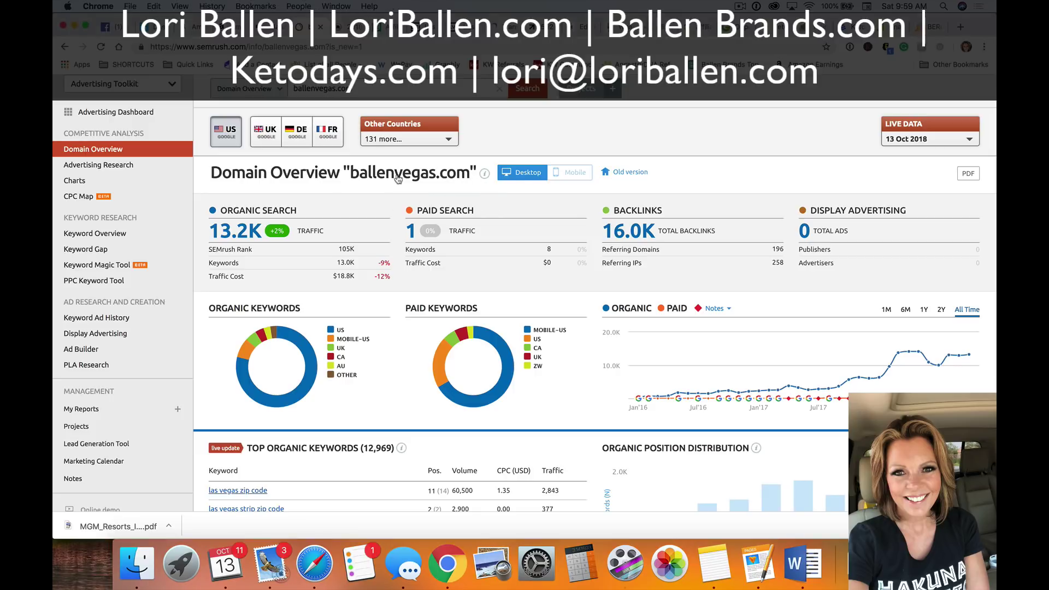
scroll(326, 230, "down", 3)
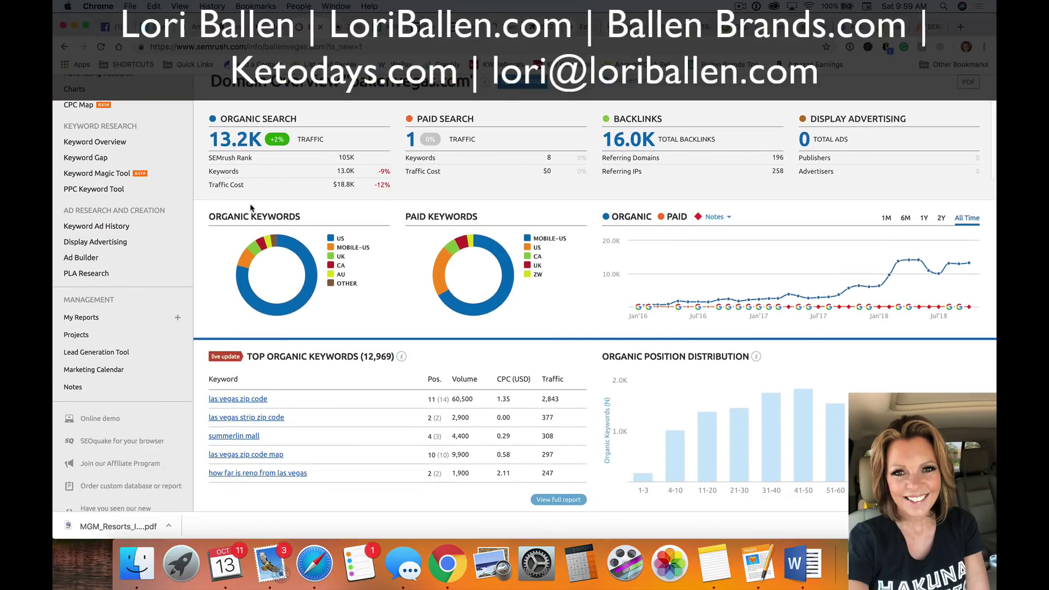
scroll(363, 257, "down", 5)
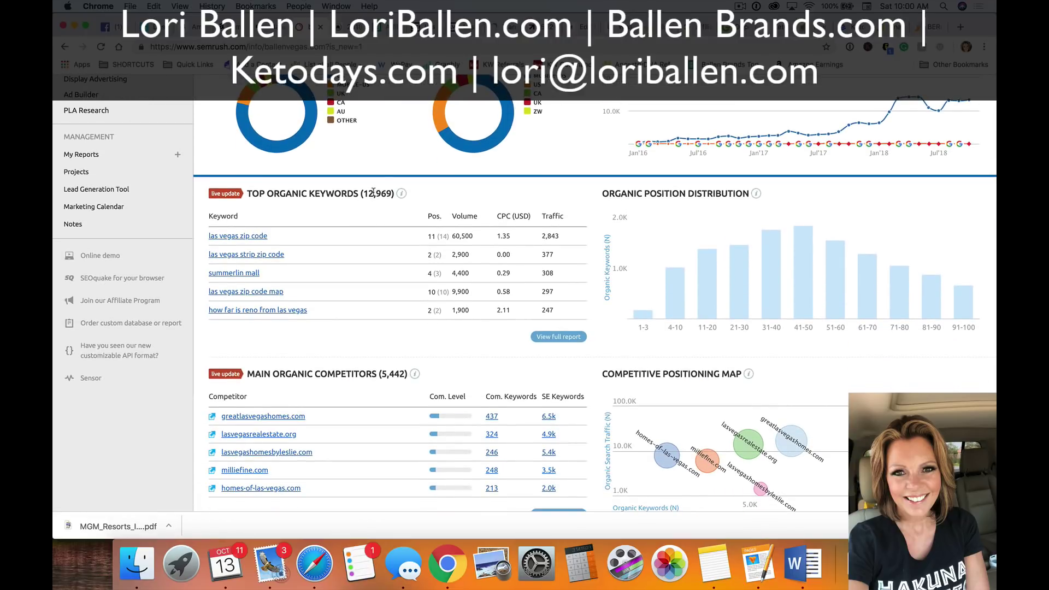
left_click_drag(393, 195, 378, 195)
mouse_move(401, 195)
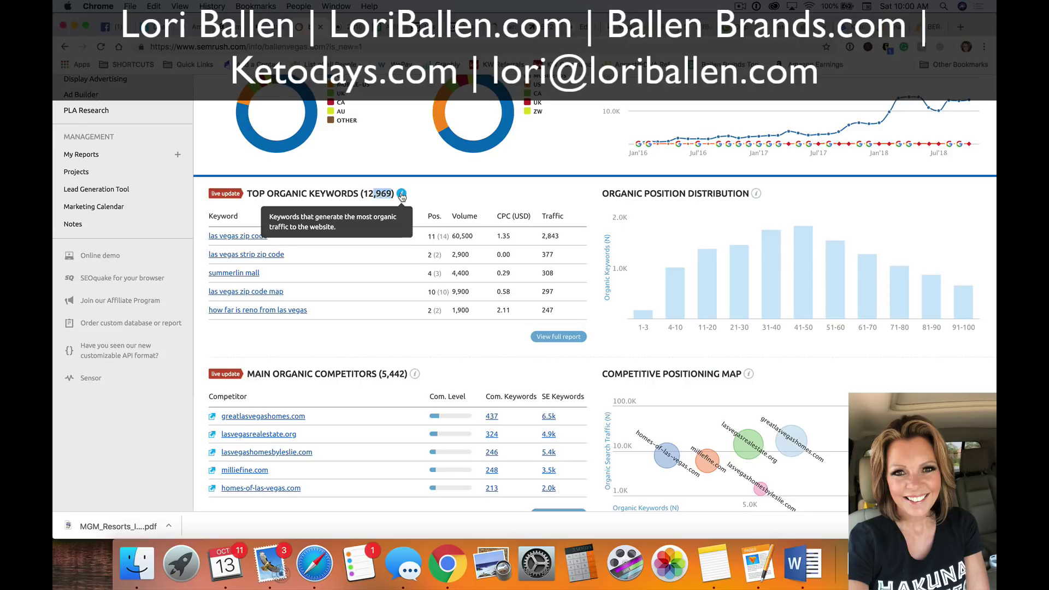
Open the full report on the top organic keywords, skim its traffic and keyword charts, and return to the domain overview.
left_click(567, 339)
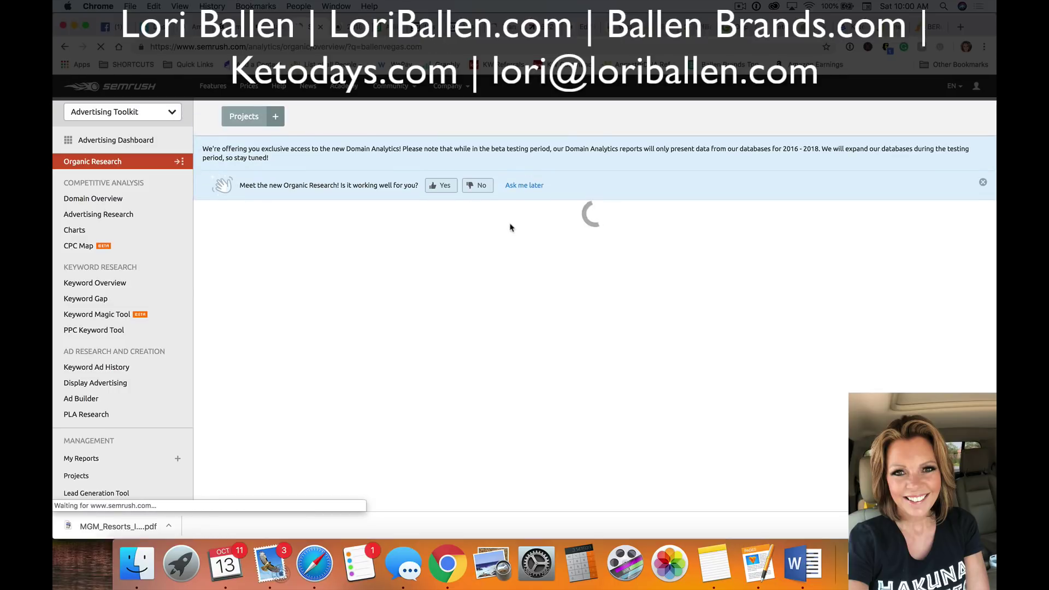
scroll(650, 294, "down", 3)
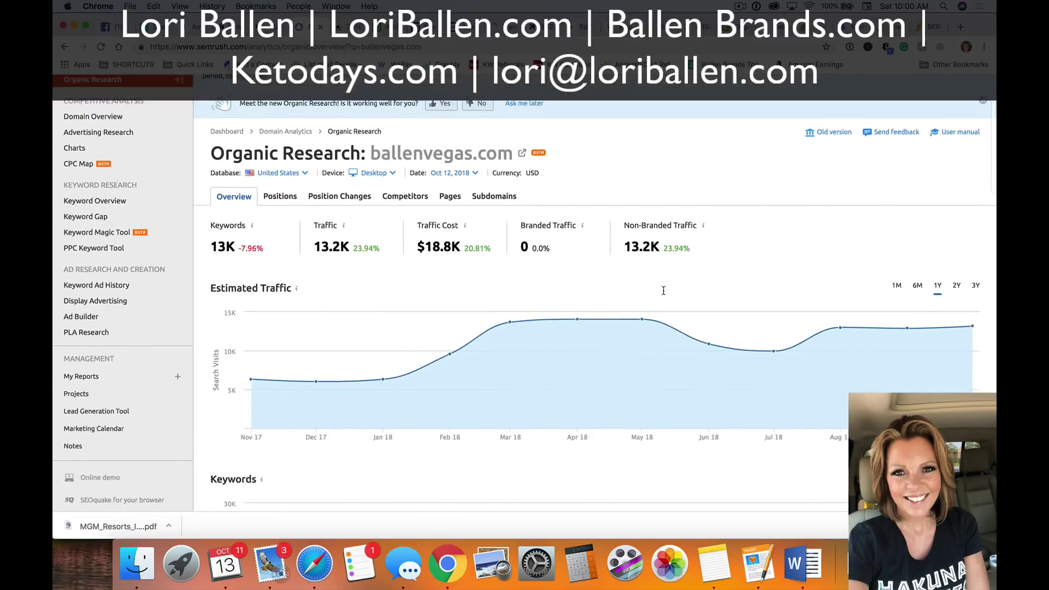
scroll(664, 295, "down", 3)
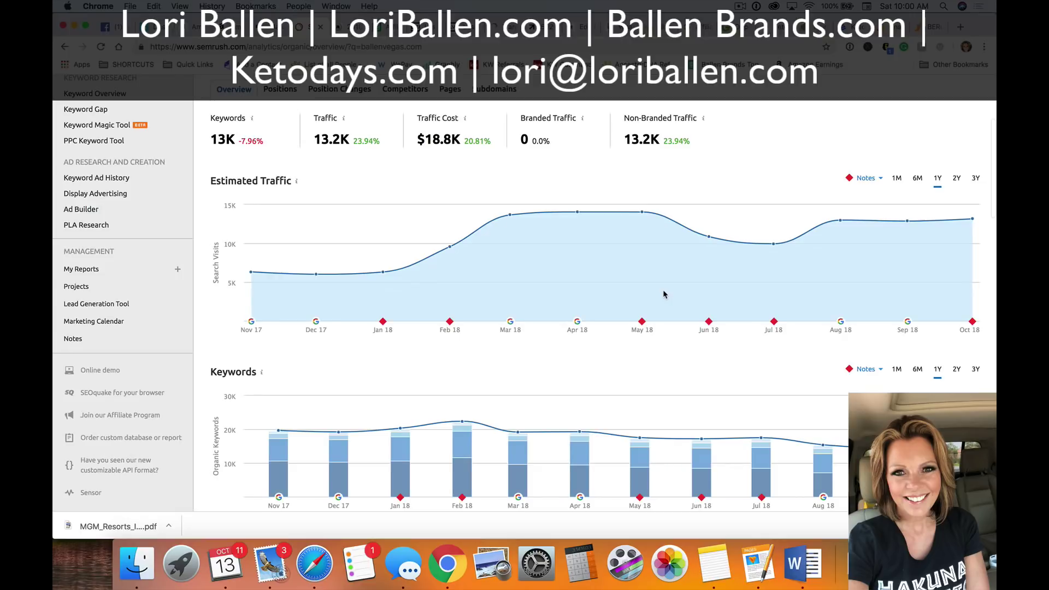
scroll(665, 294, "up", 3)
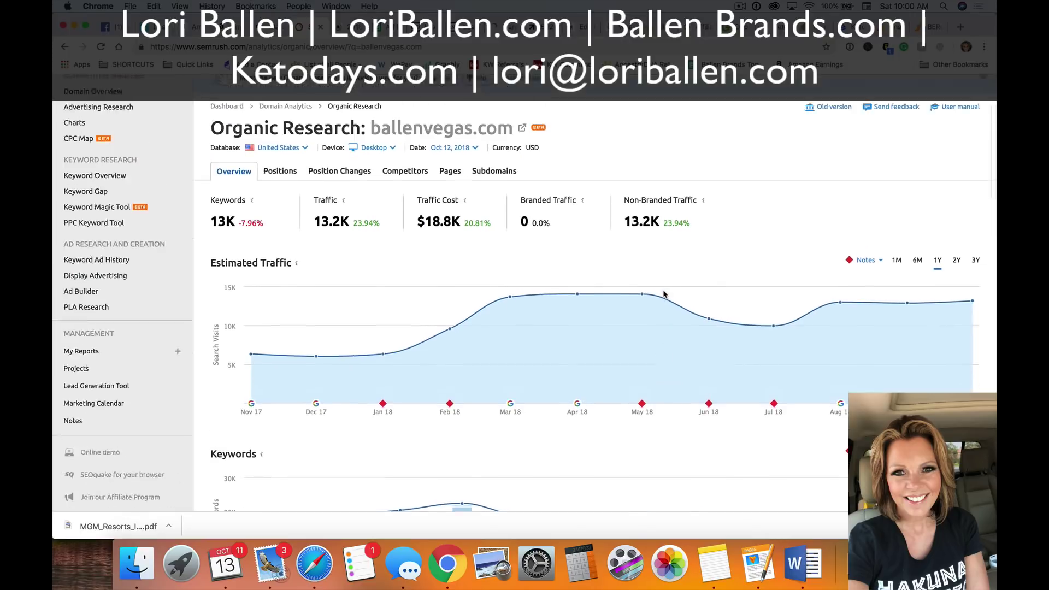
left_click(65, 48)
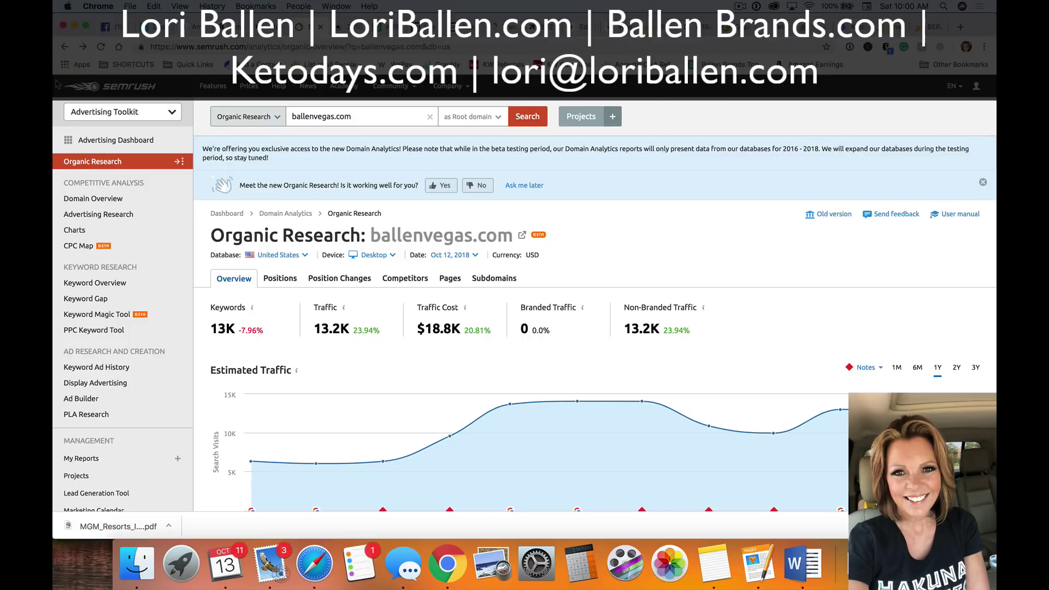
left_click(63, 48)
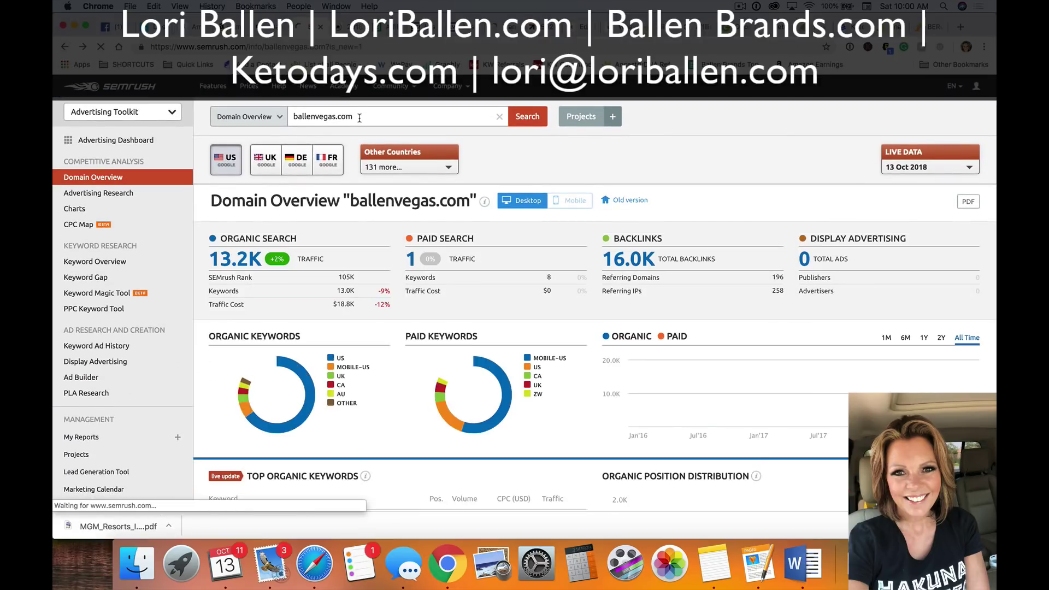
Open the full top organic keywords report and examine its estimated traffic, keyword trend, top keywords and position changes.
scroll(299, 277, "down", 4)
scroll(299, 277, "down", 1)
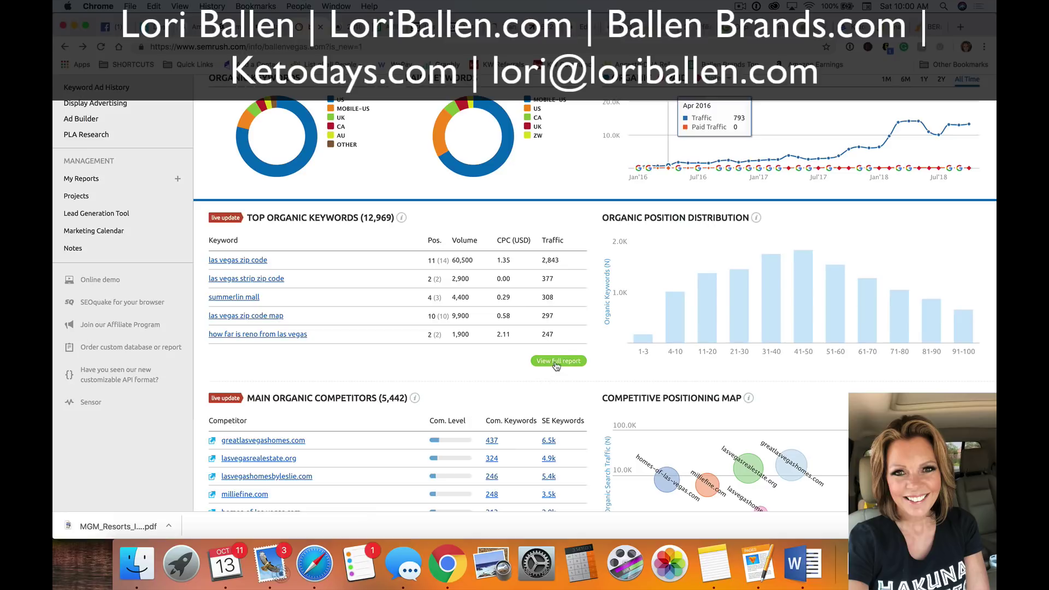
left_click(574, 365)
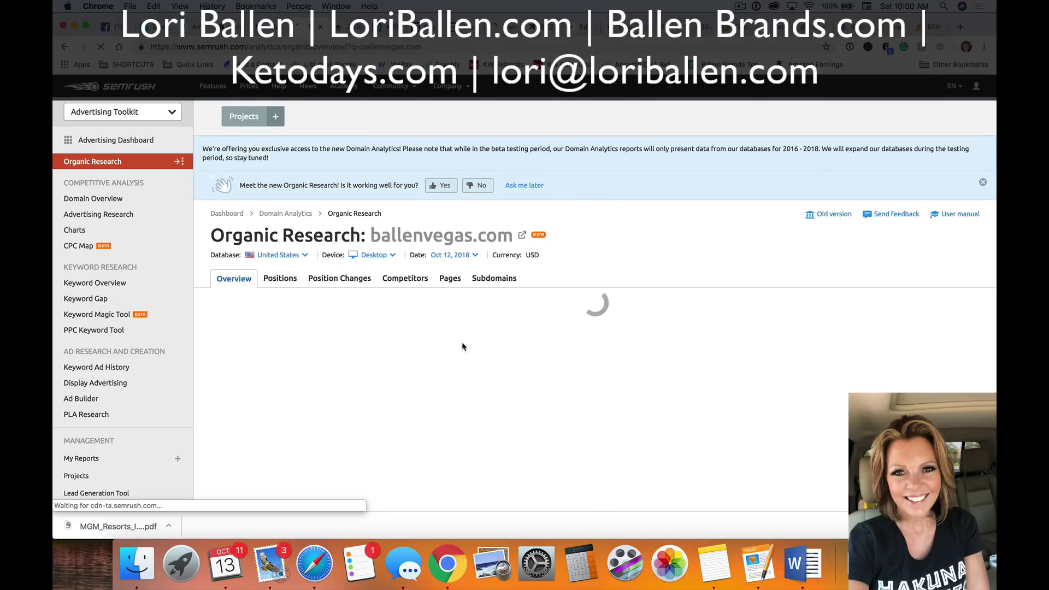
scroll(600, 317, "down", 3)
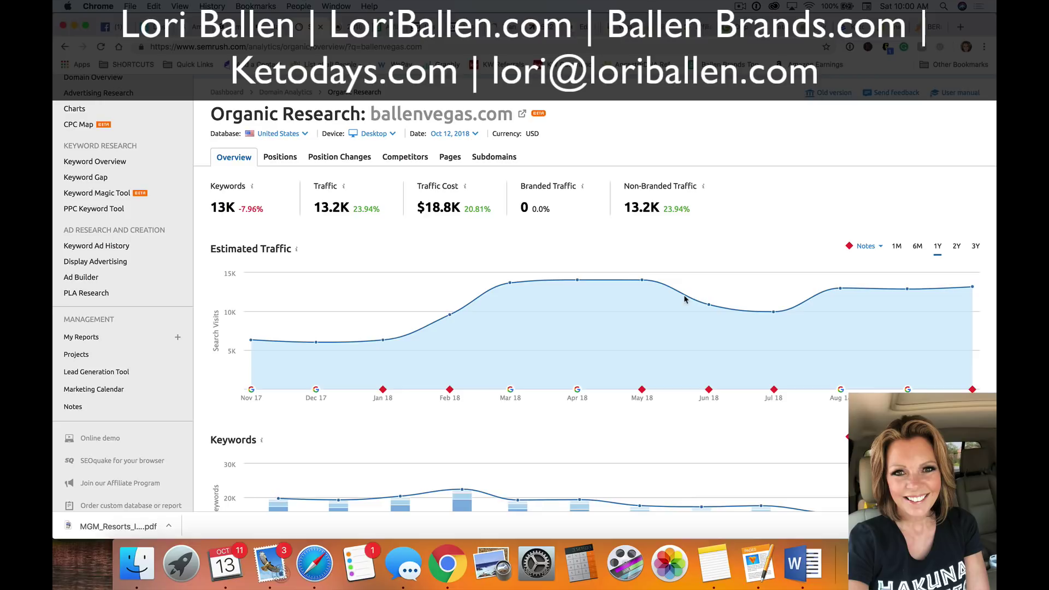
scroll(475, 339, "down", 5)
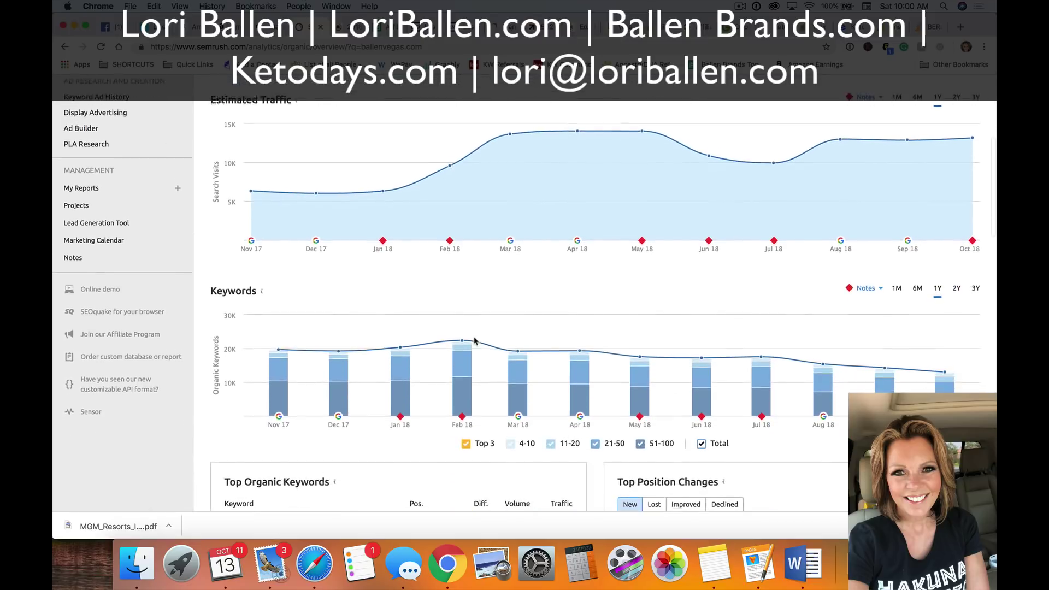
scroll(474, 340, "down", 10)
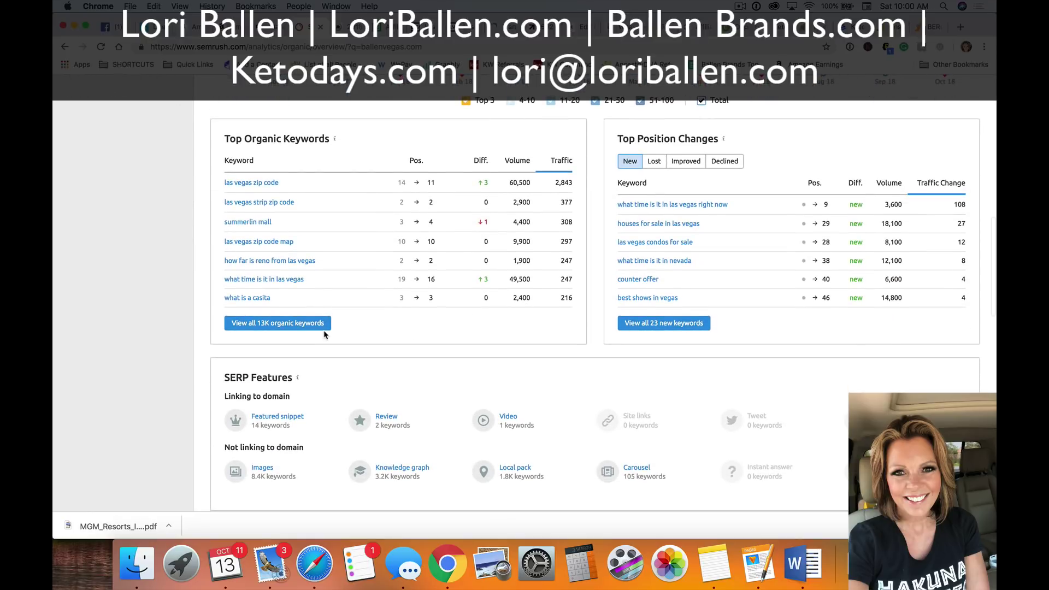
scroll(361, 190, "up", 15)
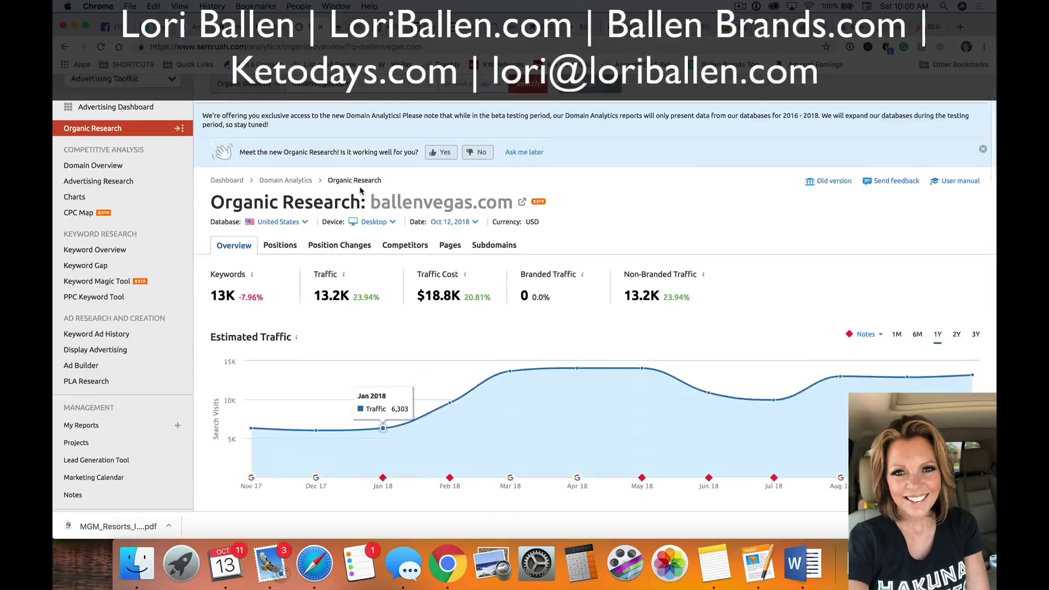
scroll(251, 261, "down", 2)
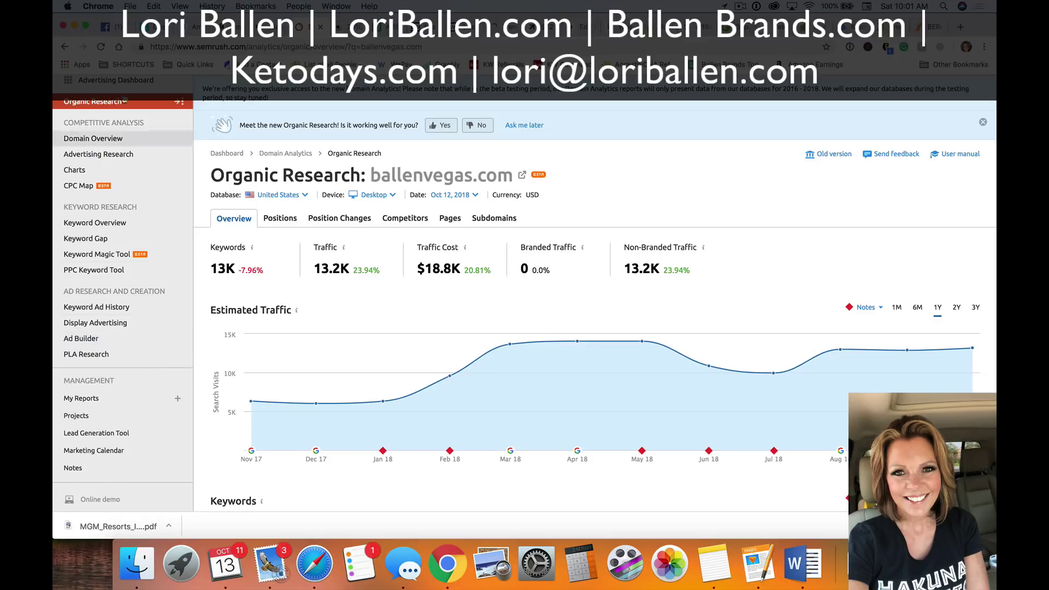
Show the organic pages report for ballenvegas.com and review the URLs that bring the most traffic.
left_click(450, 219)
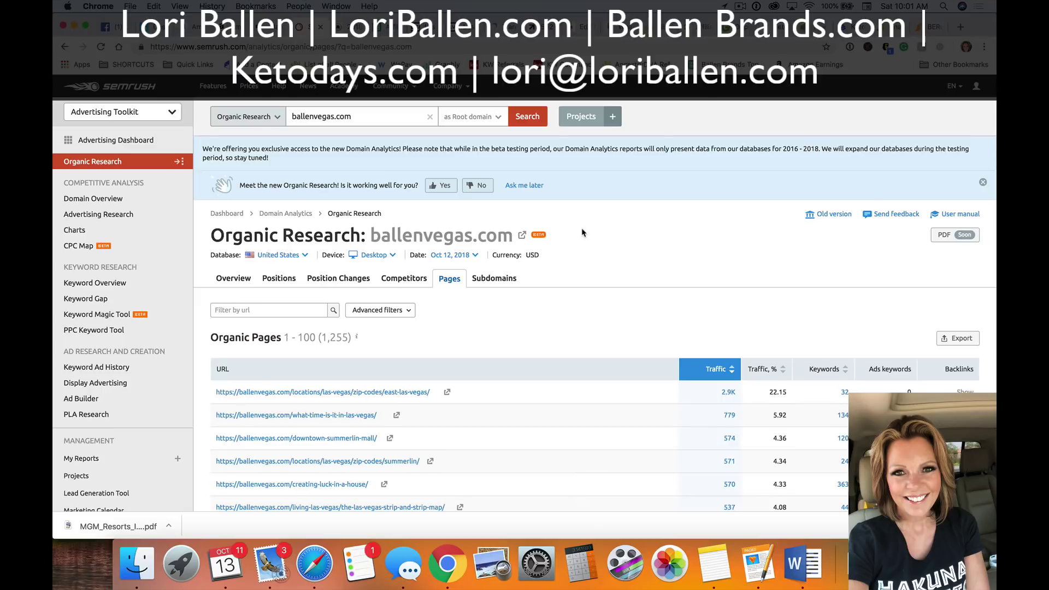
scroll(616, 254, "down", 3)
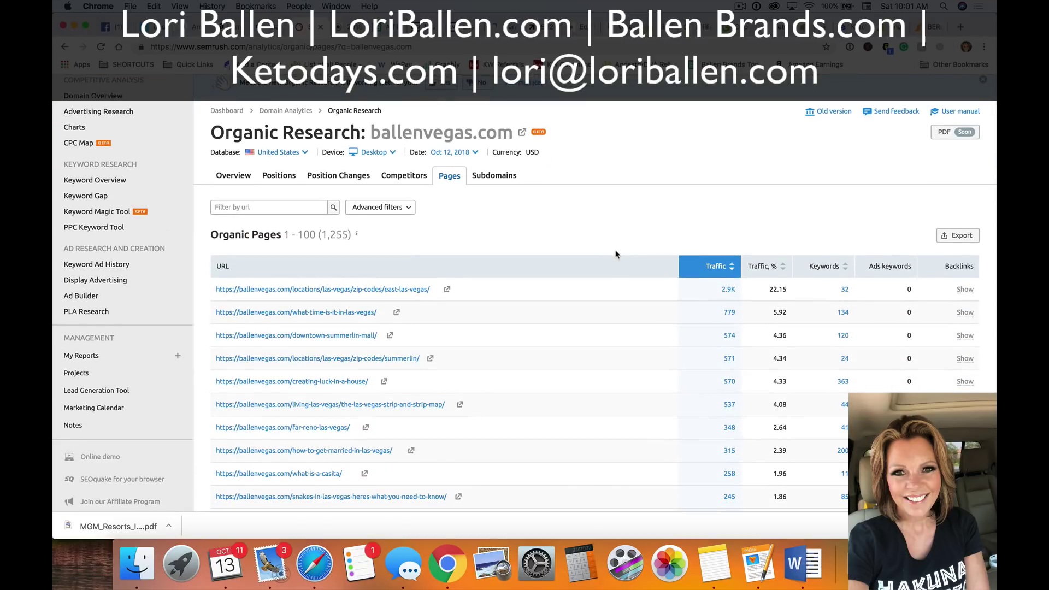
scroll(615, 254, "up", 3)
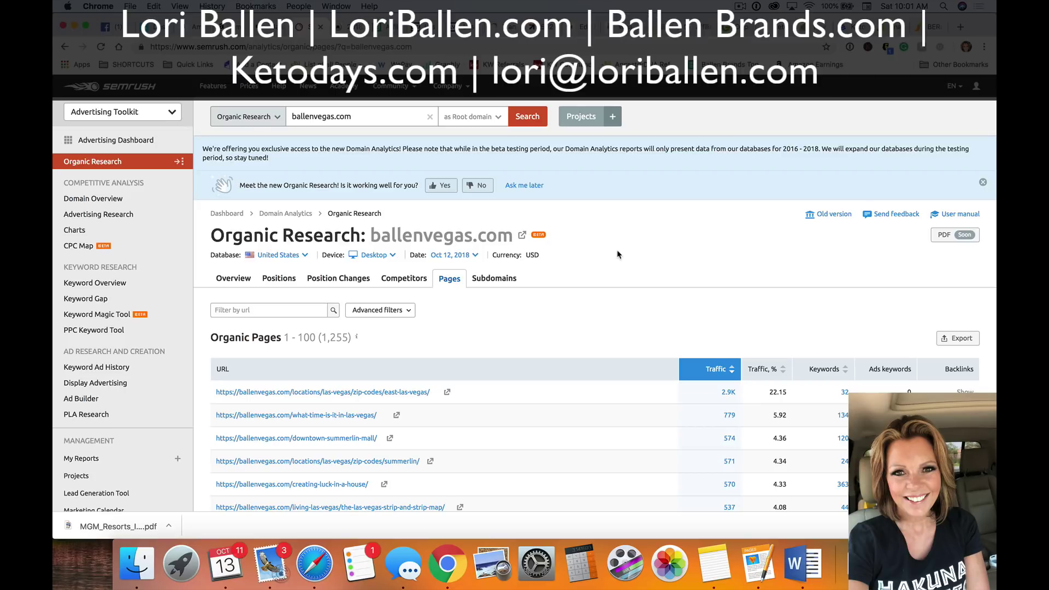
scroll(620, 257, "down", 5)
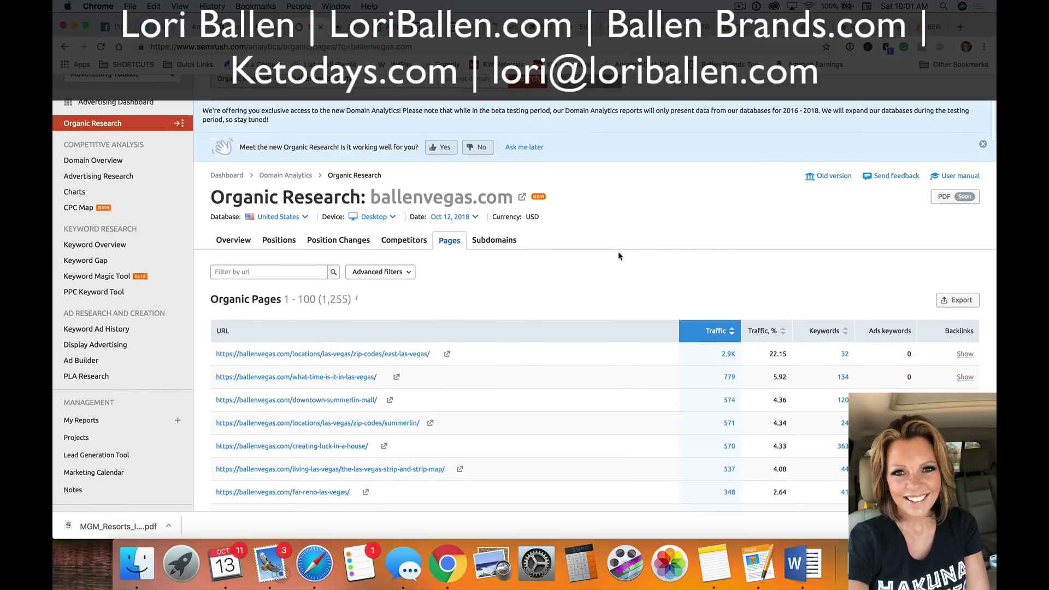
scroll(624, 261, "down", 1)
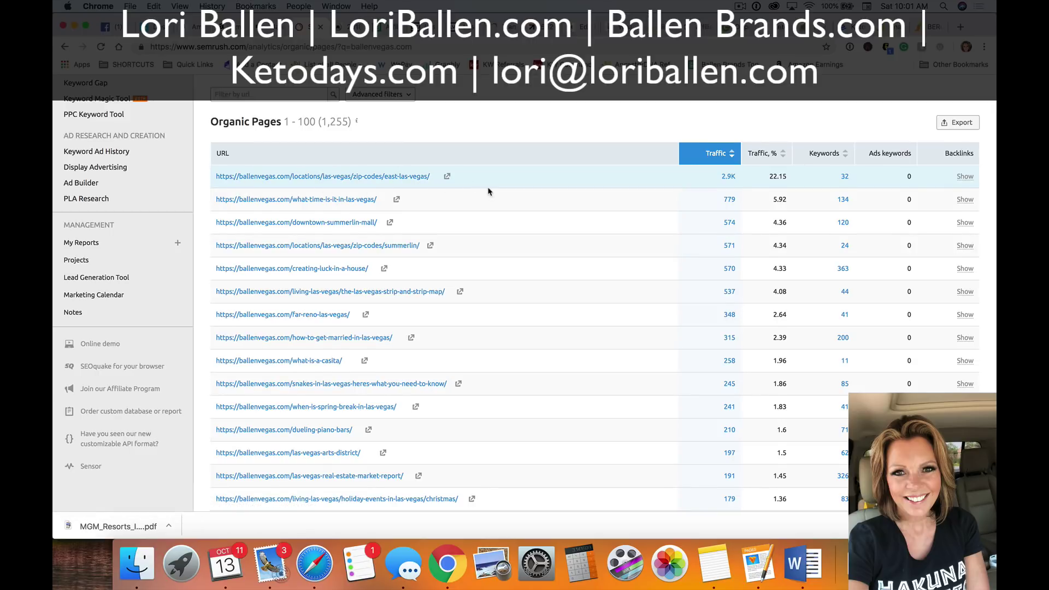
scroll(489, 192, "up", 1)
scroll(487, 191, "up", 2)
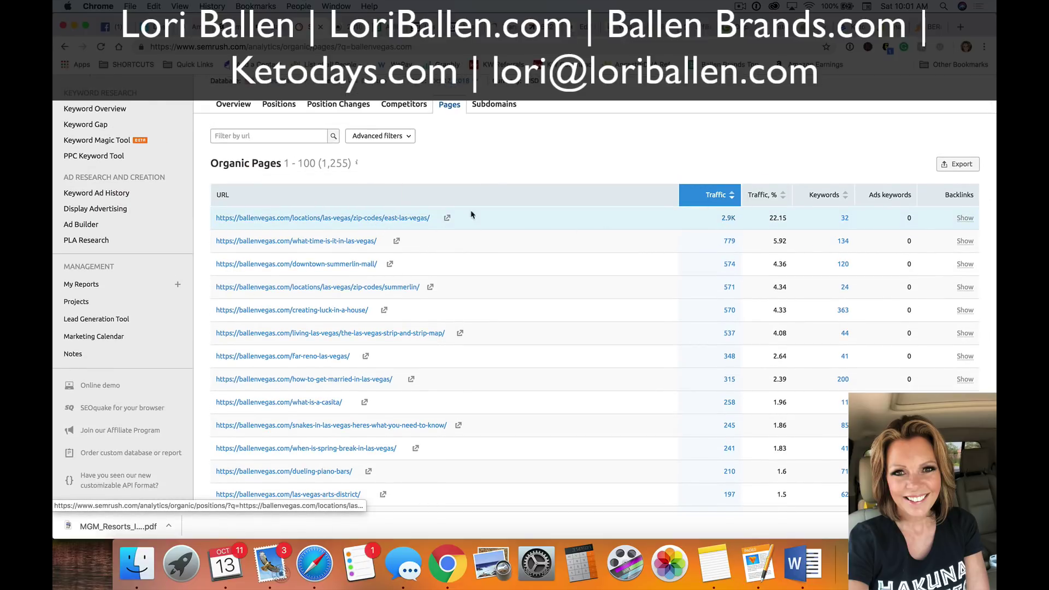
scroll(493, 188, "down", 1)
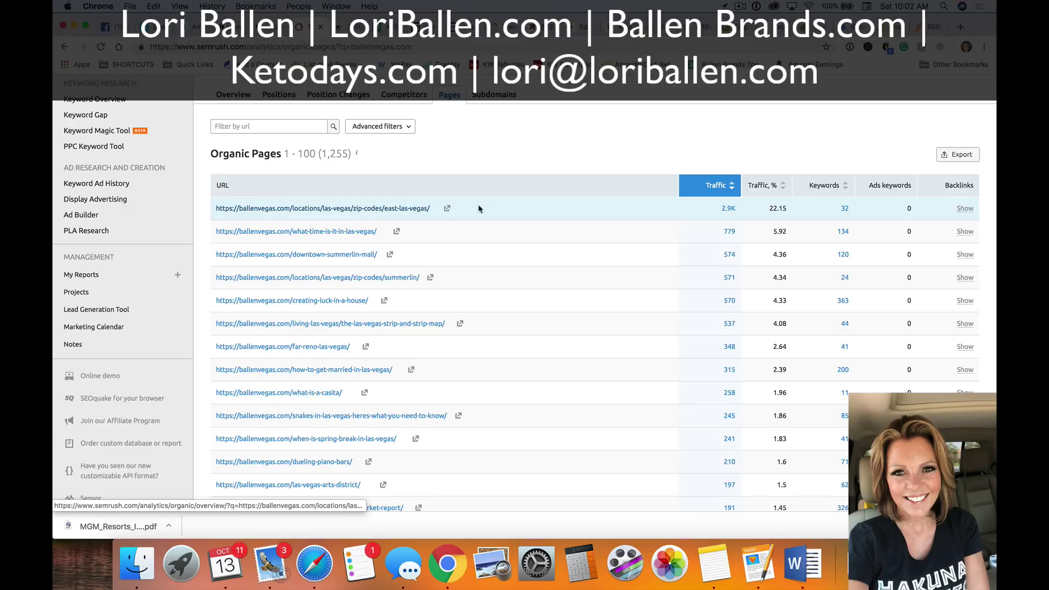
scroll(502, 203, "down", 1)
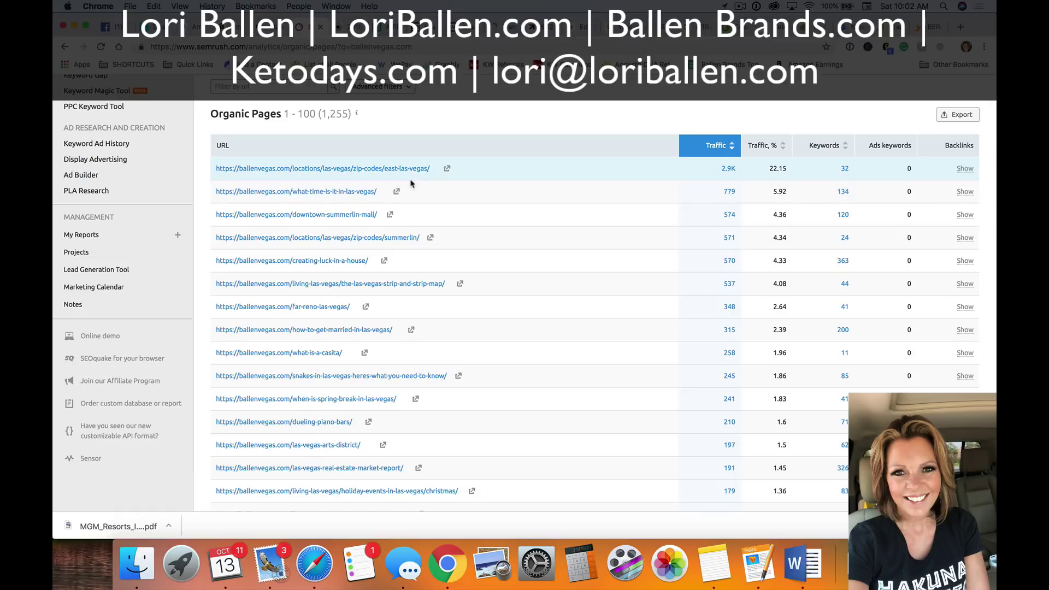
Open the live east-las-vegas zip codes page from the organic pages list, skim its content, and return to the list.
left_click(447, 169)
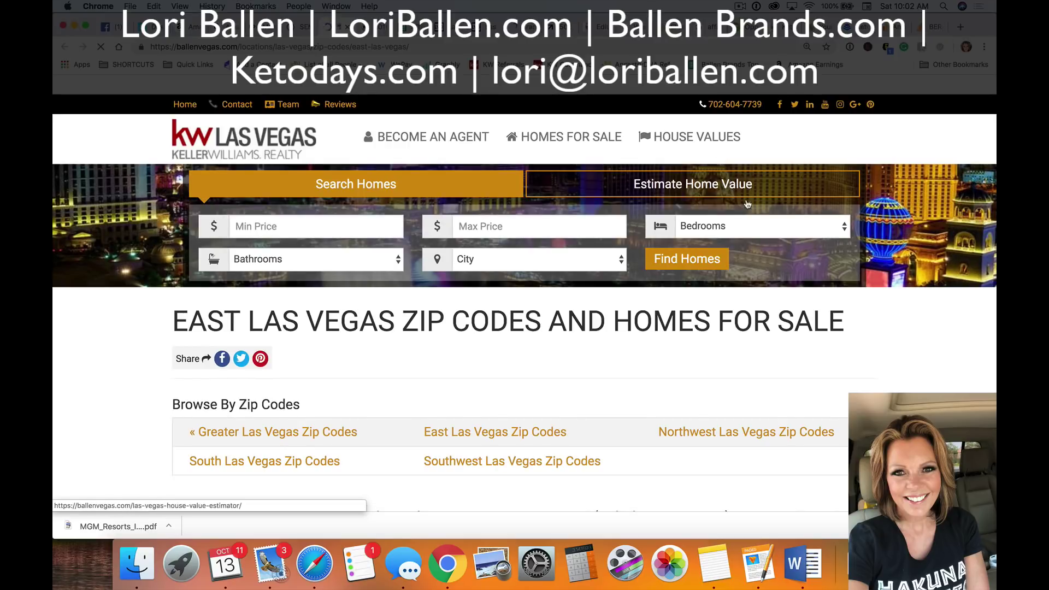
scroll(642, 205, "down", 5)
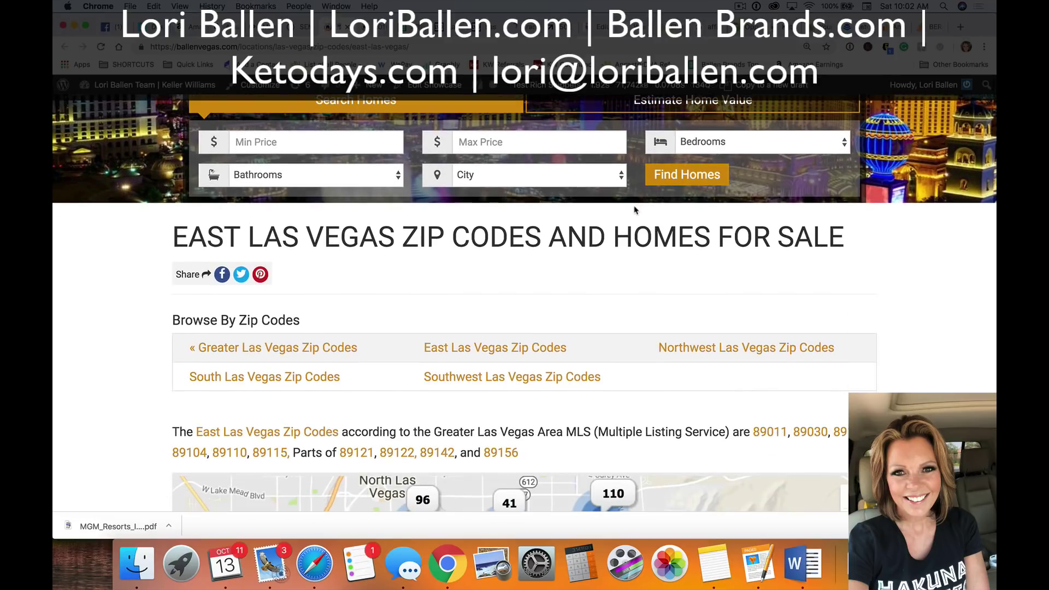
scroll(635, 210, "up", 3)
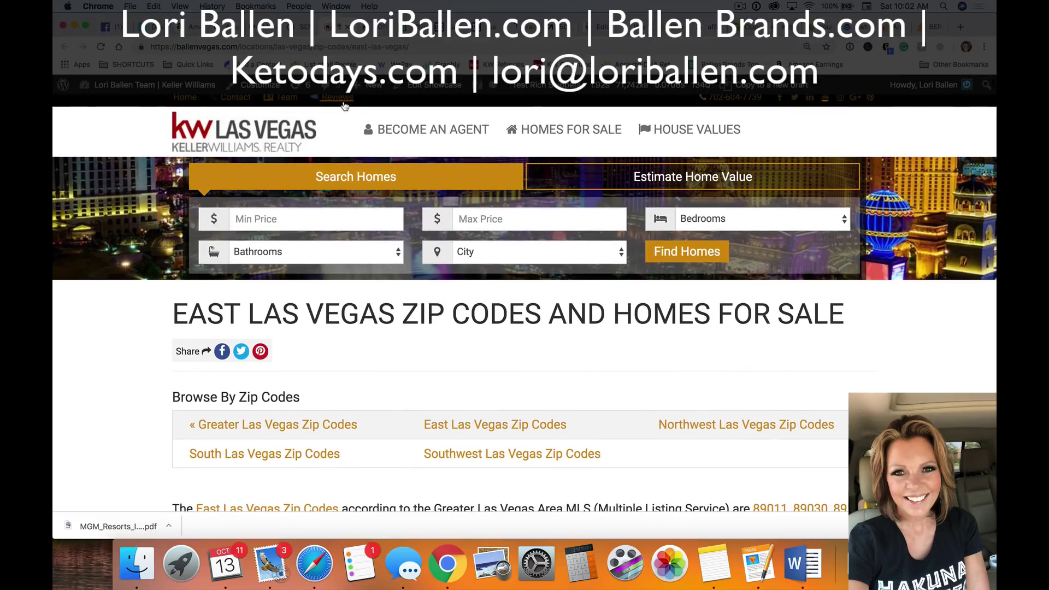
scroll(649, 206, "down", 3)
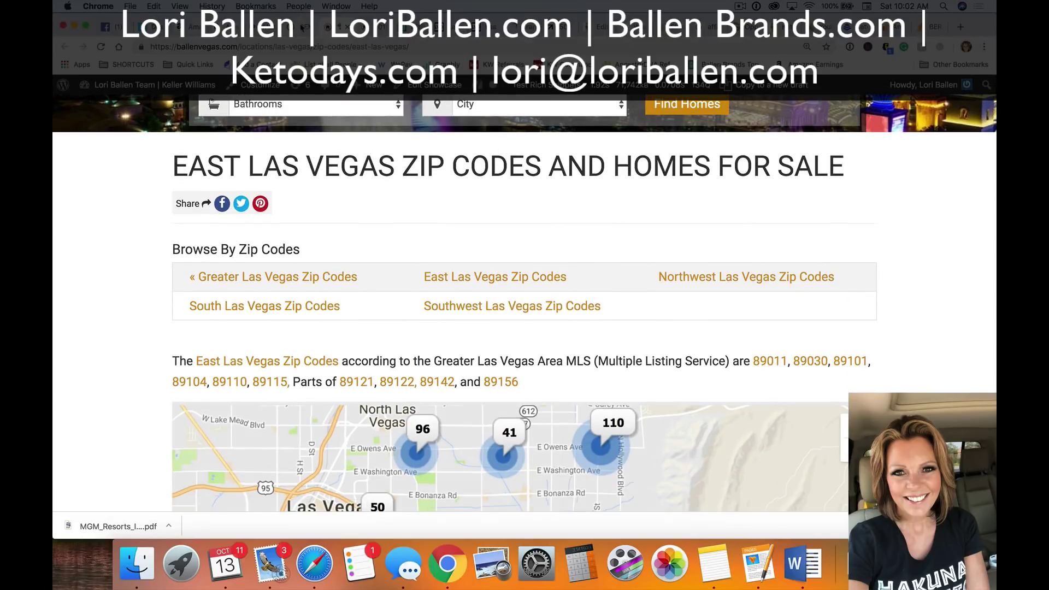
left_click(302, 27)
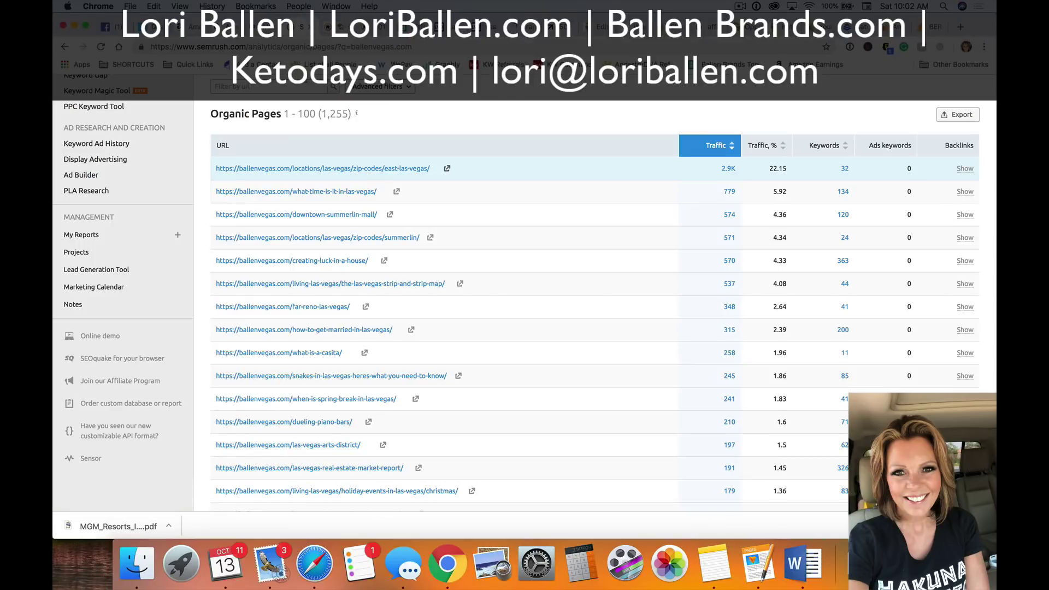
Open the keyword positions for the east-las-vegas zip codes URL and review its traffic trend and organic search positions.
left_click(845, 171)
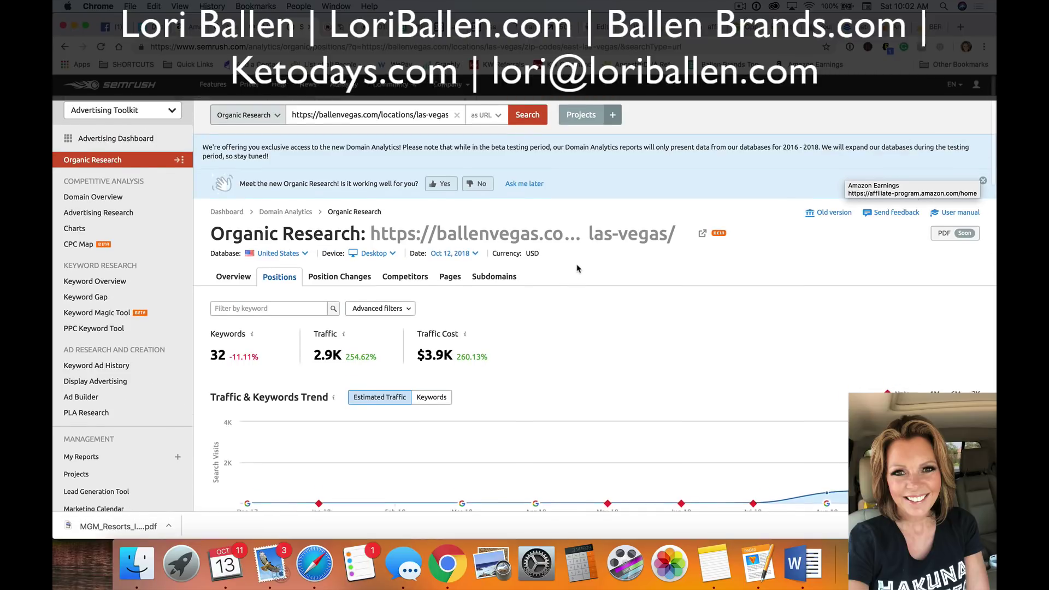
scroll(578, 268, "down", 5)
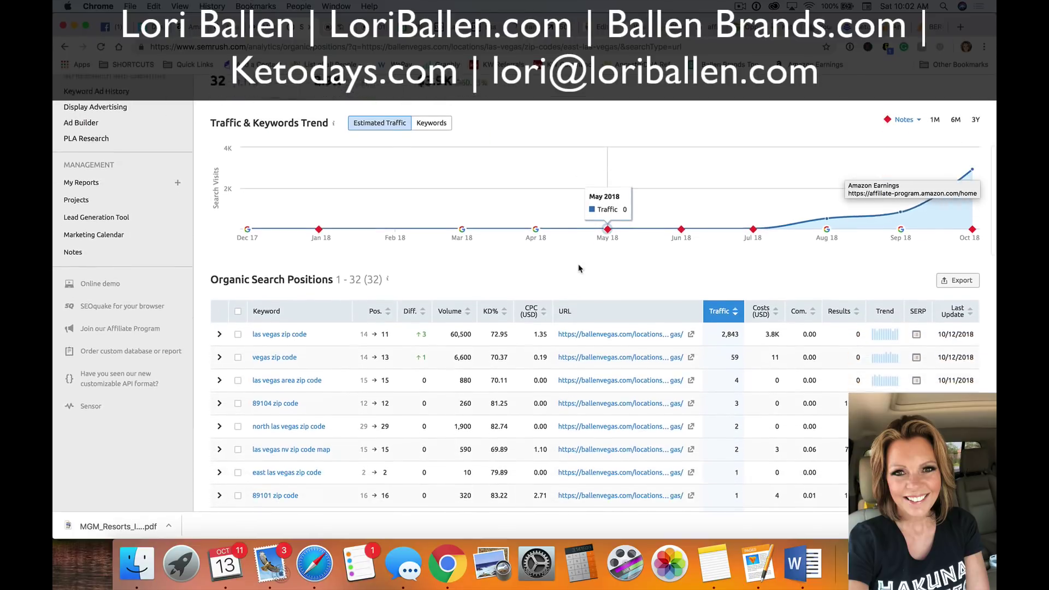
scroll(579, 269, "down", 2)
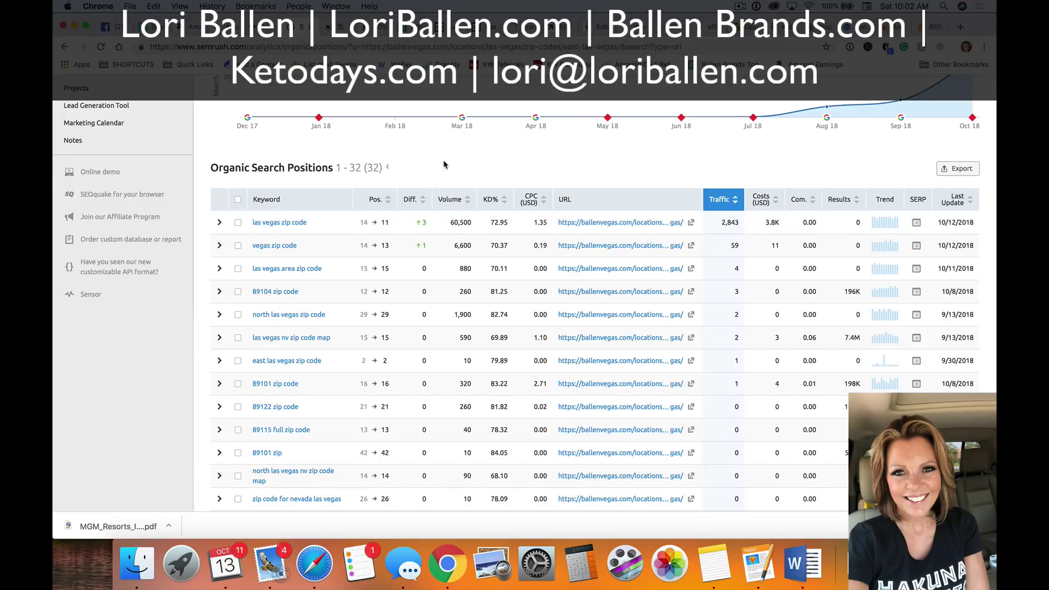
mouse_move(461, 117)
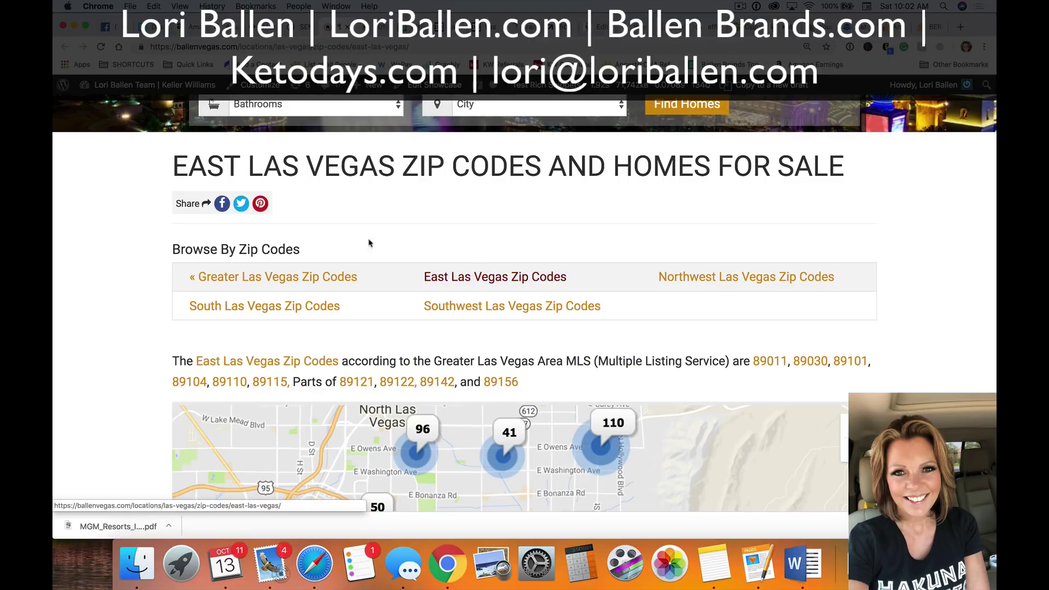
Open the Greater Las Vegas Zip Codes page in a new tab and skim its zip code map and area listings.
left_click(255, 288)
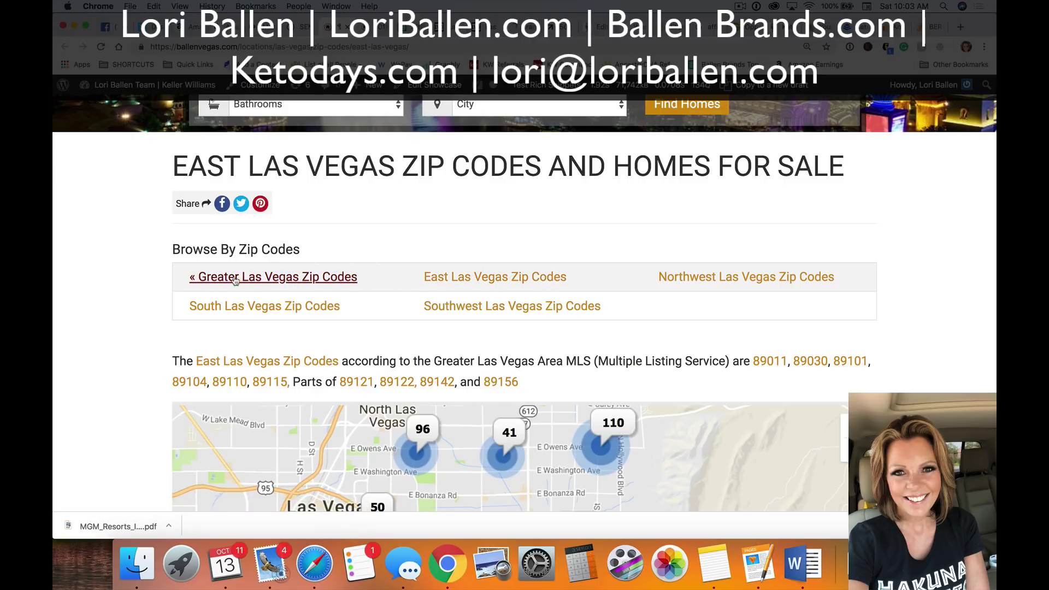
right_click(278, 286)
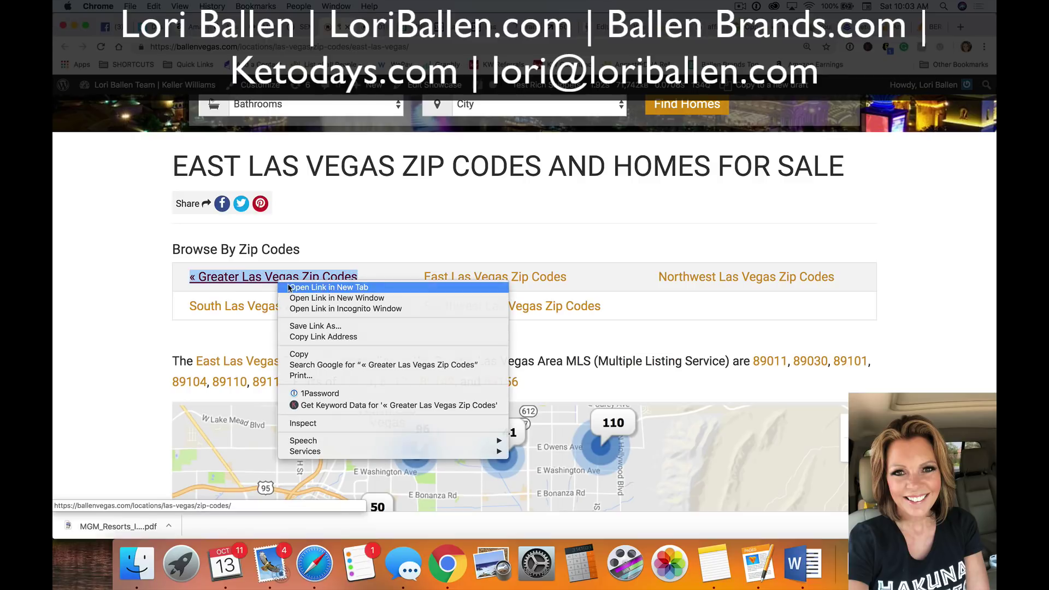
left_click(293, 288)
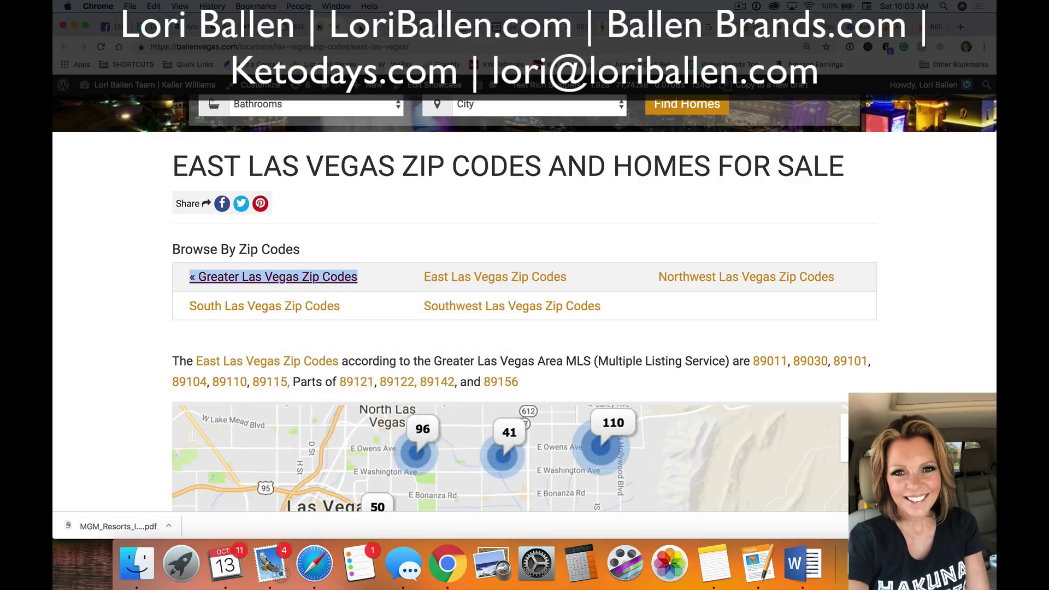
left_click(273, 277)
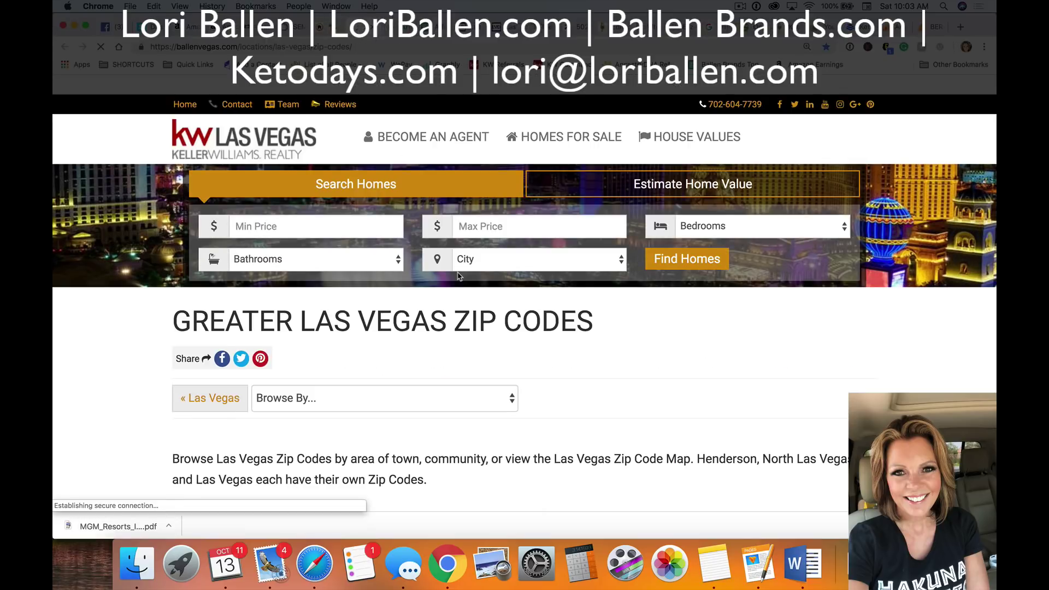
scroll(457, 344, "down", 3)
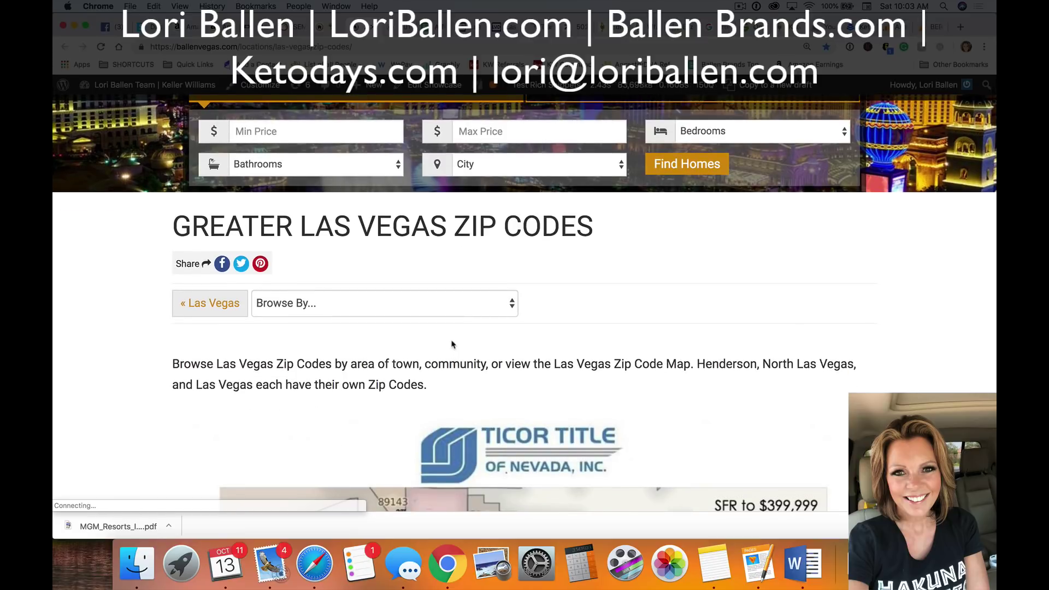
scroll(375, 325, "down", 5)
scroll(374, 324, "down", 20)
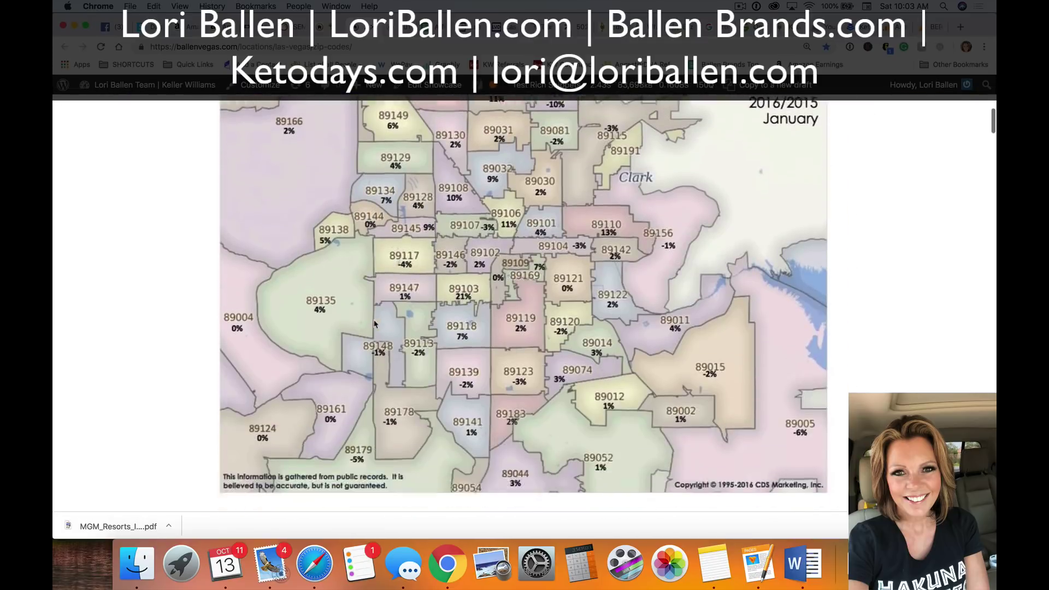
scroll(378, 326, "down", 20)
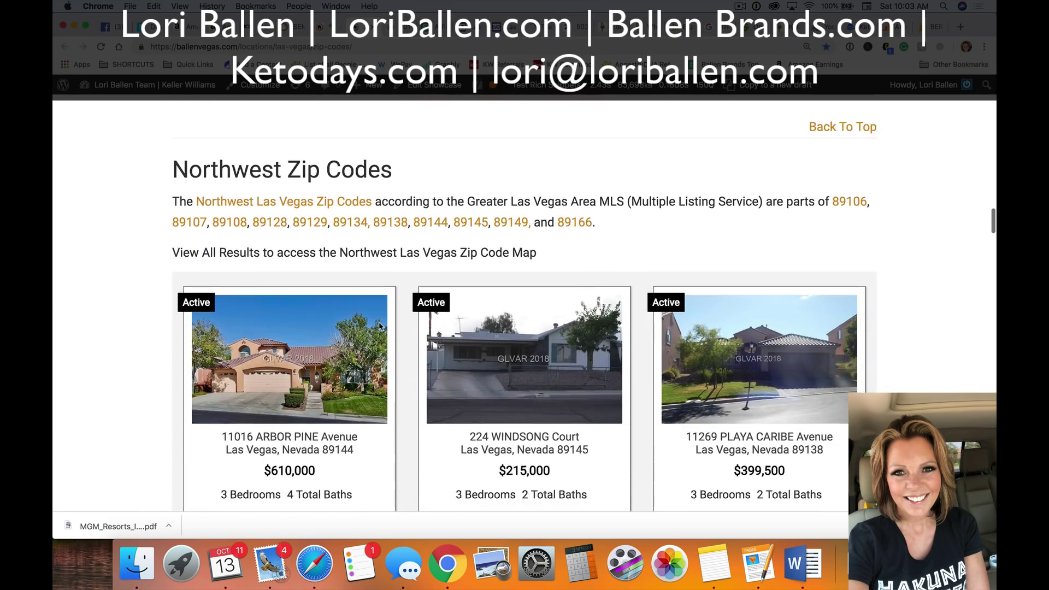
scroll(417, 302, "up", 20)
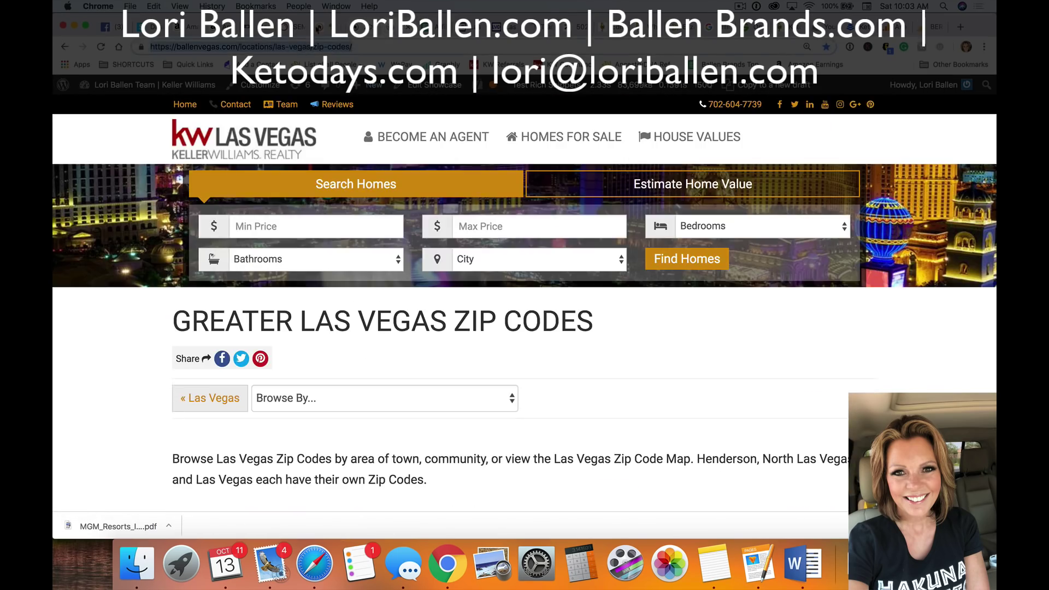
Return past the east-las-vegas page to its SEMrush positions report and examine the organic search keywords it ranks for.
key("super+bracketleft")
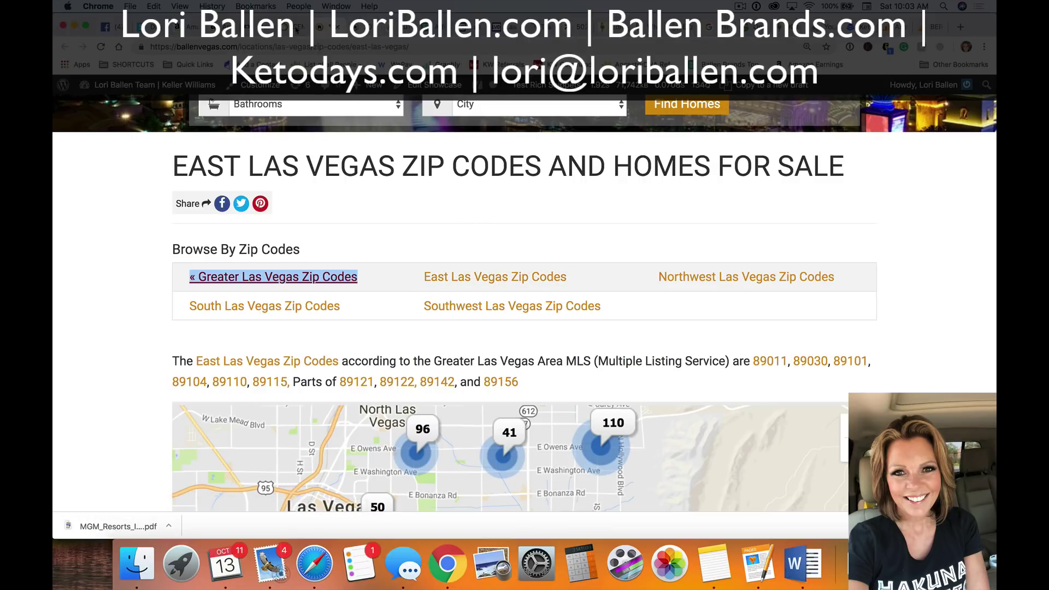
left_click(294, 27)
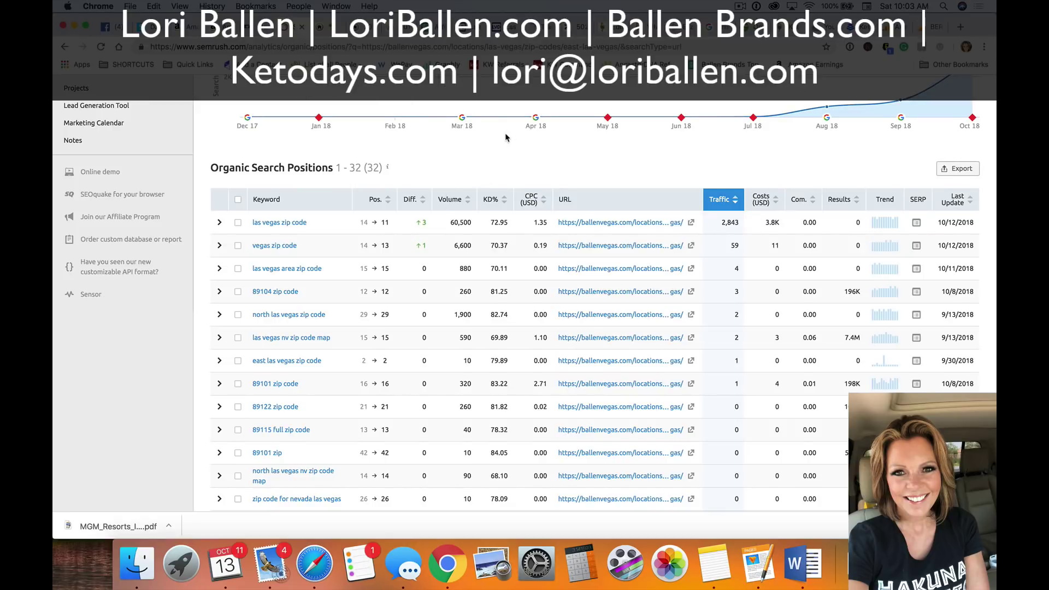
scroll(506, 139, "down", 2)
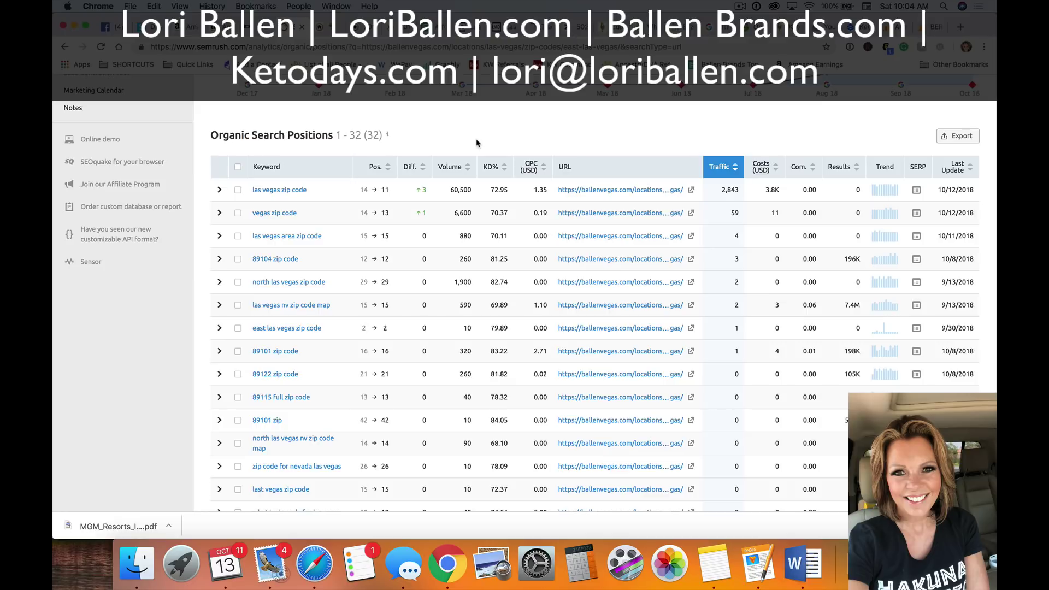
Review the Greater Las Vegas Zip Codes page, highlight its web address, and go back to the East Las Vegas page.
key("ctrl+Tab")
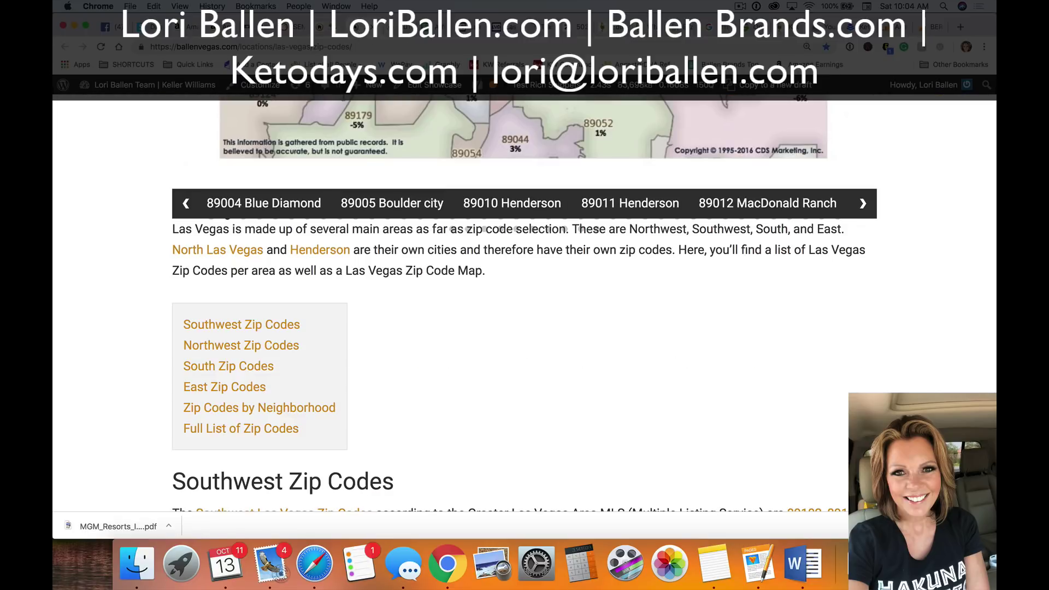
scroll(511, 183, "up", 10)
scroll(359, 221, "down", 1)
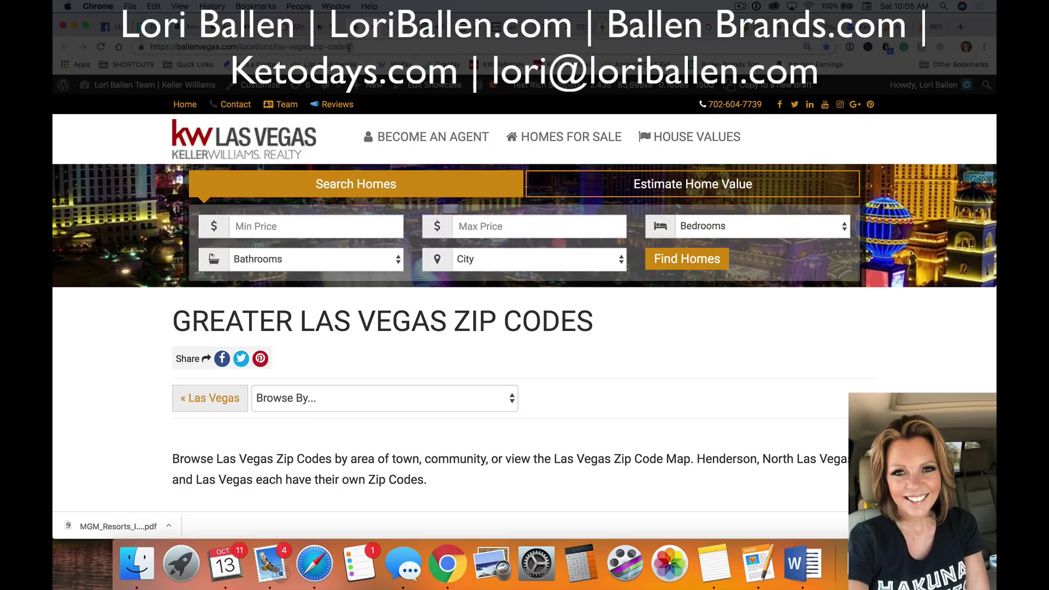
left_click_drag(372, 47, 151, 47)
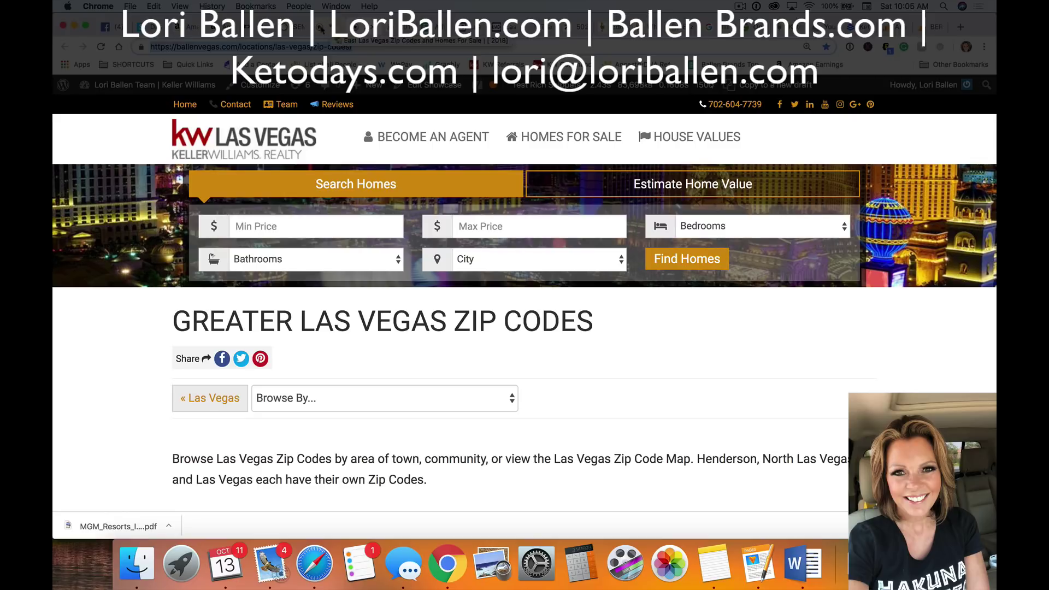
key("super+bracketleft")
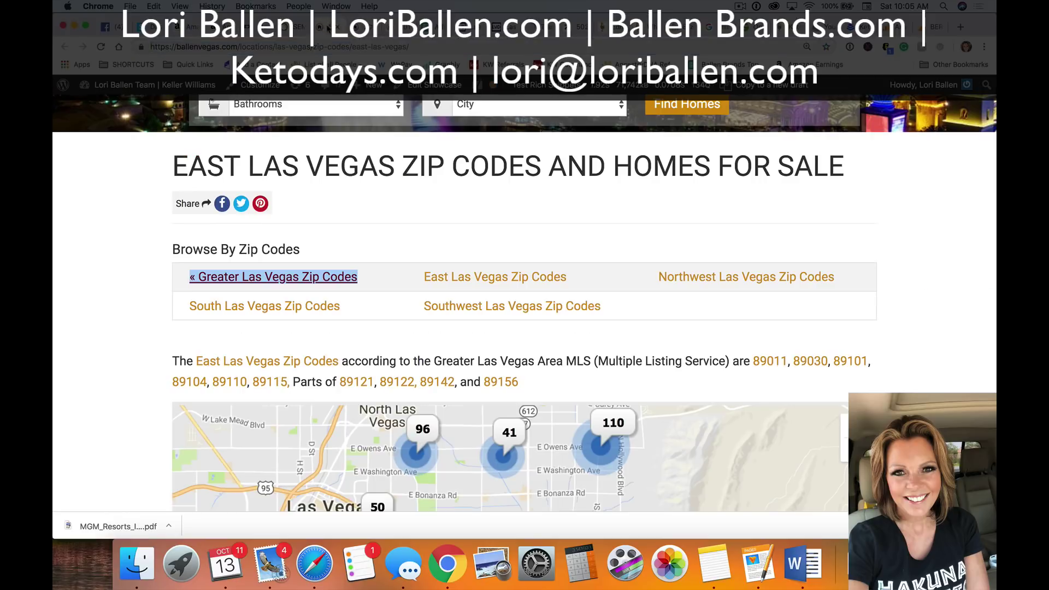
Open the East Las Vegas zip codes showcase for editing and go past its content blocks to the Yoast SEO Premium section.
scroll(464, 218, "up", 3)
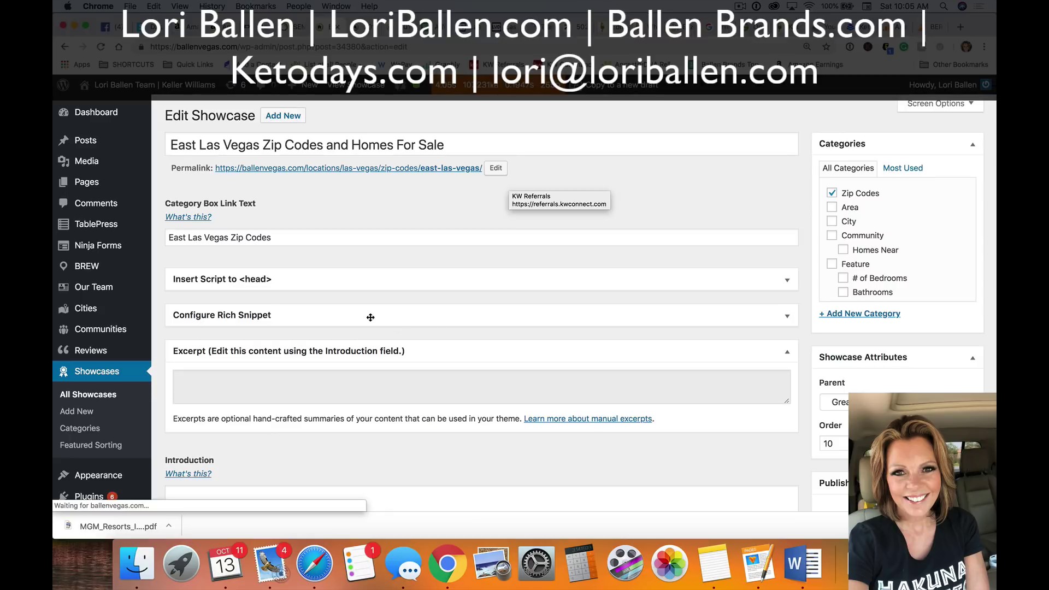
scroll(370, 321, "down", 5)
scroll(369, 316, "down", 15)
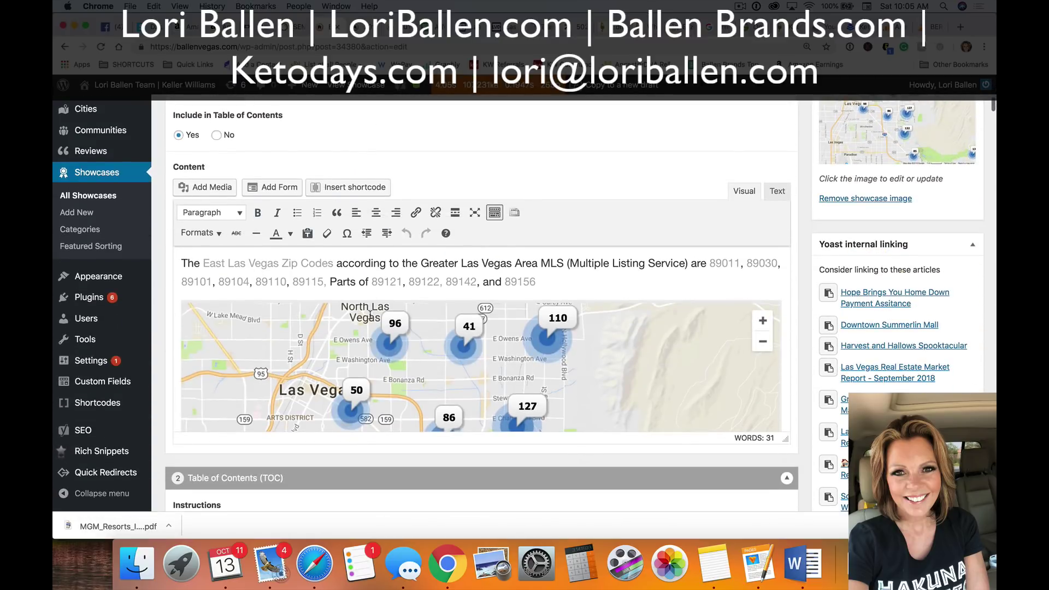
scroll(484, 253, "down", 20)
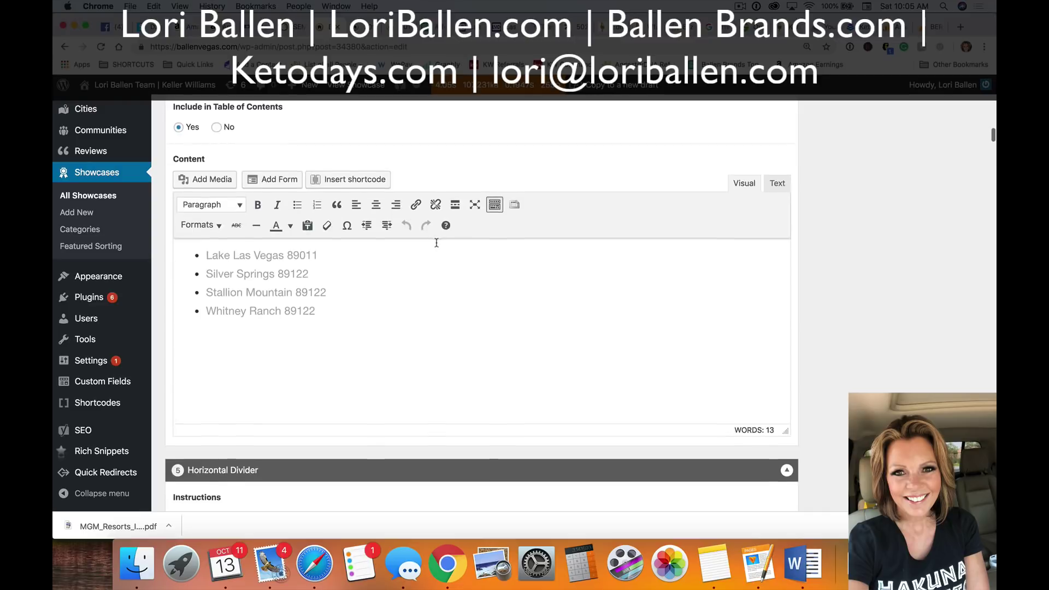
scroll(438, 256, "down", 20)
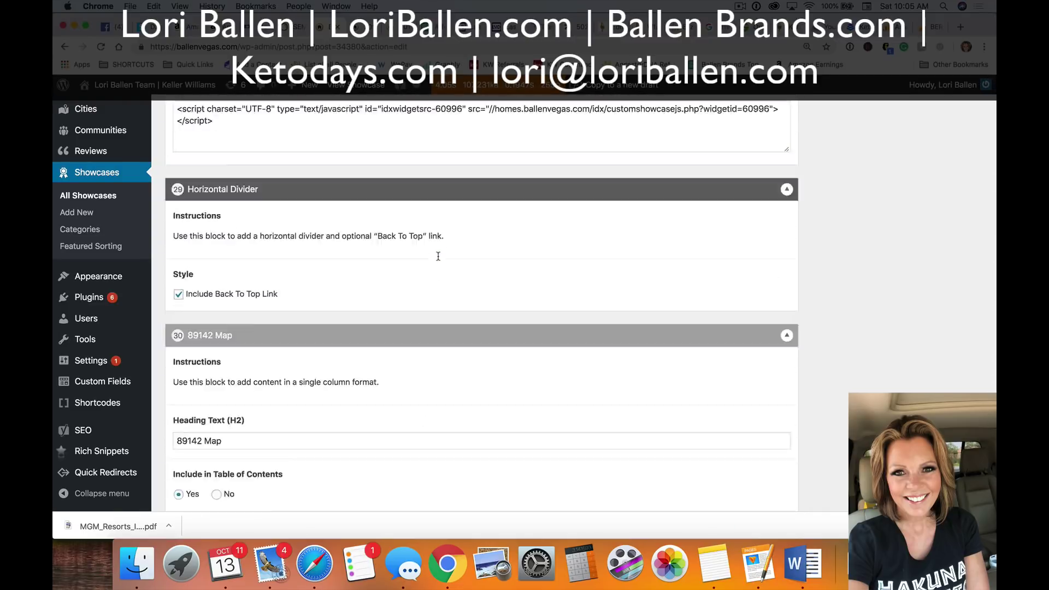
scroll(438, 257, "down", 1)
scroll(438, 259, "up", 5)
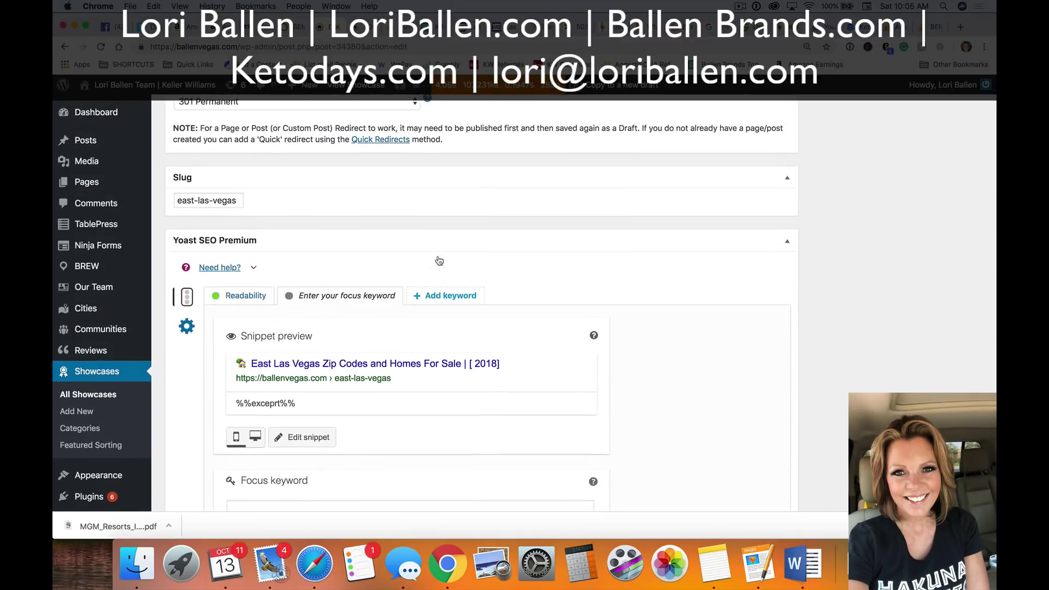
scroll(436, 260, "down", 1)
scroll(436, 260, "down", 1)
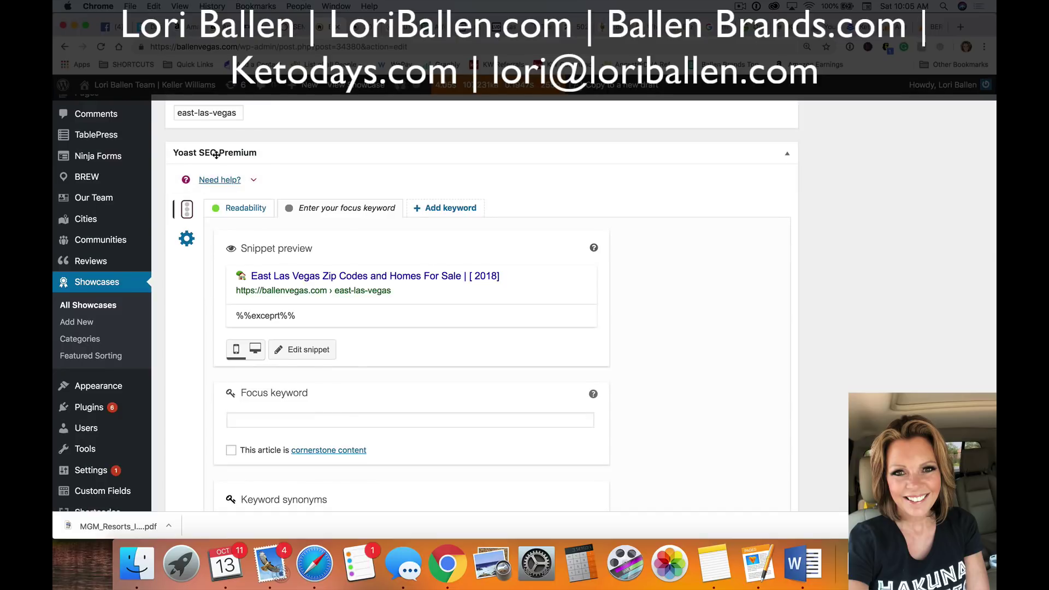
scroll(222, 163, "down", 1)
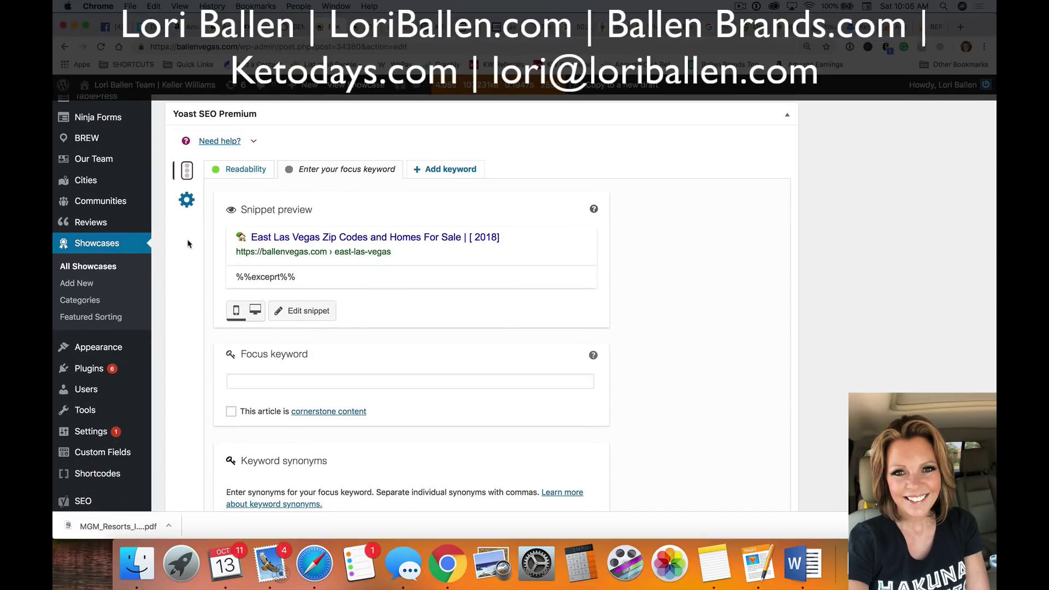
left_click(190, 204)
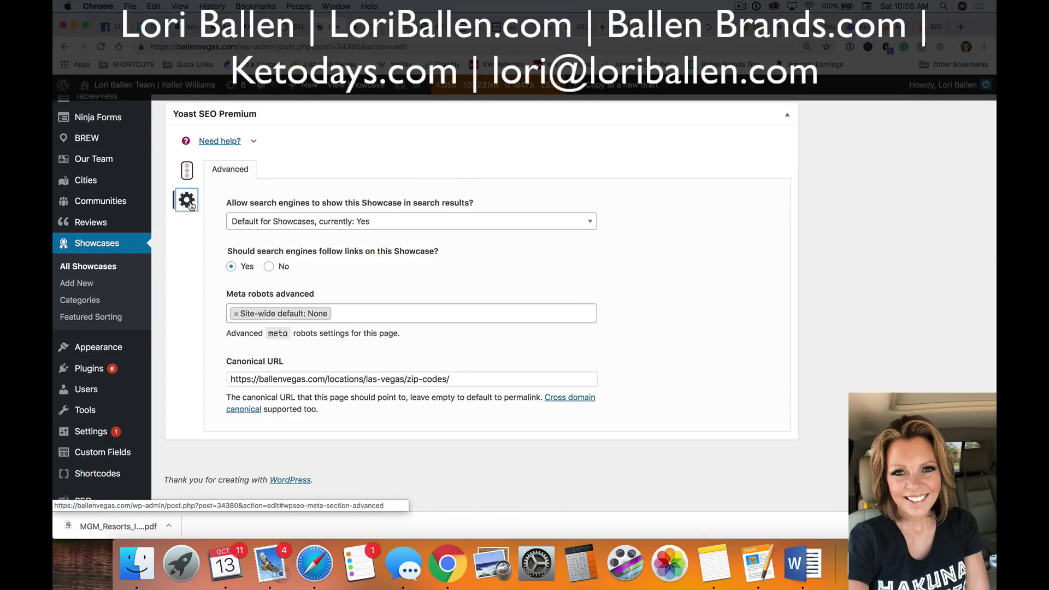
scroll(227, 349, "down", 1)
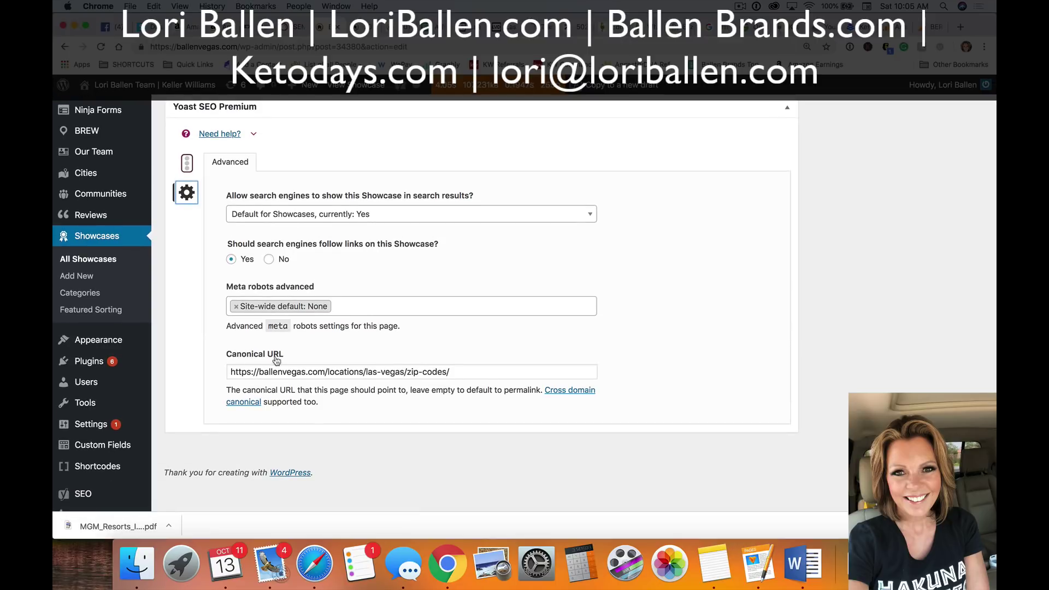
triple_click(466, 372)
key("super+c")
key("BackSpace")
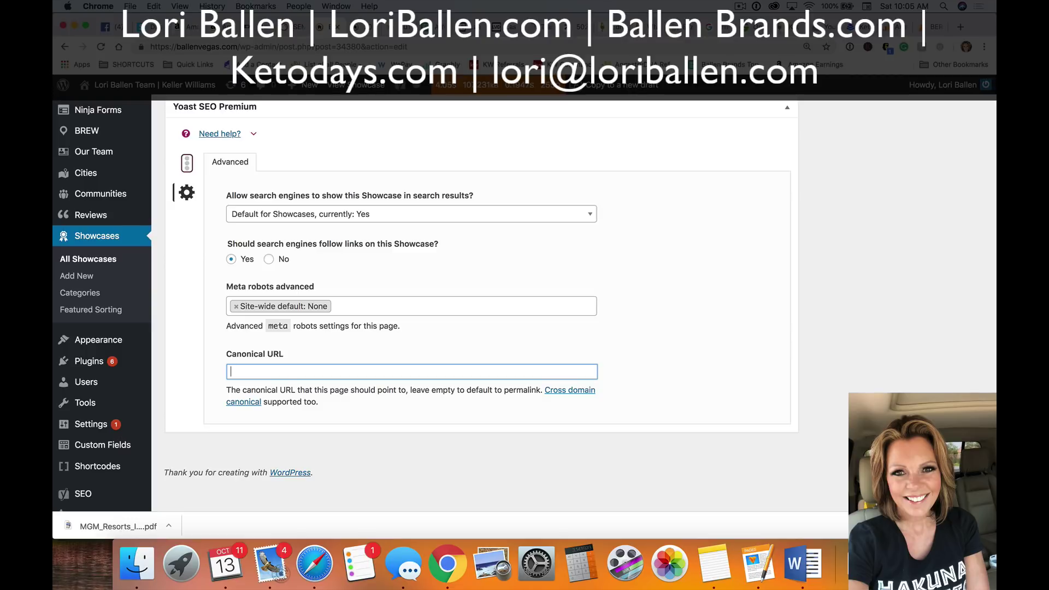
key("super+v")
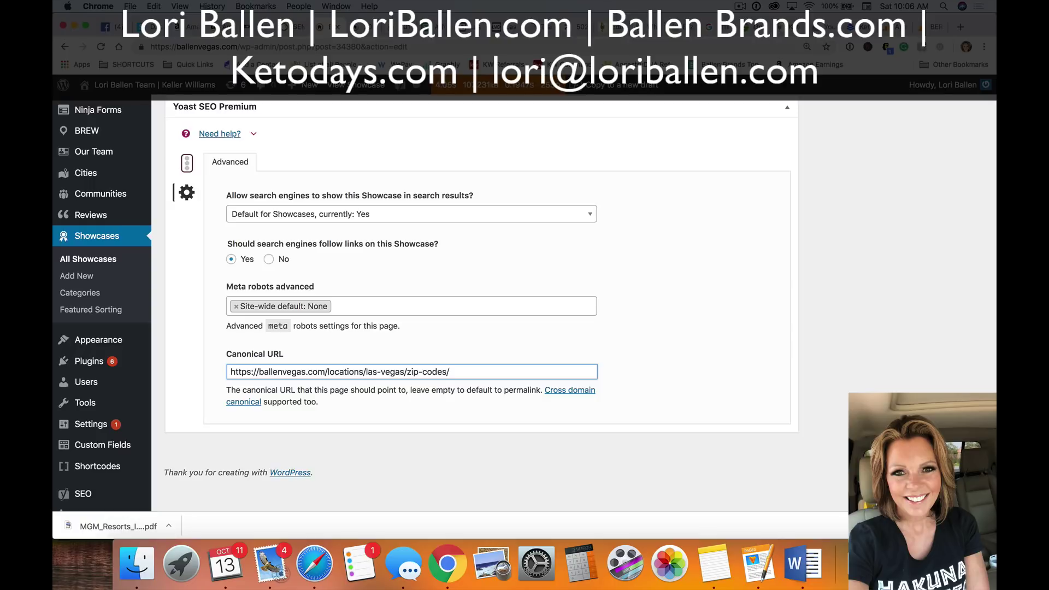
triple_click(476, 371)
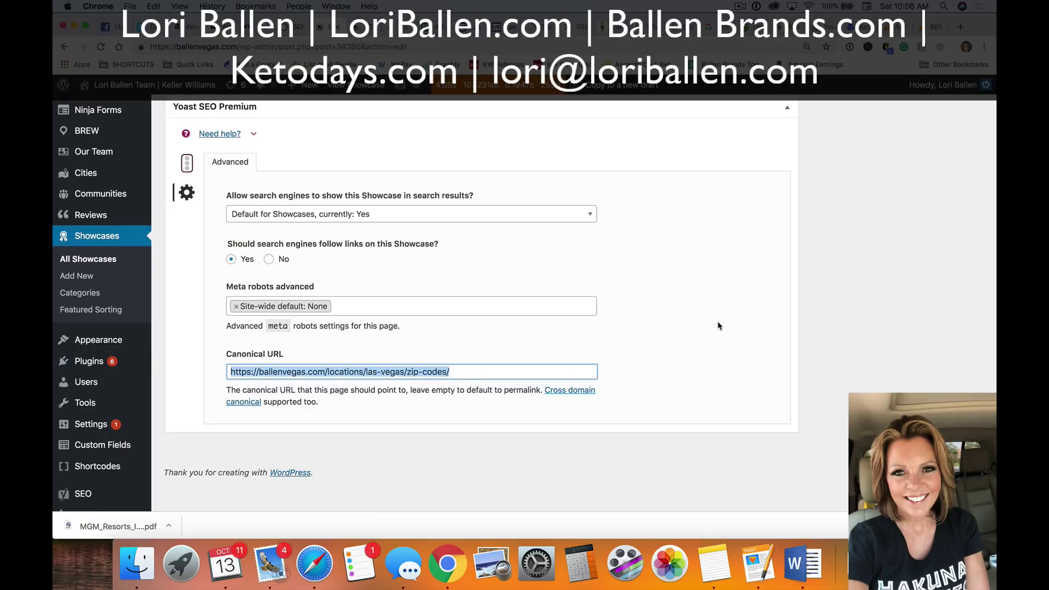
Update the East Las Vegas showcase to save its canonical URL setting.
scroll(718, 326, "up", 20)
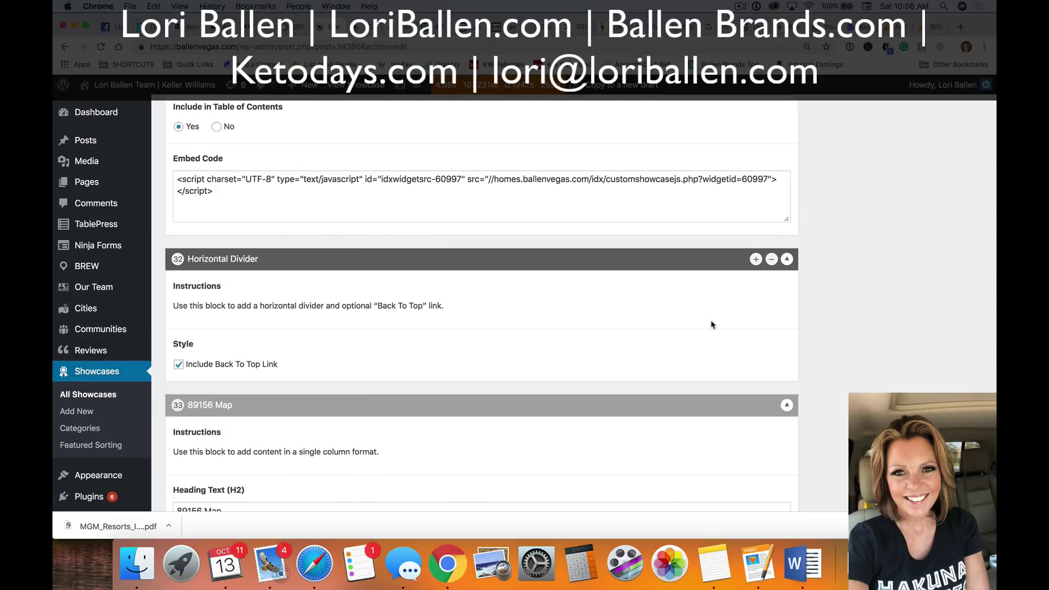
scroll(947, 296, "up", 20)
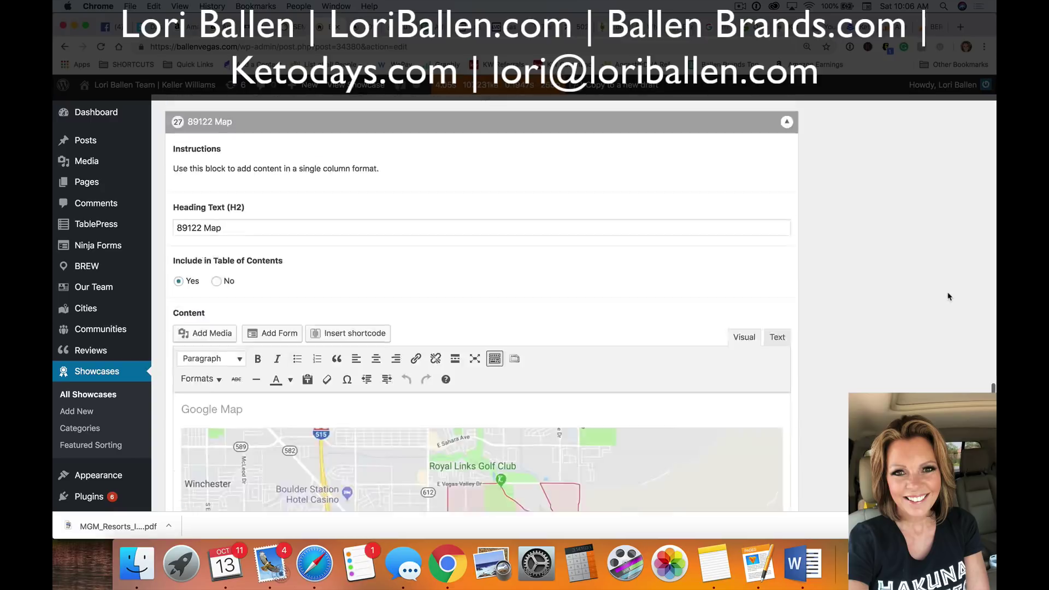
scroll(948, 297, "up", 20)
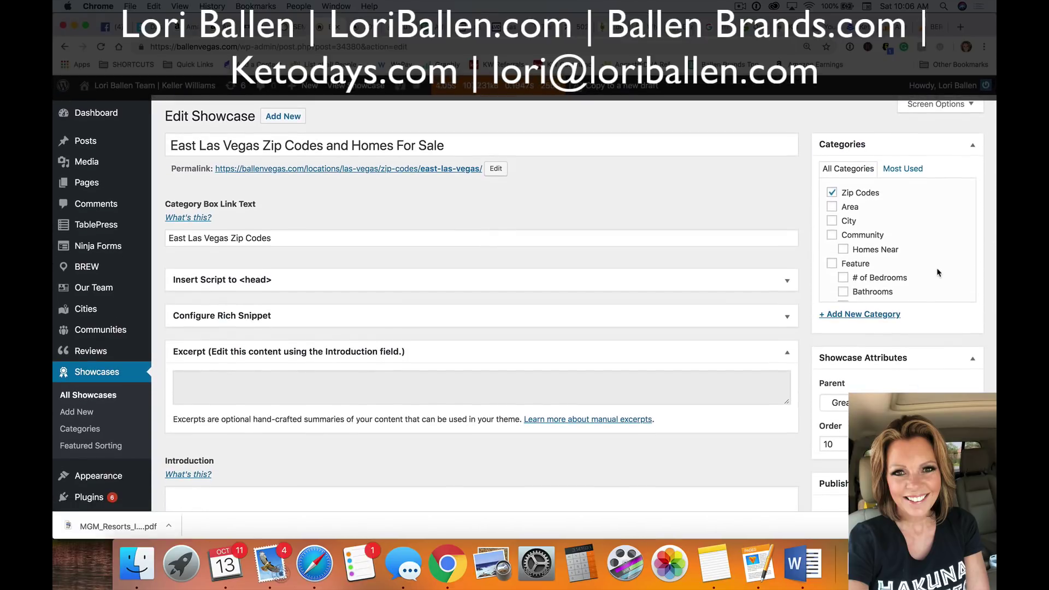
scroll(938, 273, "down", 10)
left_click(957, 354)
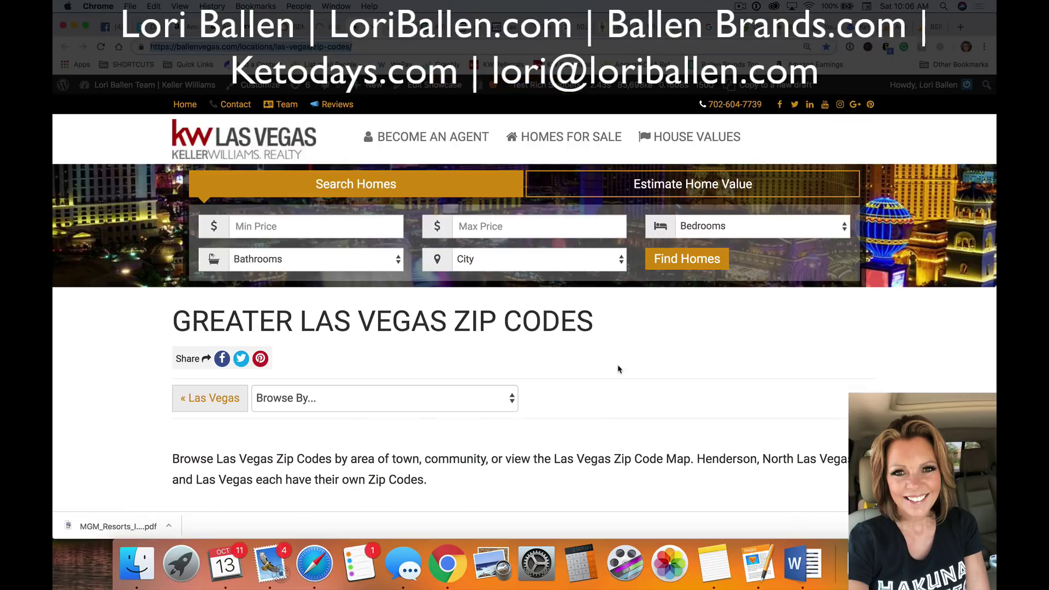
Look over the Greater Las Vegas Zip Codes page that the canonical URL points to.
scroll(618, 368, "down", 4)
scroll(625, 345, "up", 5)
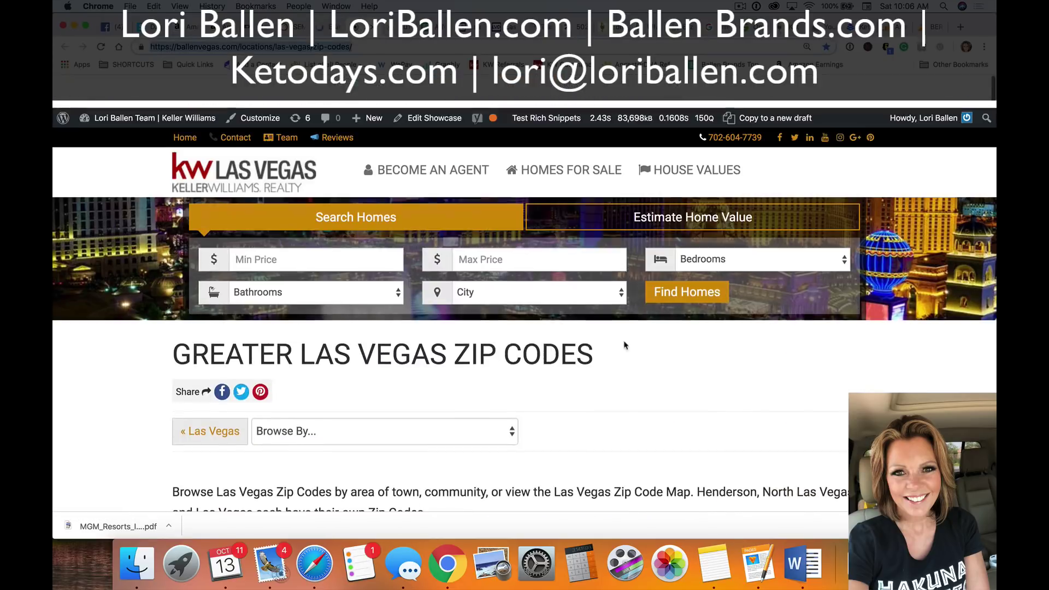
scroll(625, 345, "down", 1)
Return to the SEMrush positions report for the east-las-vegas URL and review its keyword positions, traffic and traffic cost.
left_click(568, 143)
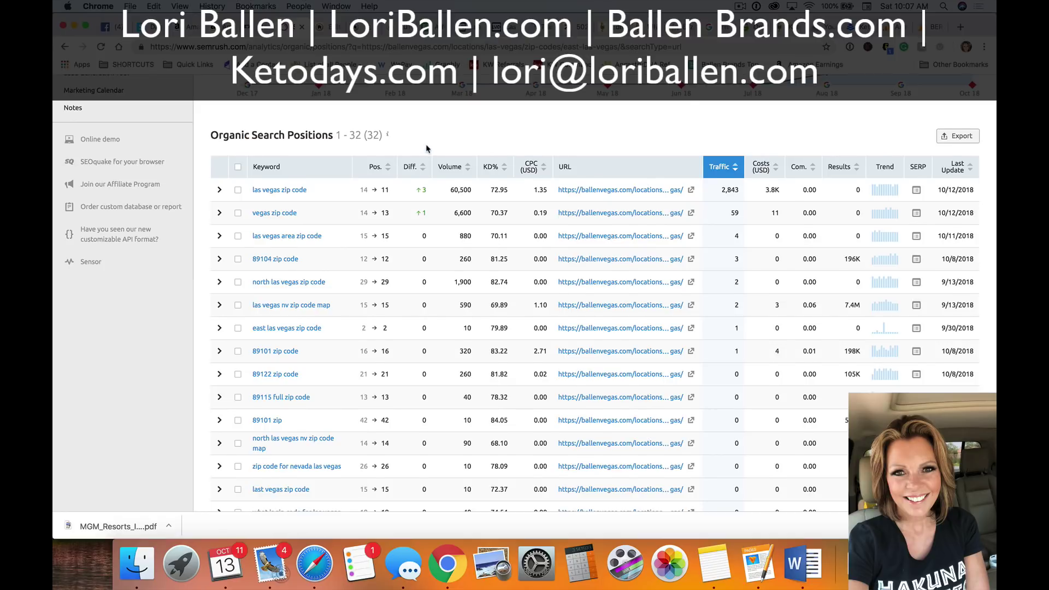
scroll(426, 149, "up", 1)
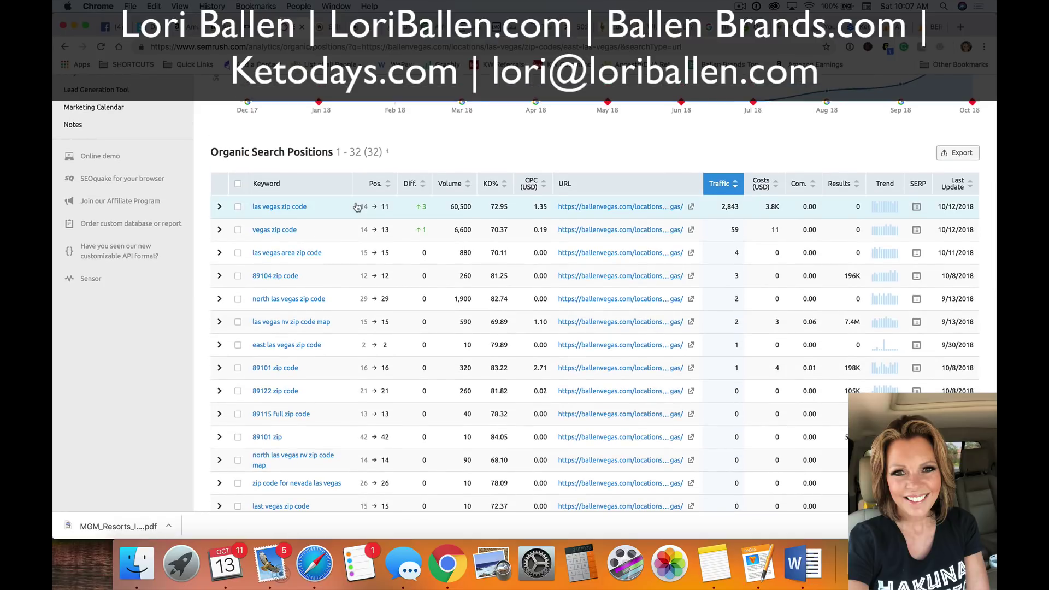
scroll(355, 206, "up", 5)
scroll(354, 206, "up", 15)
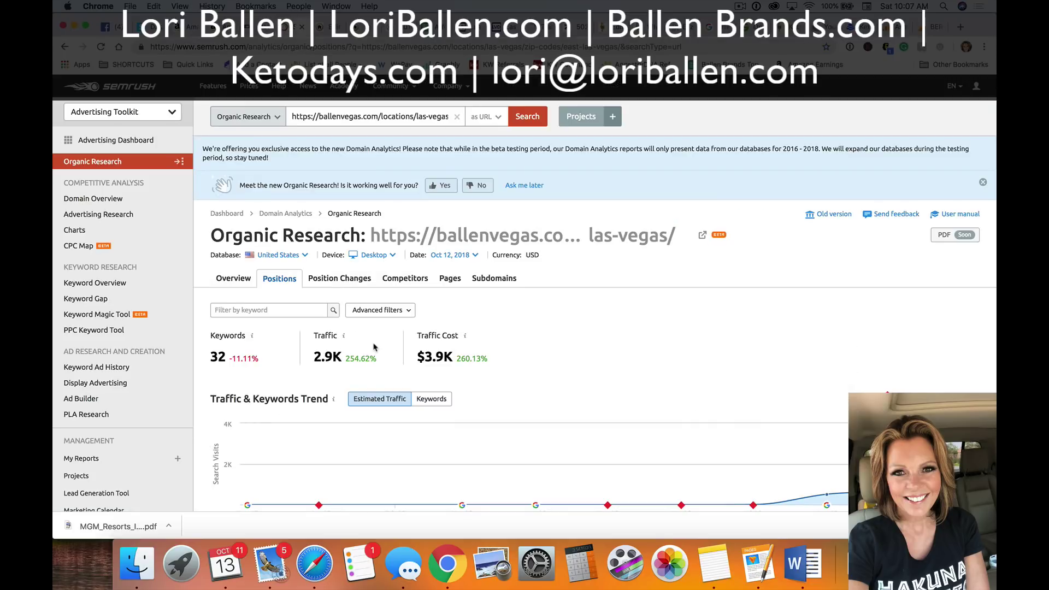
Review the traffic trend and organic search positions for the east-las-vegas URL.
scroll(399, 276, "down", 5)
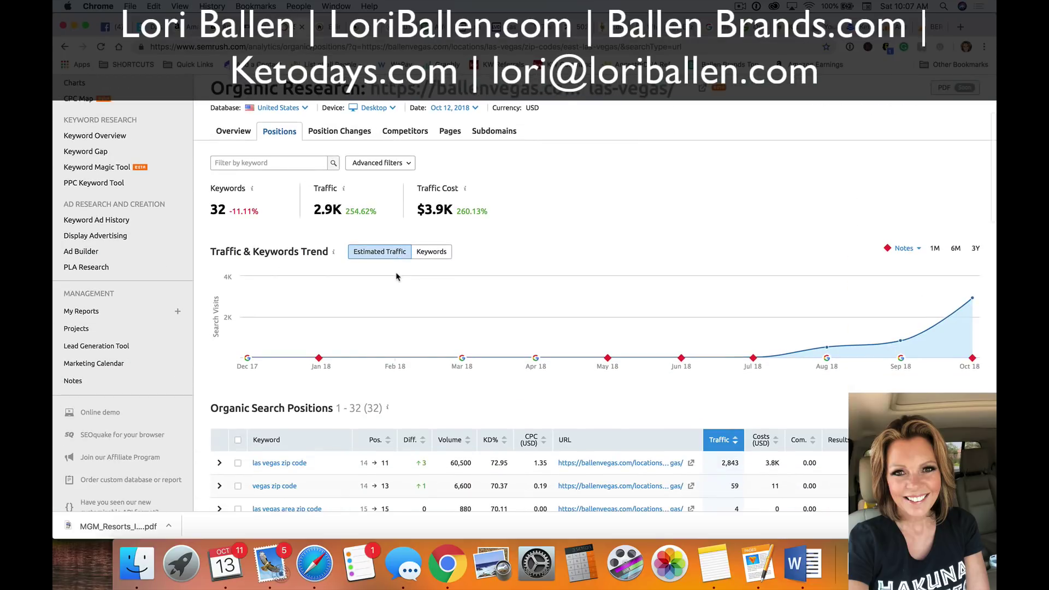
scroll(399, 276, "up", 5)
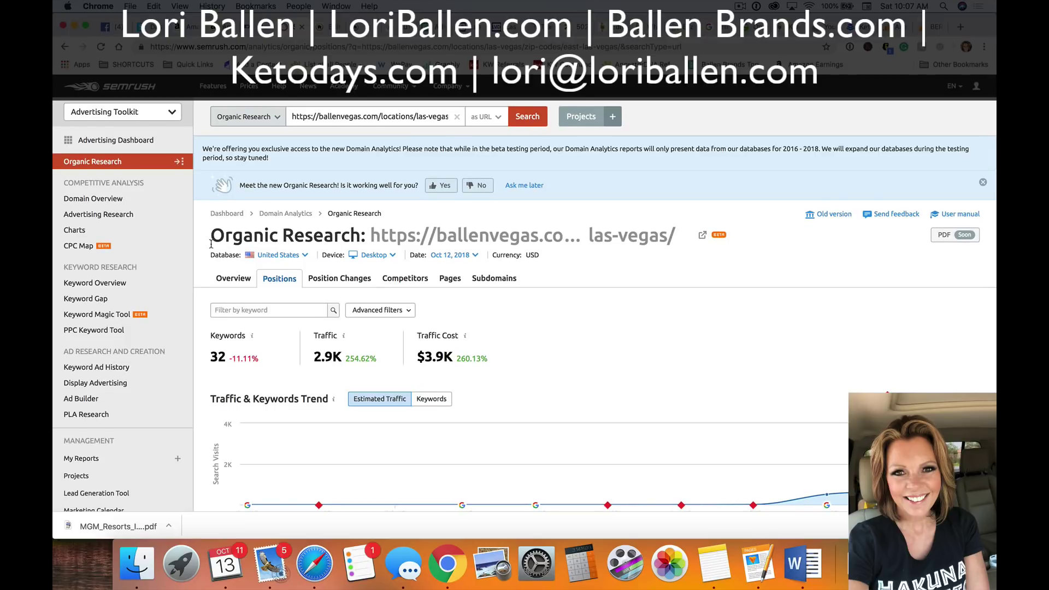
scroll(304, 228, "down", 4)
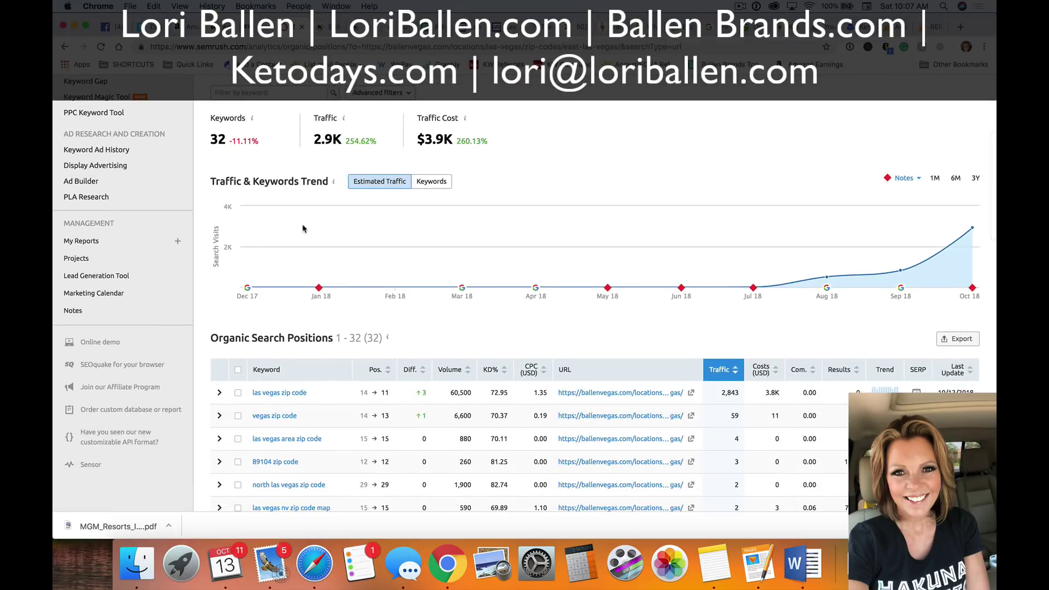
scroll(304, 228, "up", 4)
Go back to the Organic Pages report and look through the ballenvegas.com pages listed by traffic.
left_click(64, 48)
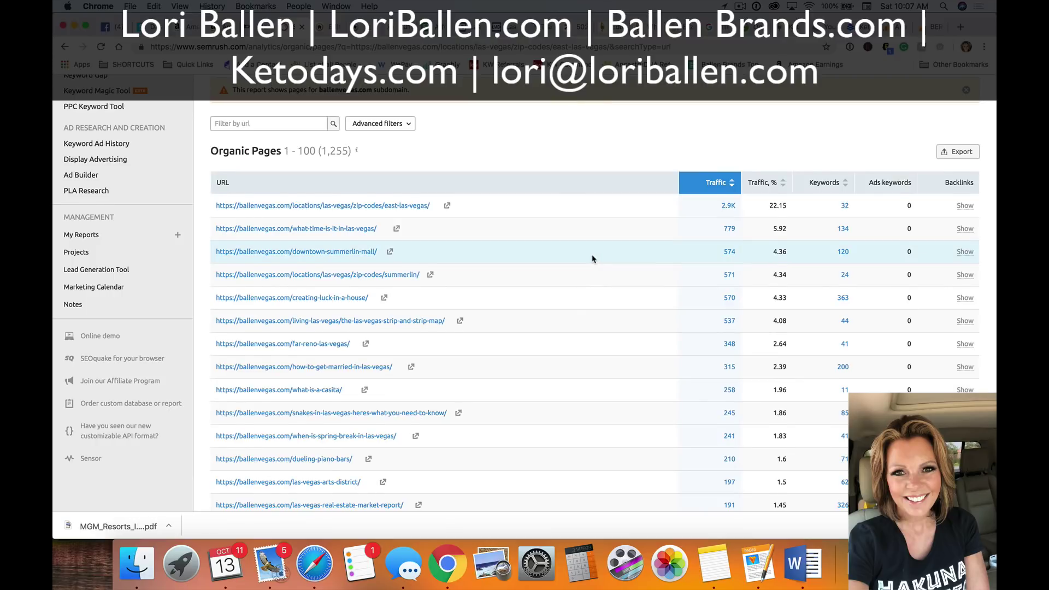
scroll(590, 260, "down", 2)
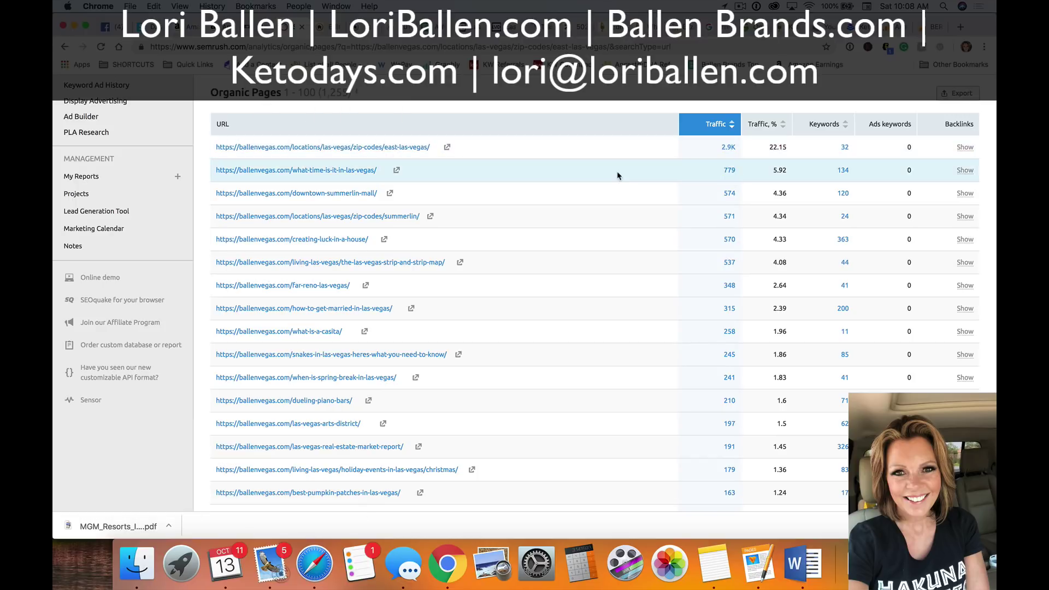
scroll(519, 170, "down", 1)
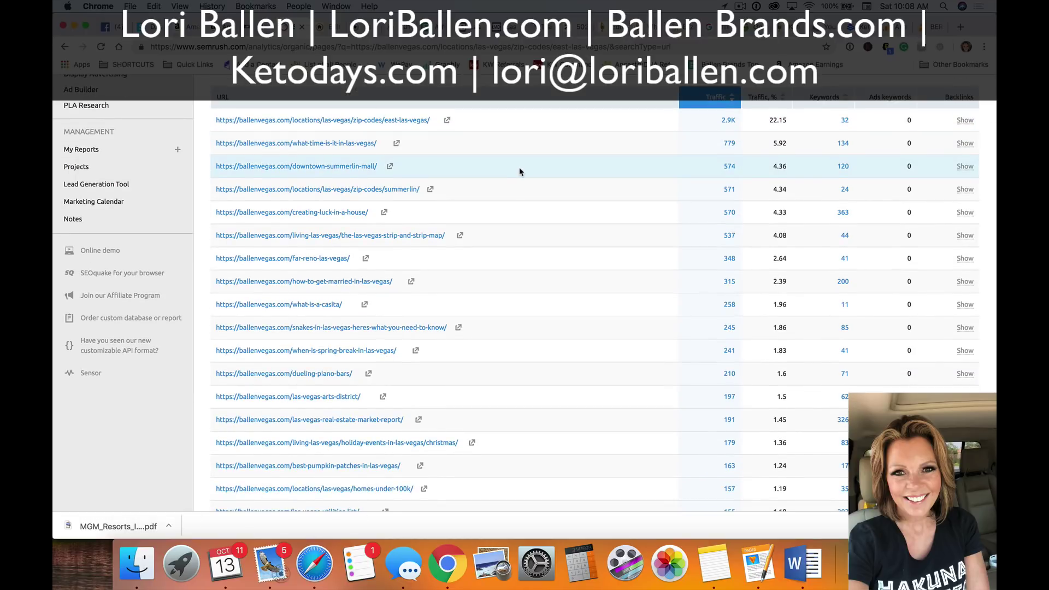
scroll(519, 170, "down", 1)
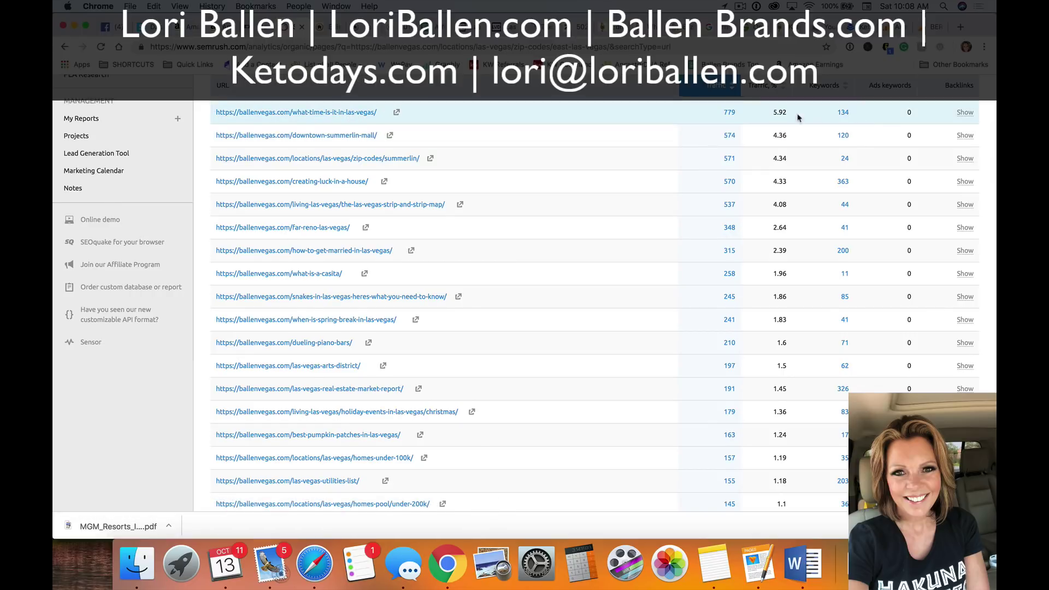
scroll(489, 154, "up", 1)
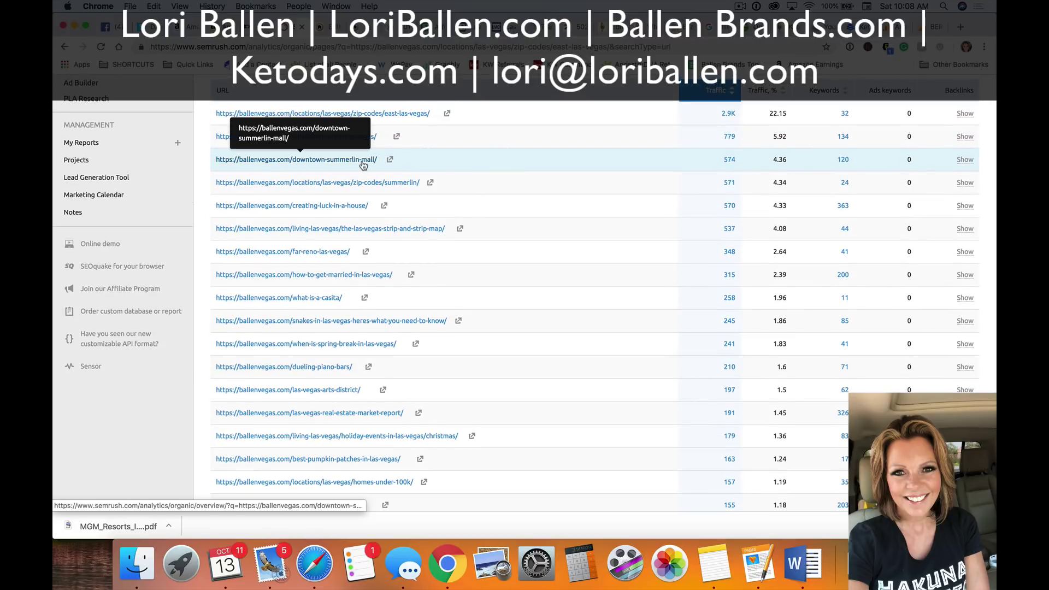
scroll(328, 168, "down", 1)
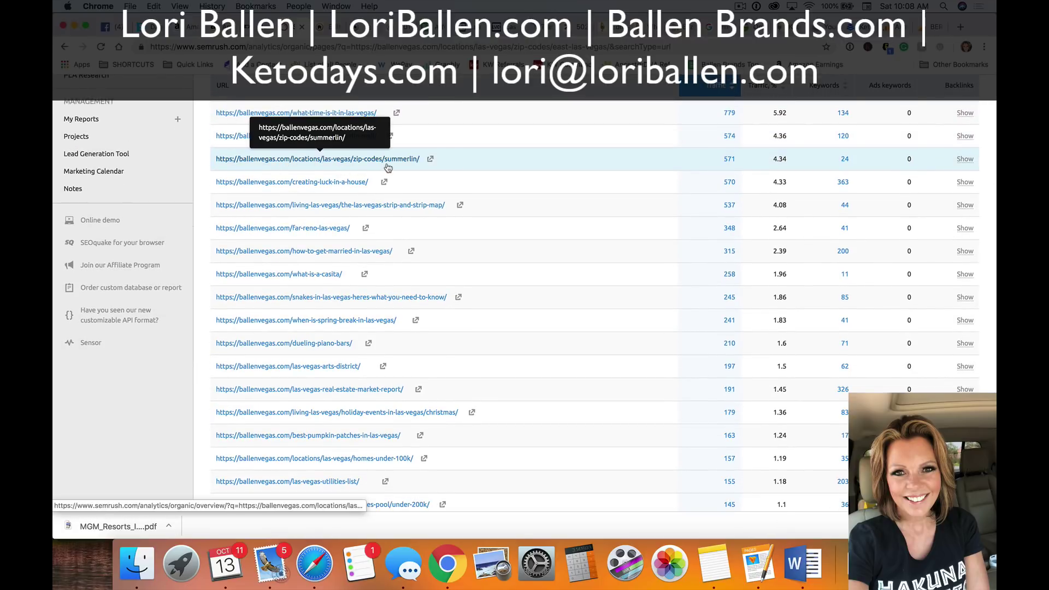
scroll(389, 167, "down", 1)
scroll(389, 167, "down", 1)
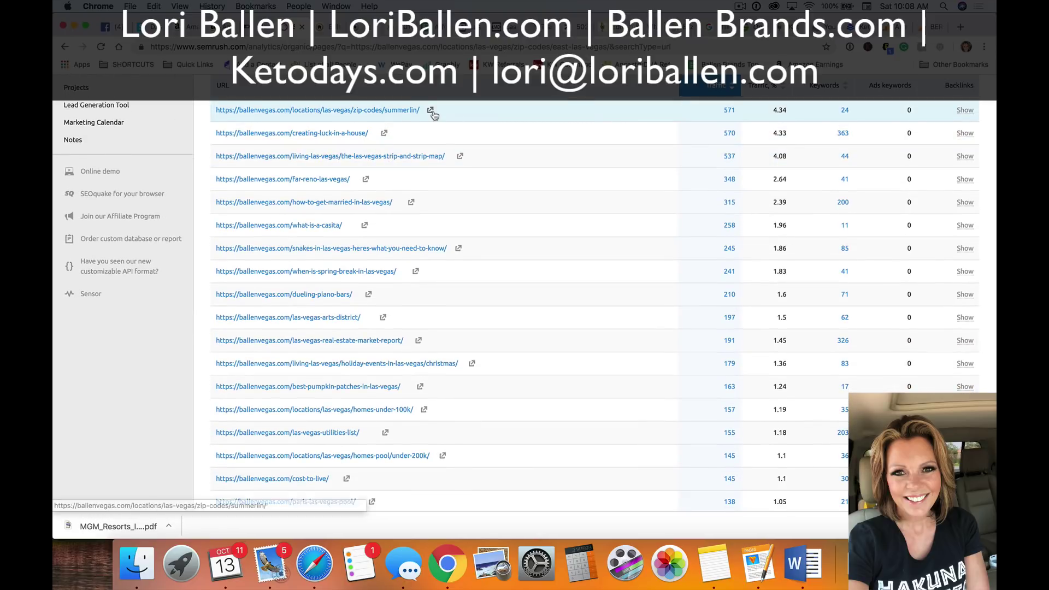
Open the keyword positions report for the zip-codes/summerlin URL in a new tab and switch to it.
right_click(396, 116)
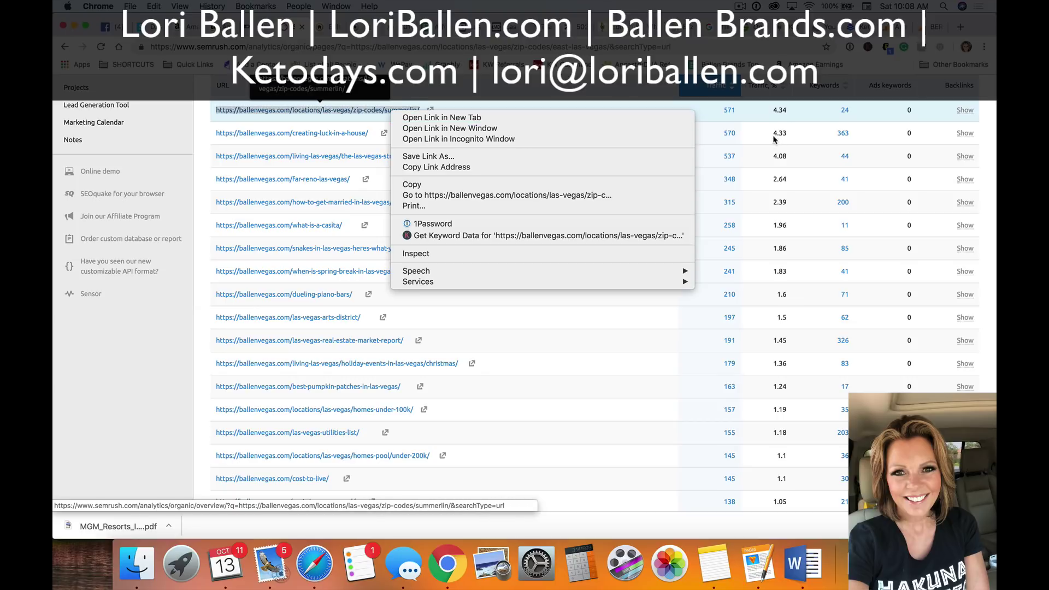
left_click(596, 383)
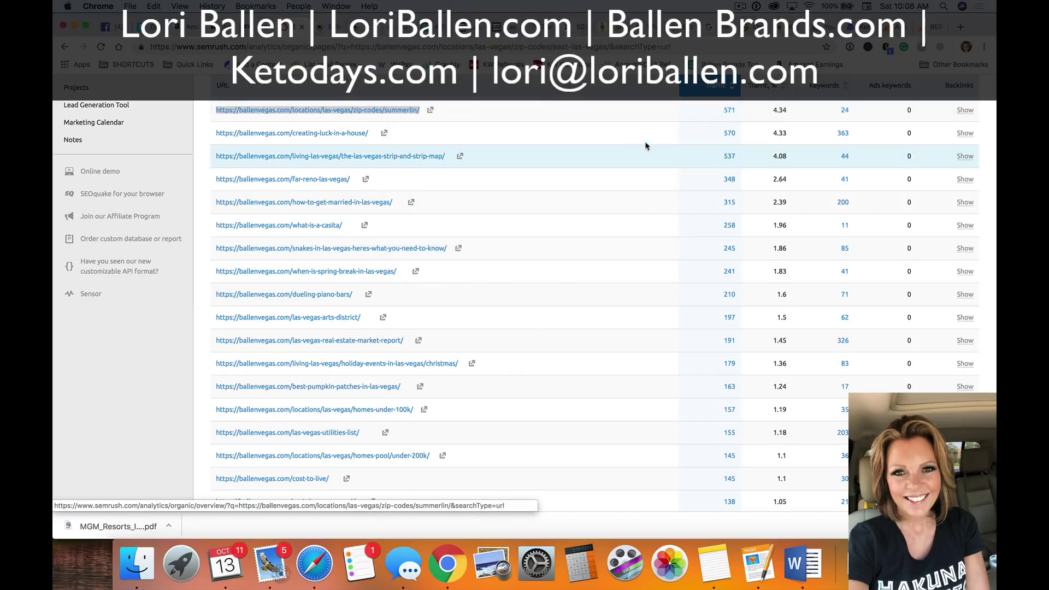
right_click(845, 114)
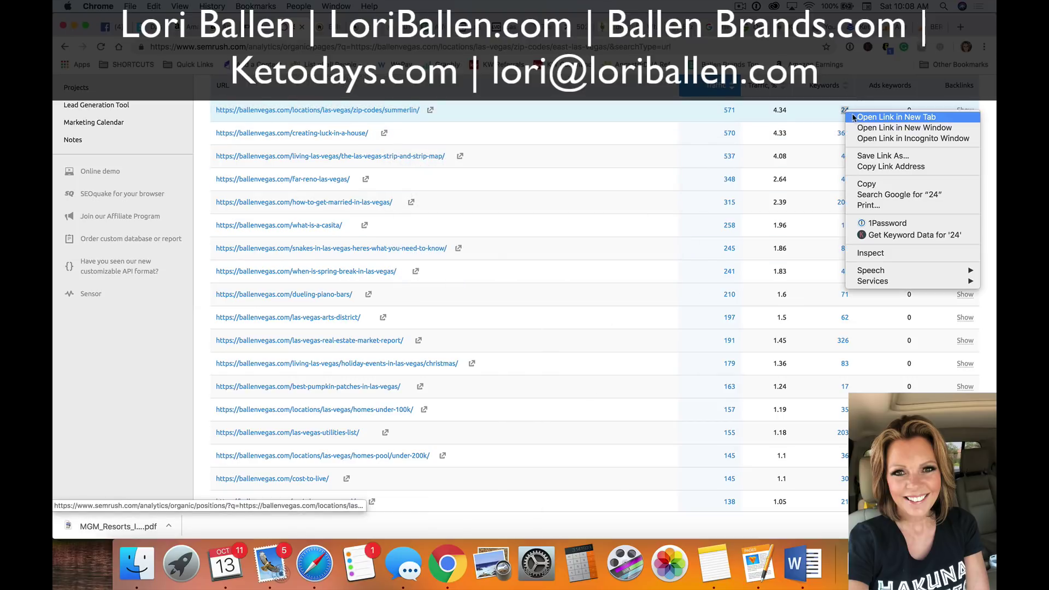
left_click(858, 113)
left_click(318, 28)
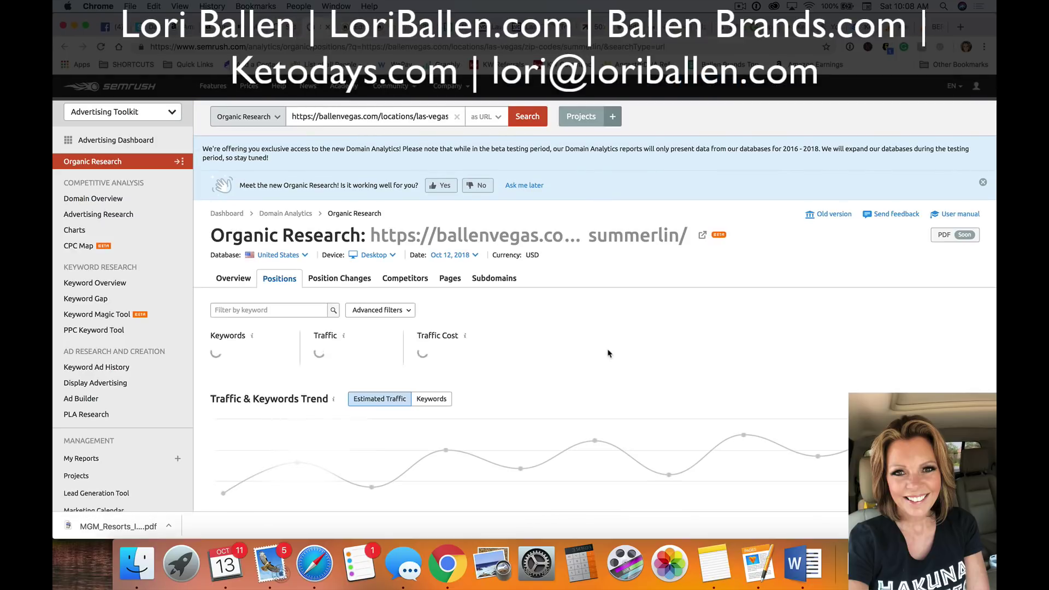
Examine the traffic trend and the ranking keywords of the summerlin URL.
scroll(595, 332, "down", 3)
scroll(594, 332, "down", 3)
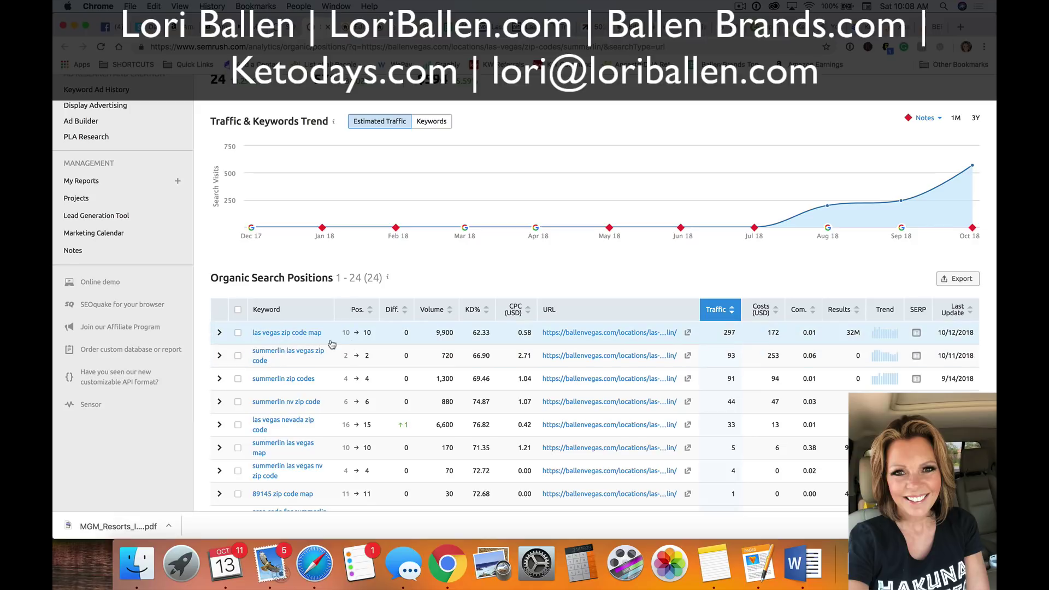
scroll(346, 343, "down", 2)
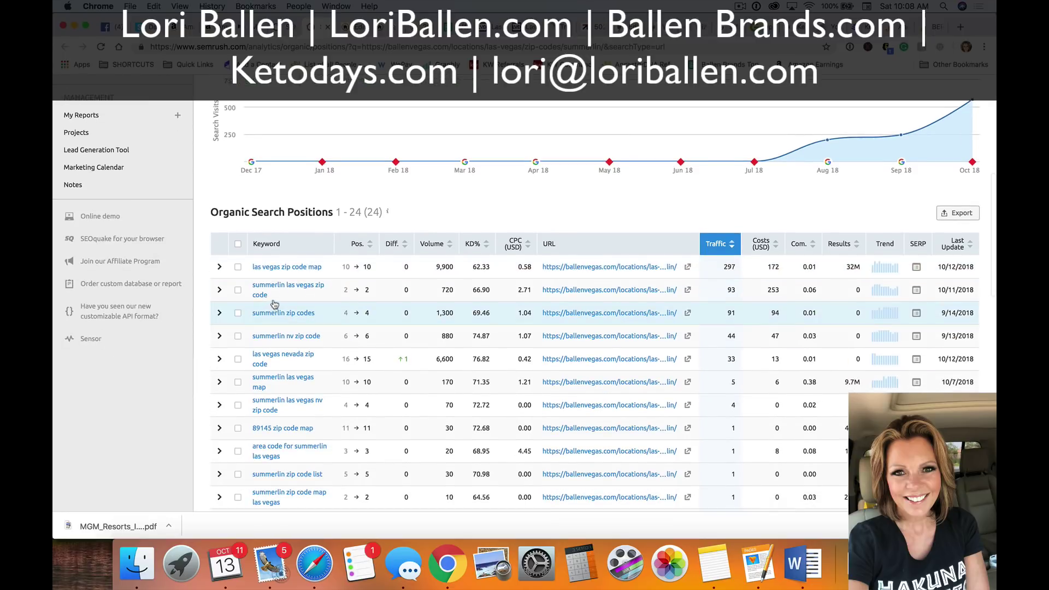
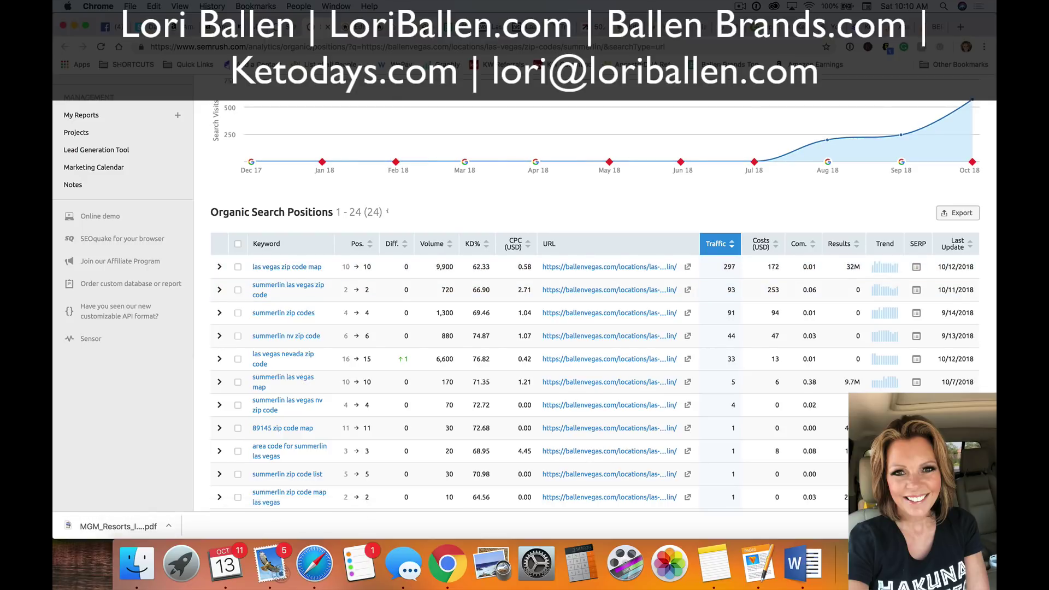
Switch to the Greater Las Vegas Zip Codes page and copy its URL.
left_click(433, 28)
scroll(372, 205, "up", 4)
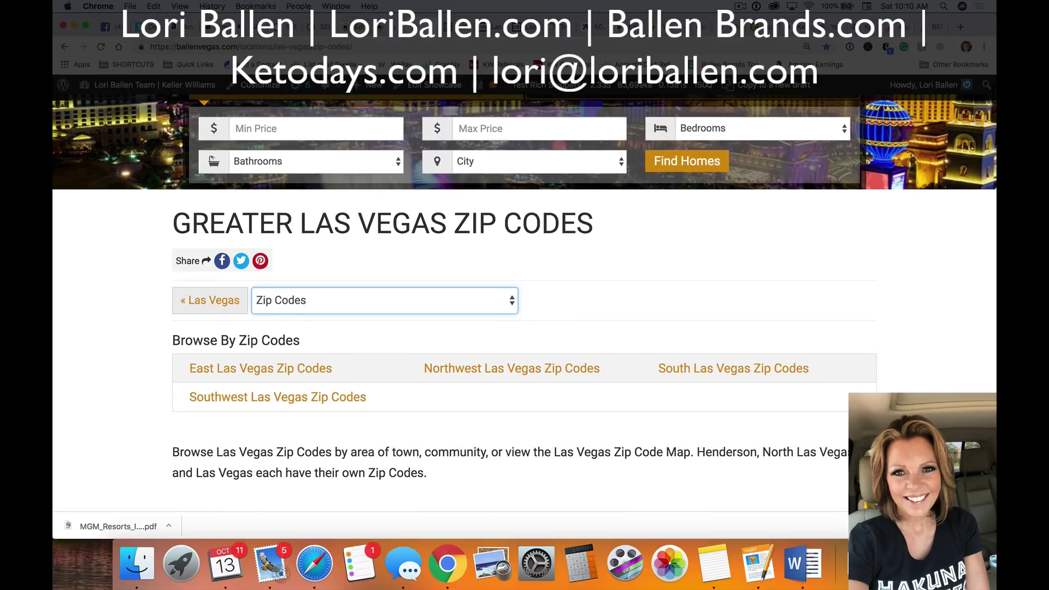
left_click(345, 48)
key("super+c")
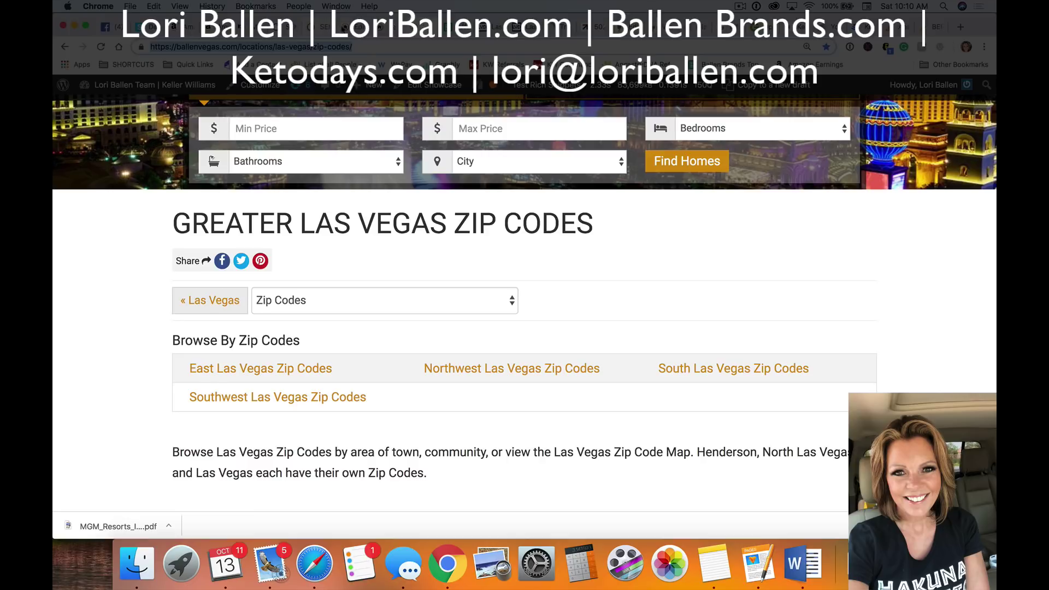
Look through the open East Las Vegas editor and site pages, and return to the SEMrush positions report for the summerlin URL.
left_click(345, 29)
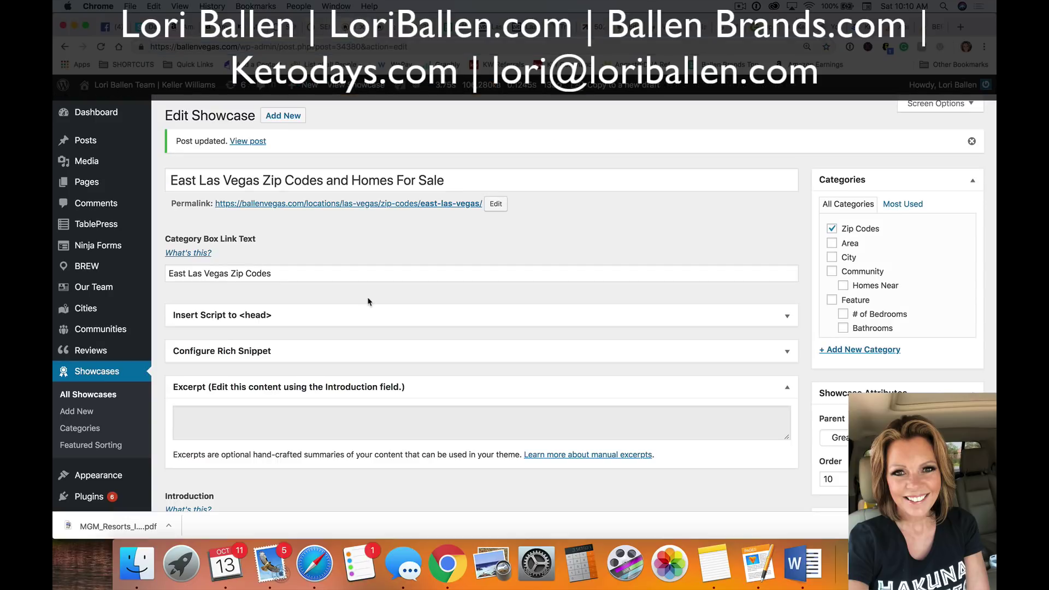
left_click(378, 27)
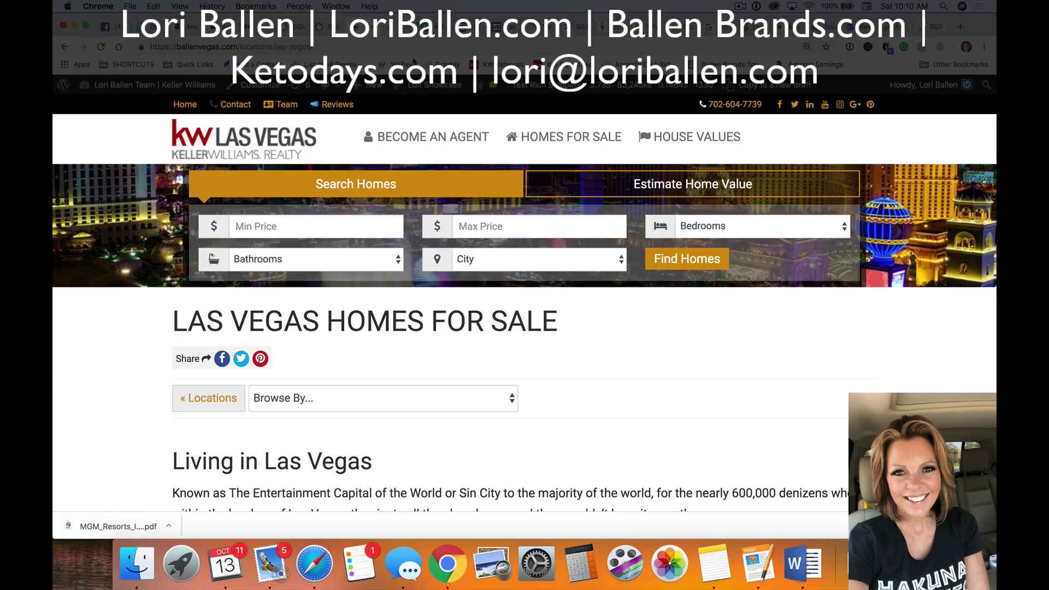
left_click(401, 28)
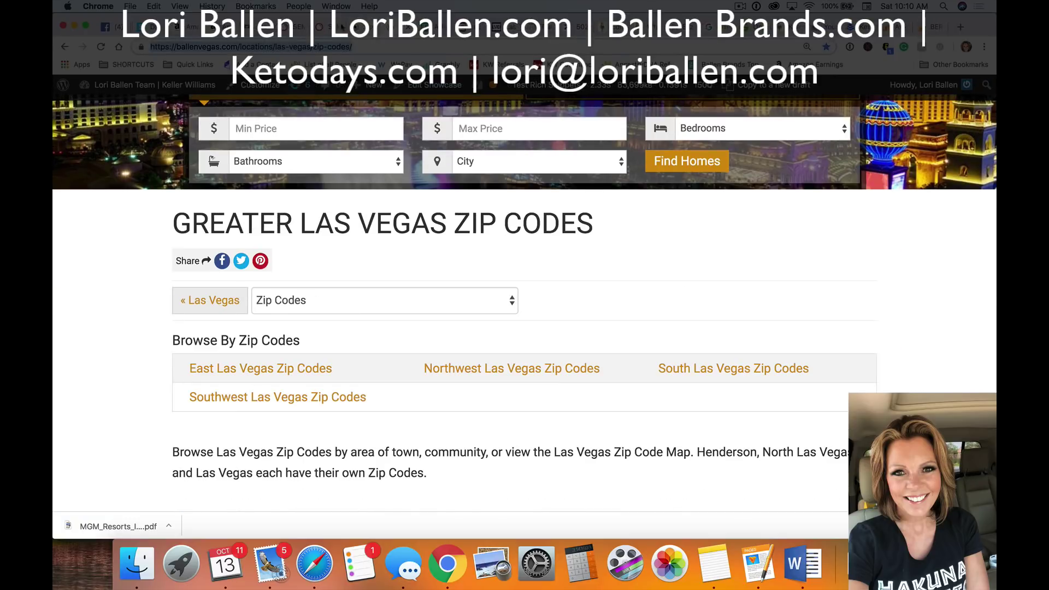
left_click(366, 27)
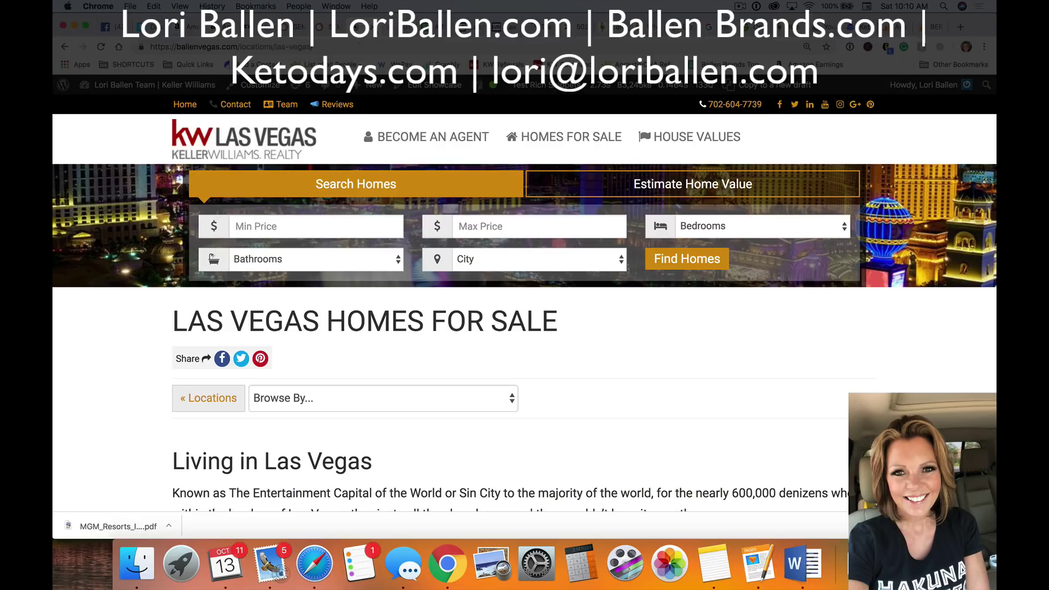
left_click(375, 27)
left_click(301, 27)
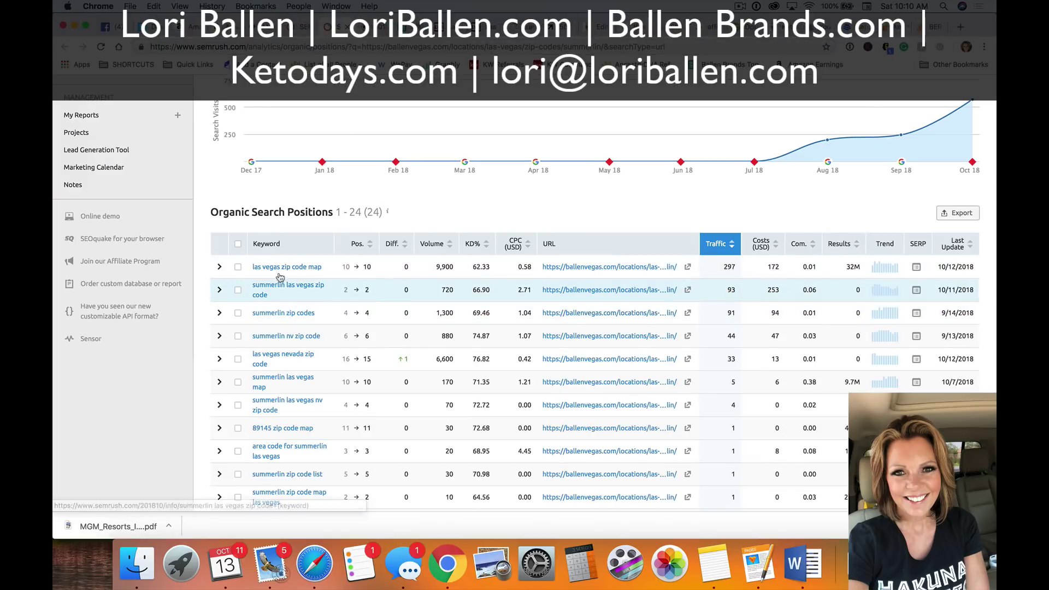
Open the page ranking for "las vegas zip code map" in the showcase editor and go to its Yoast SEO Premium section.
left_click(687, 267)
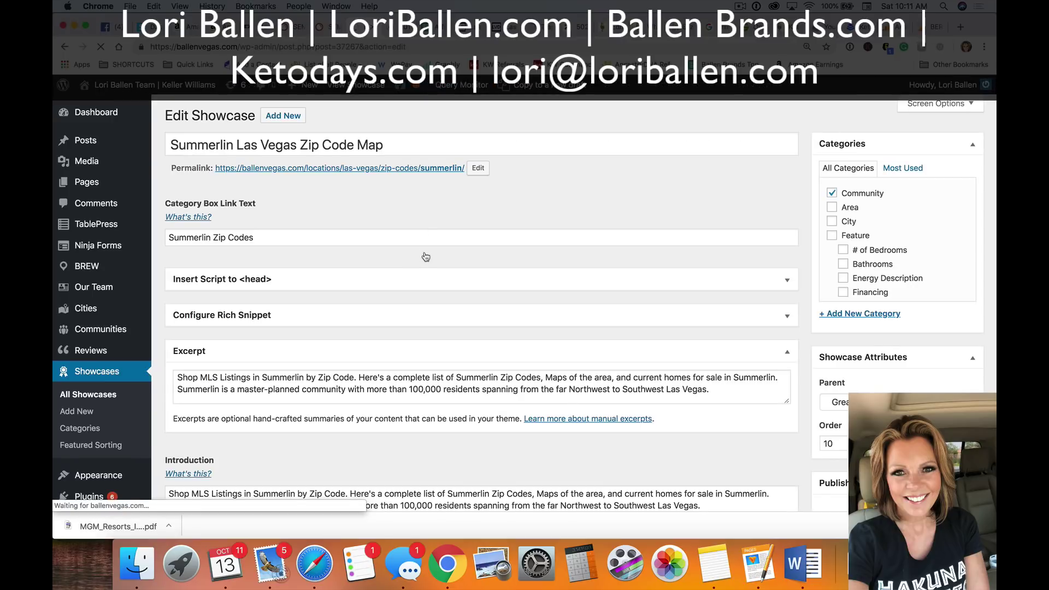
scroll(389, 247, "down", 5)
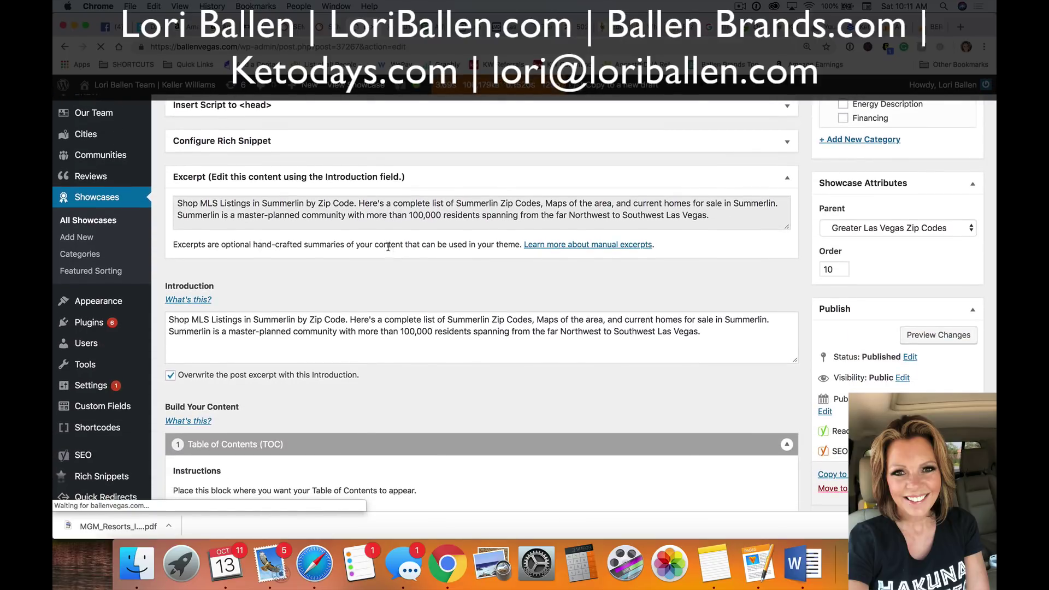
scroll(554, 300, "down", 15)
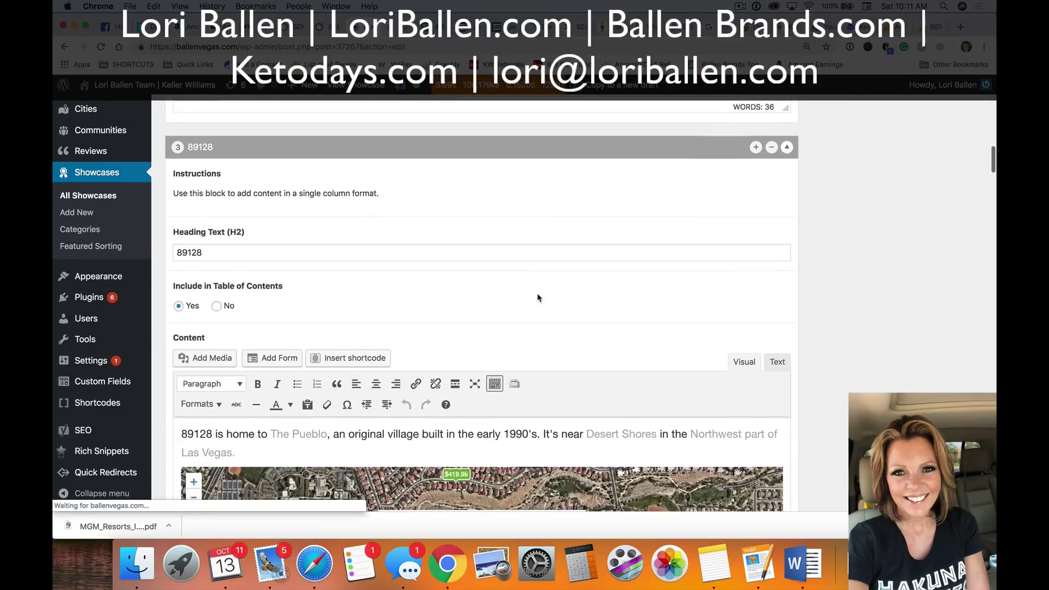
scroll(538, 298, "down", 1)
scroll(538, 295, "down", 6)
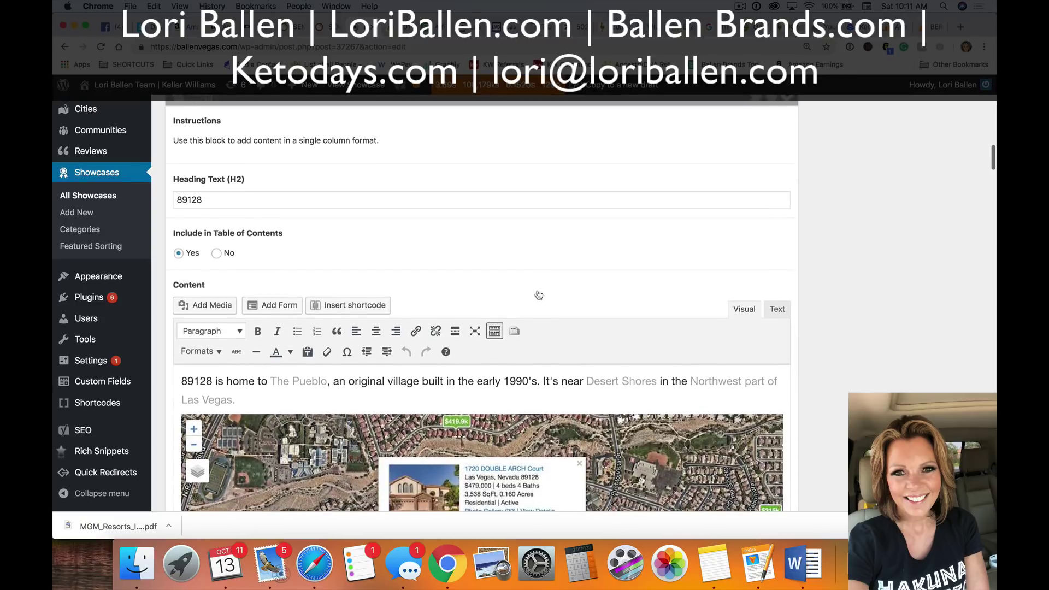
scroll(792, 352, "down", 20)
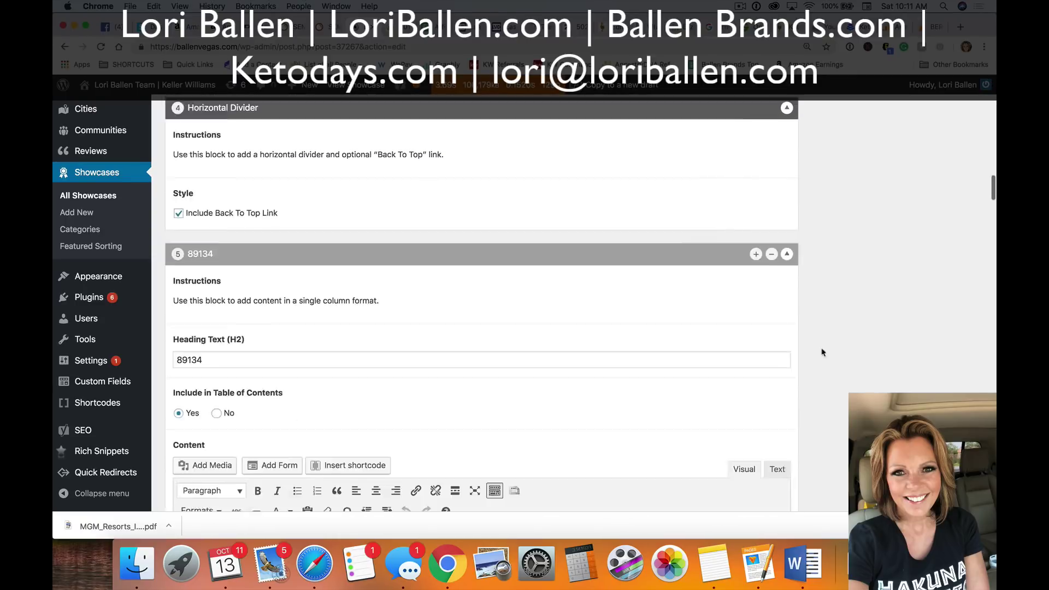
scroll(792, 352, "down", 10)
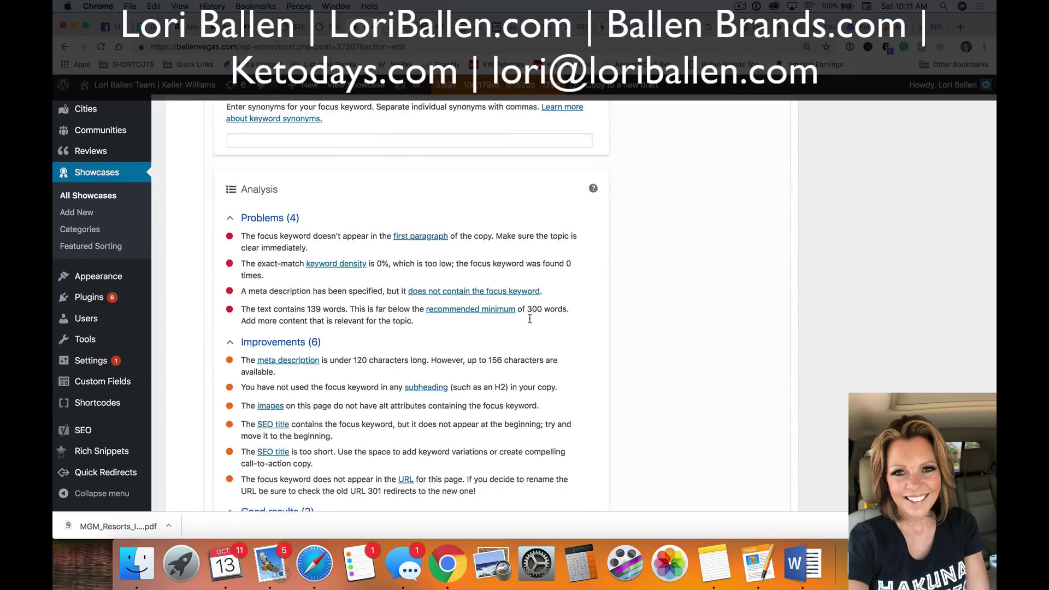
scroll(530, 323, "up", 12)
scroll(530, 317, "down", 5)
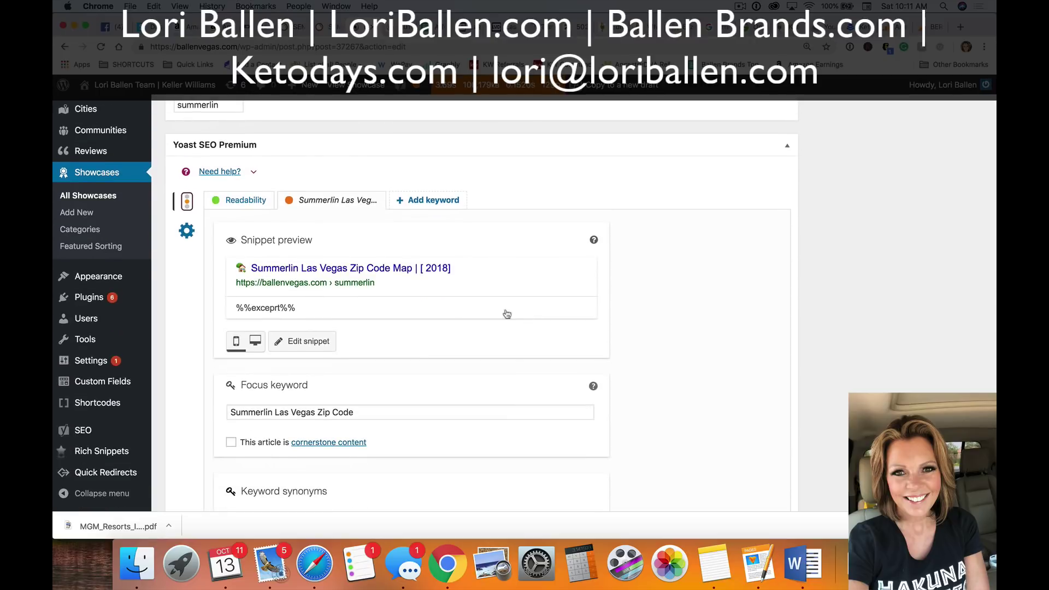
scroll(471, 306, "down", 2)
left_click(186, 145)
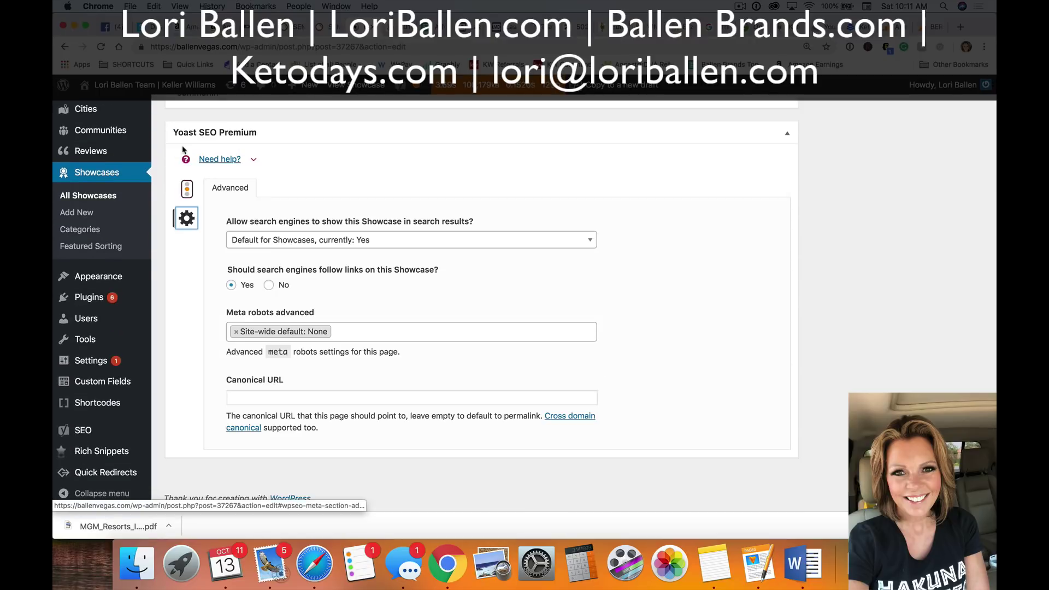
left_click(264, 396)
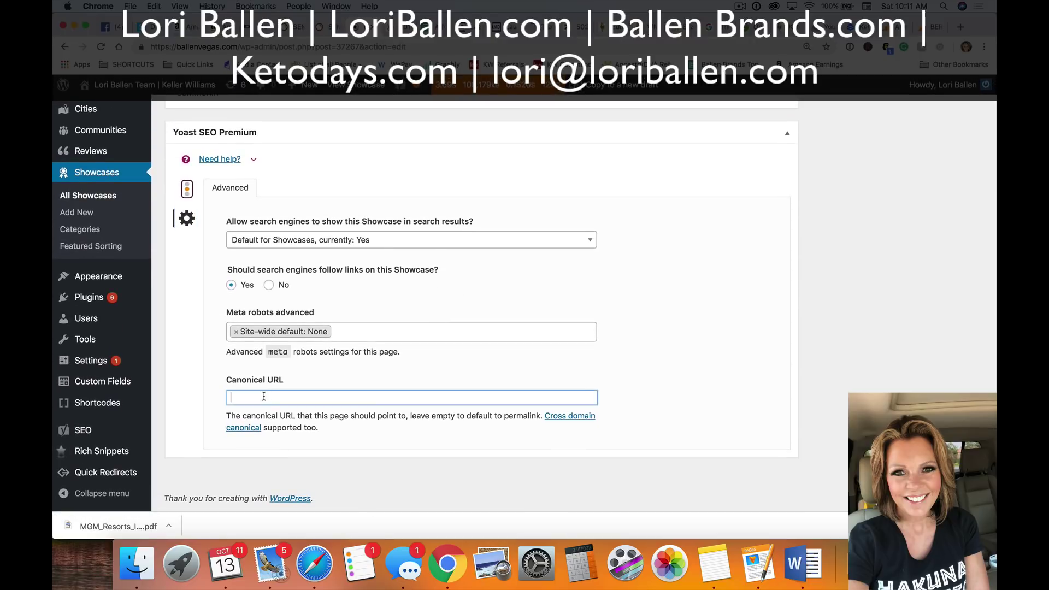
type("https://ballenvegas.com/locations/las-vegas/zip-codes/")
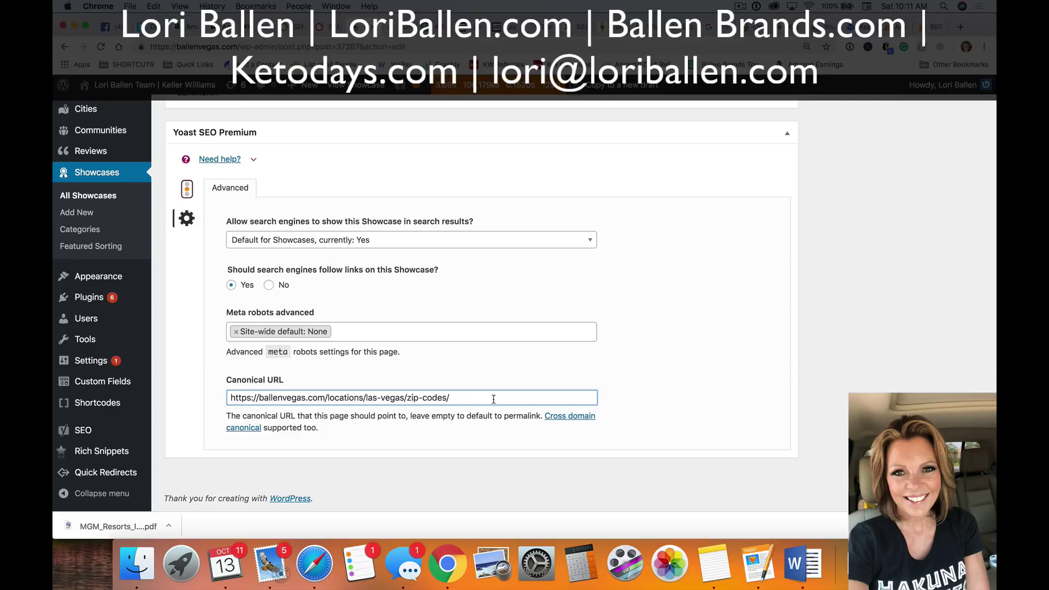
scroll(964, 353, "up", 20)
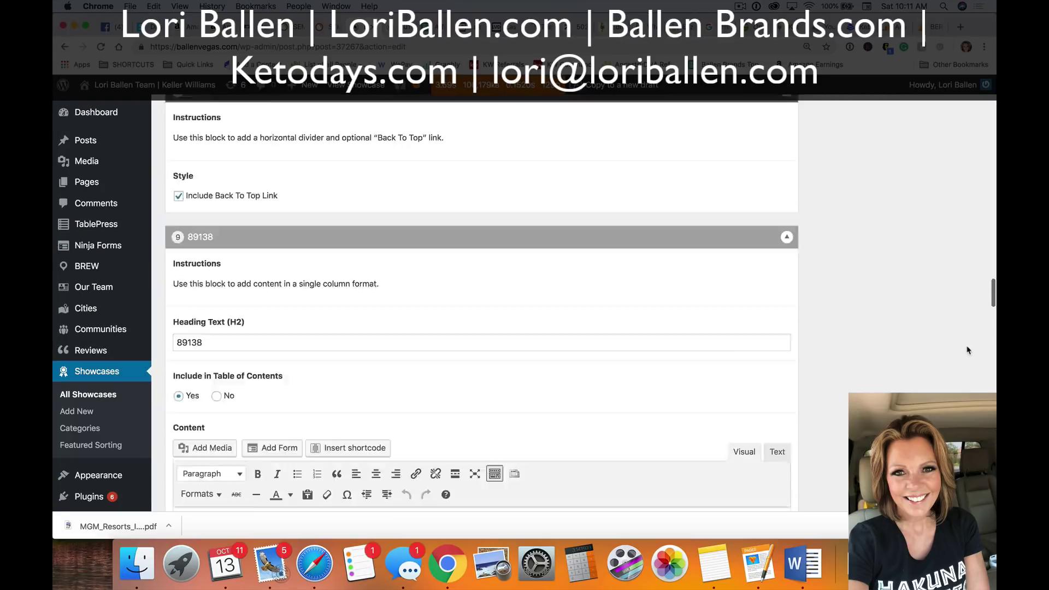
Save the changes to the Summerlin showcase by updating the published page.
scroll(959, 353, "down", 7)
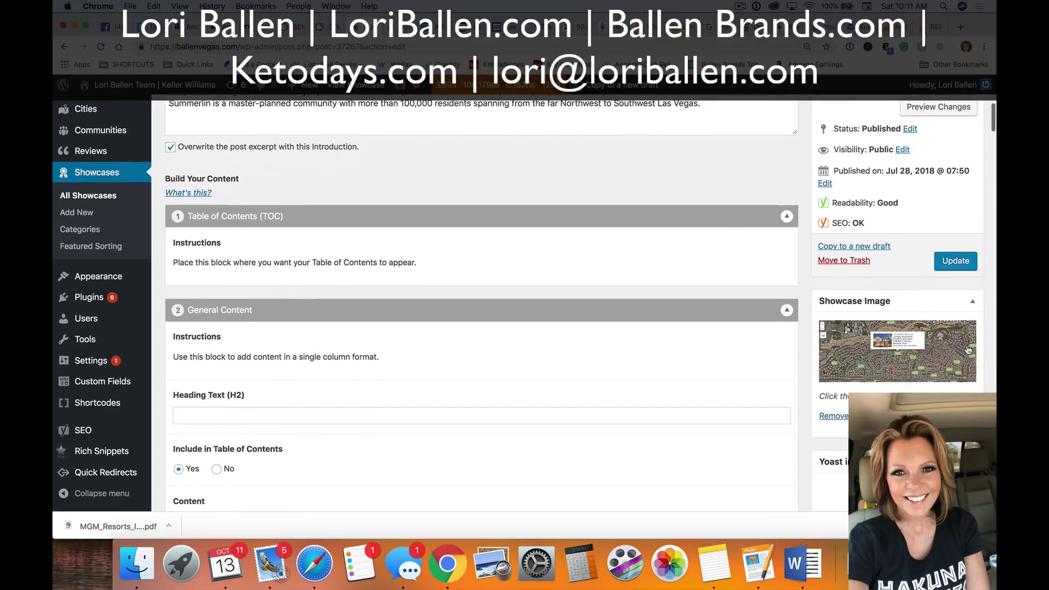
left_click(956, 261)
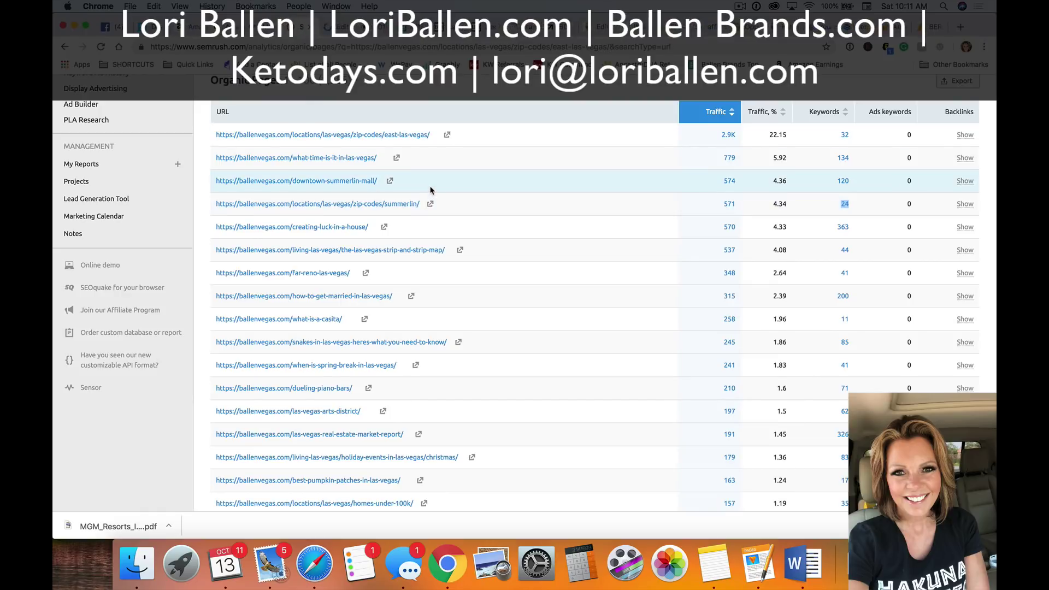
Open the organic keyword positions for the the-las-vegas-strip-and-strip-map page from the SEMrush pages report and examine its rankings.
scroll(430, 190, "down", 4)
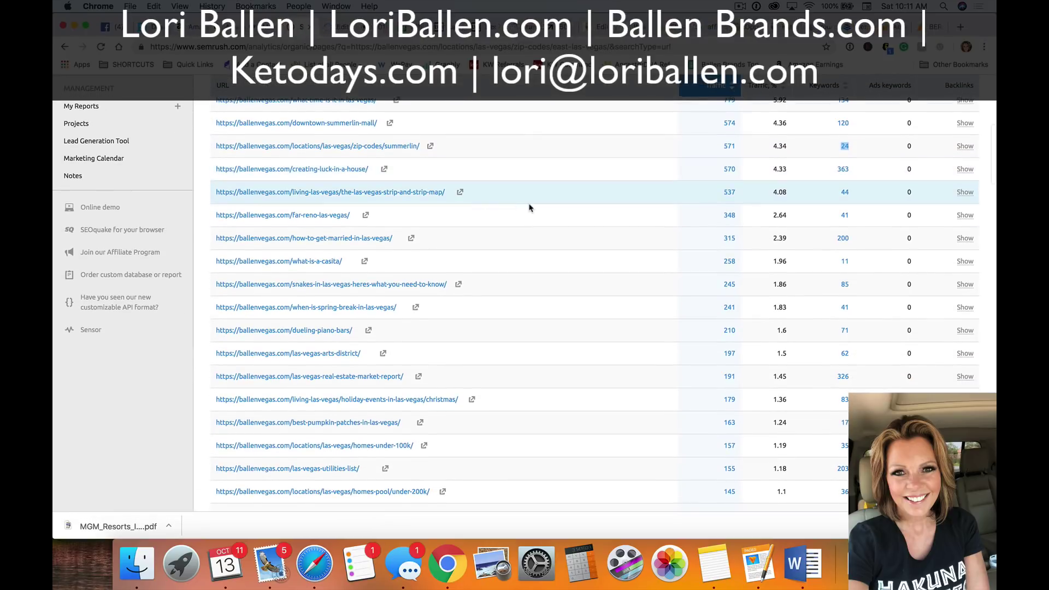
scroll(529, 208, "down", 1)
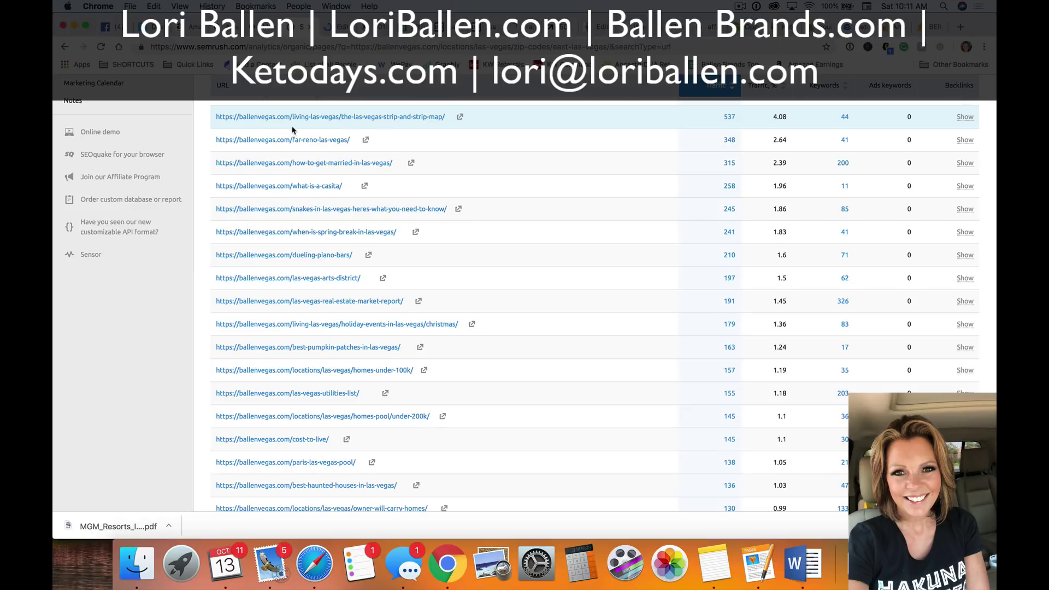
scroll(486, 141, "down", 1)
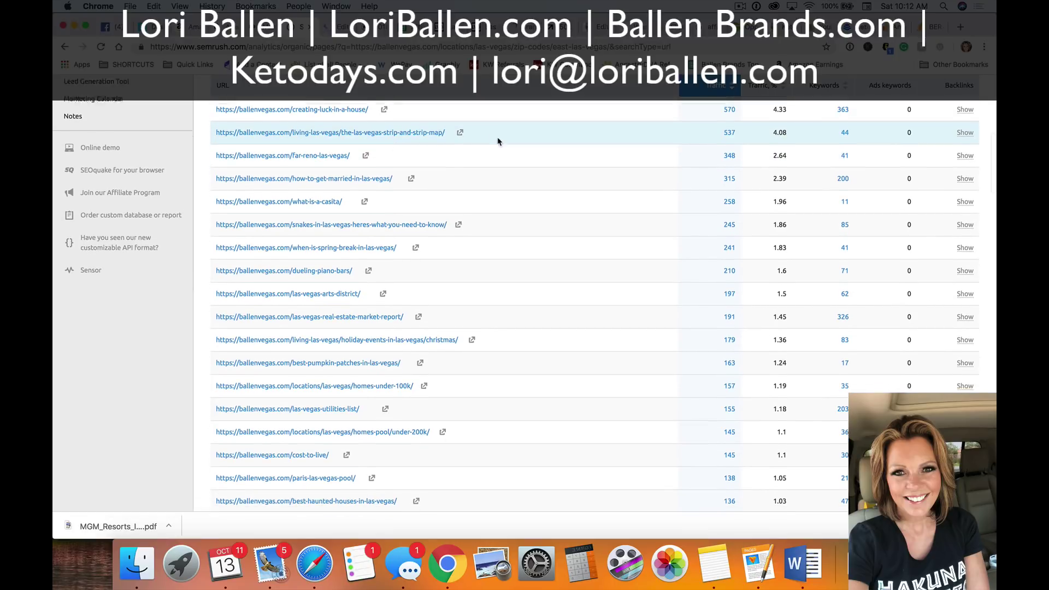
right_click(845, 118)
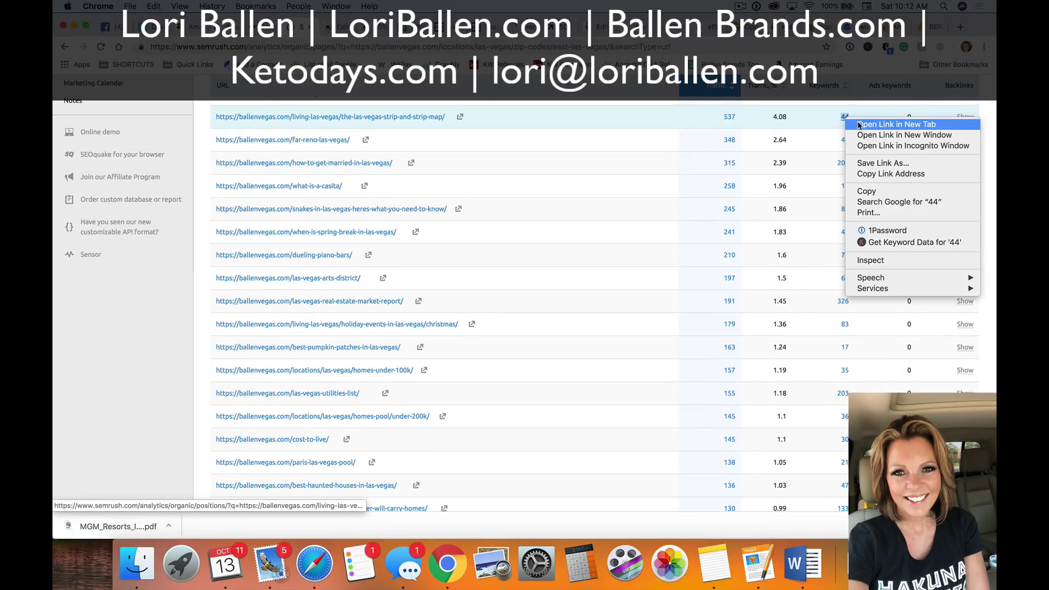
left_click(757, 101)
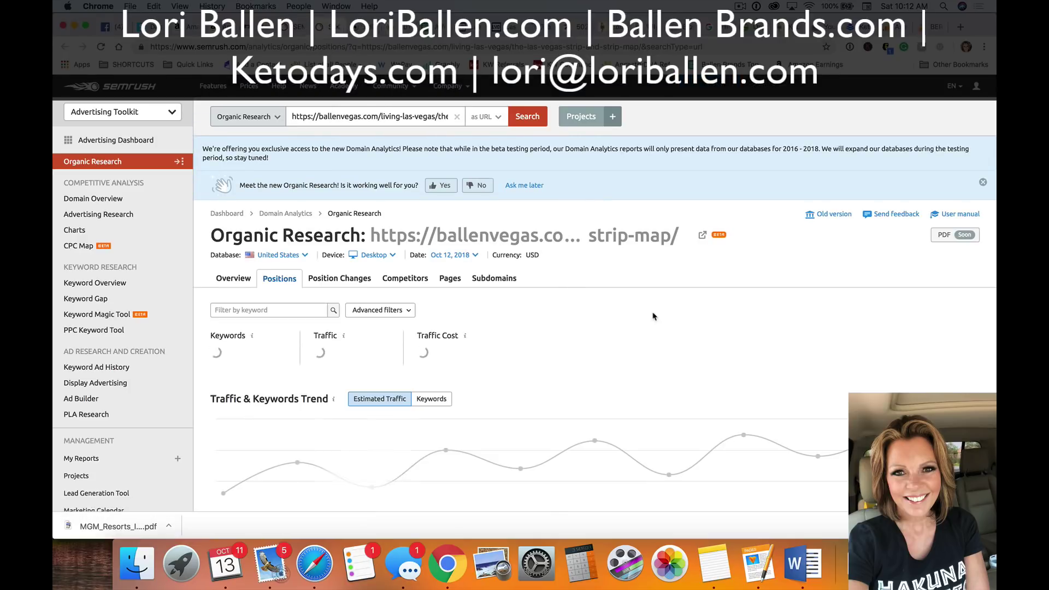
scroll(640, 314, "down", 5)
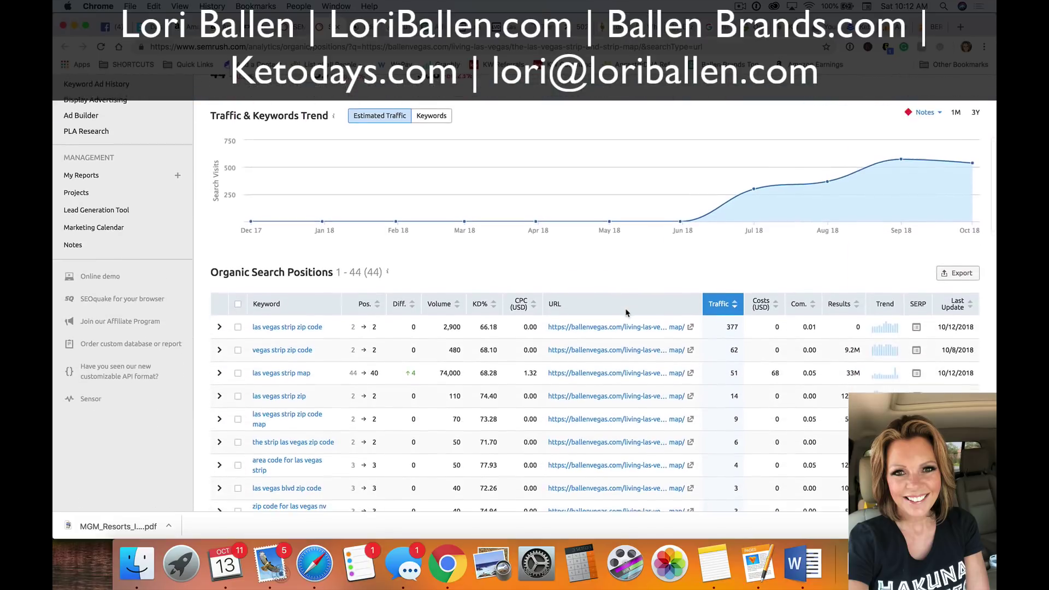
scroll(627, 312, "down", 1)
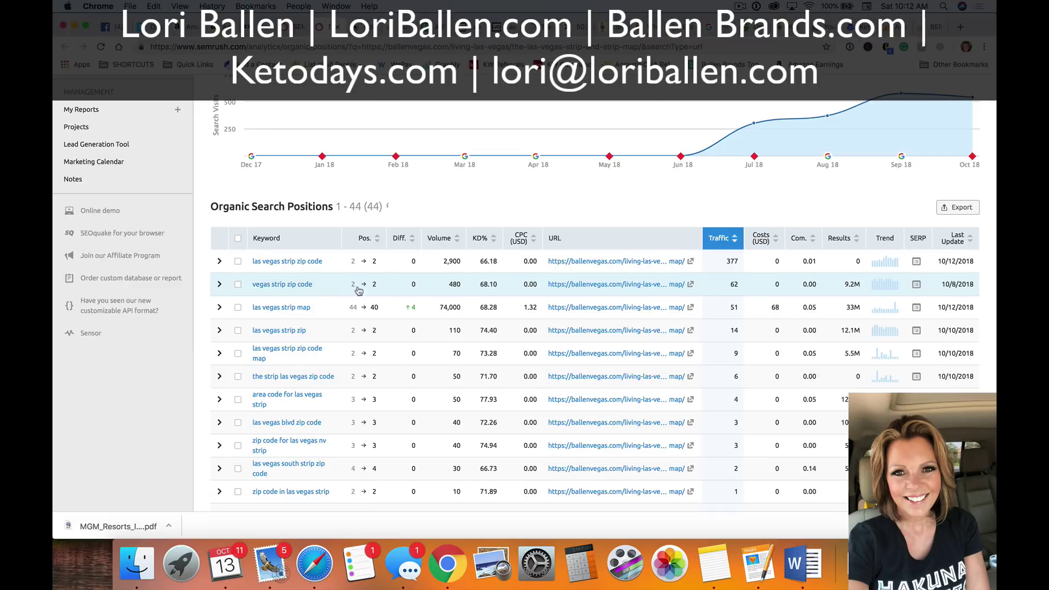
Return to the ballenvegas.com organic pages report and search it for "zip" to locate the other zip code pages.
key("ctrl+Tab")
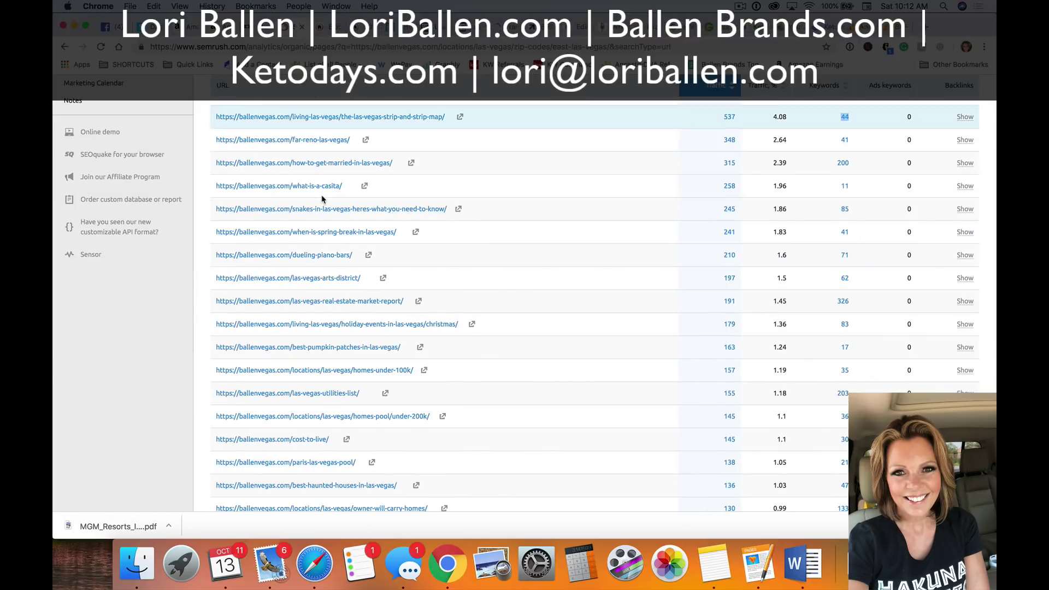
scroll(350, 170, "down", 3)
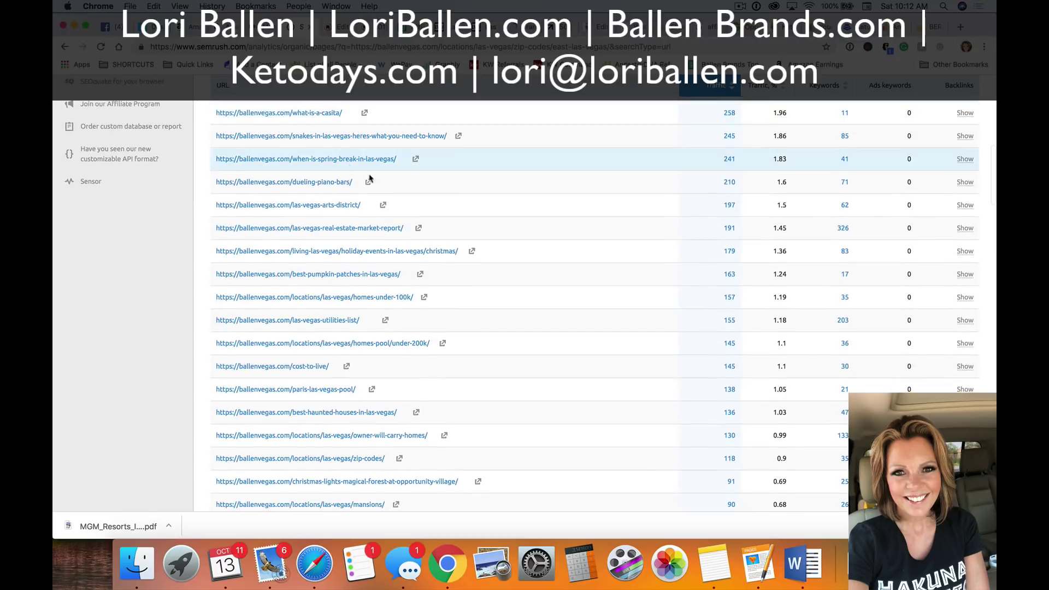
scroll(649, 184, "up", 1)
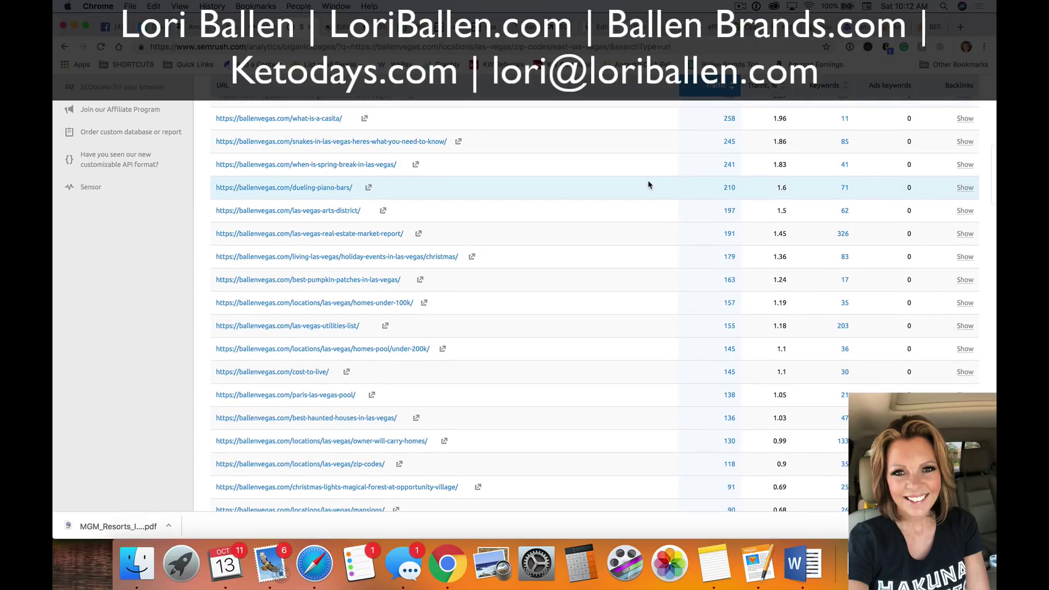
key("super+f")
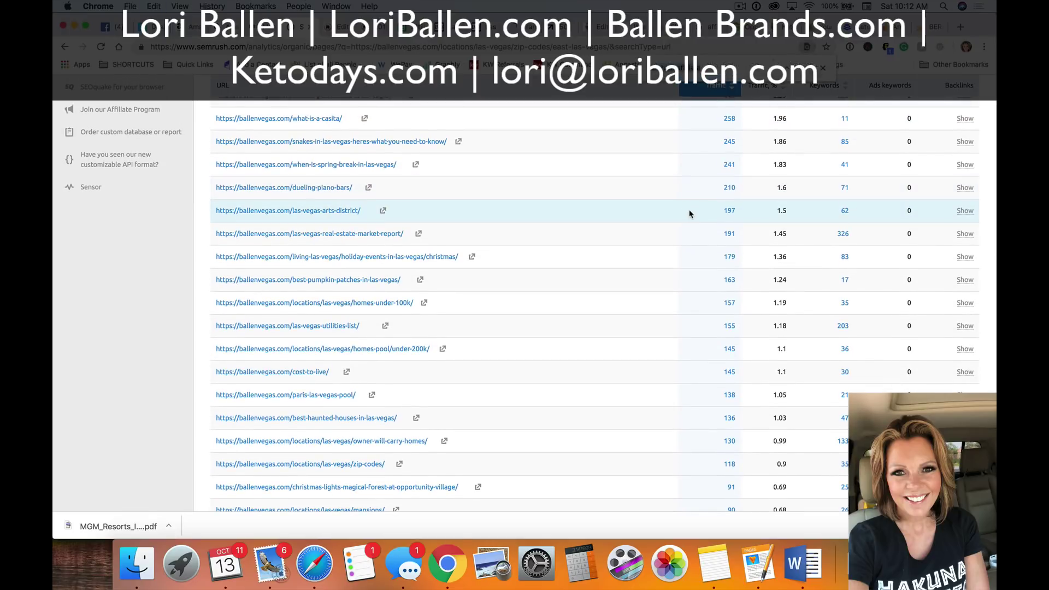
type("zi")
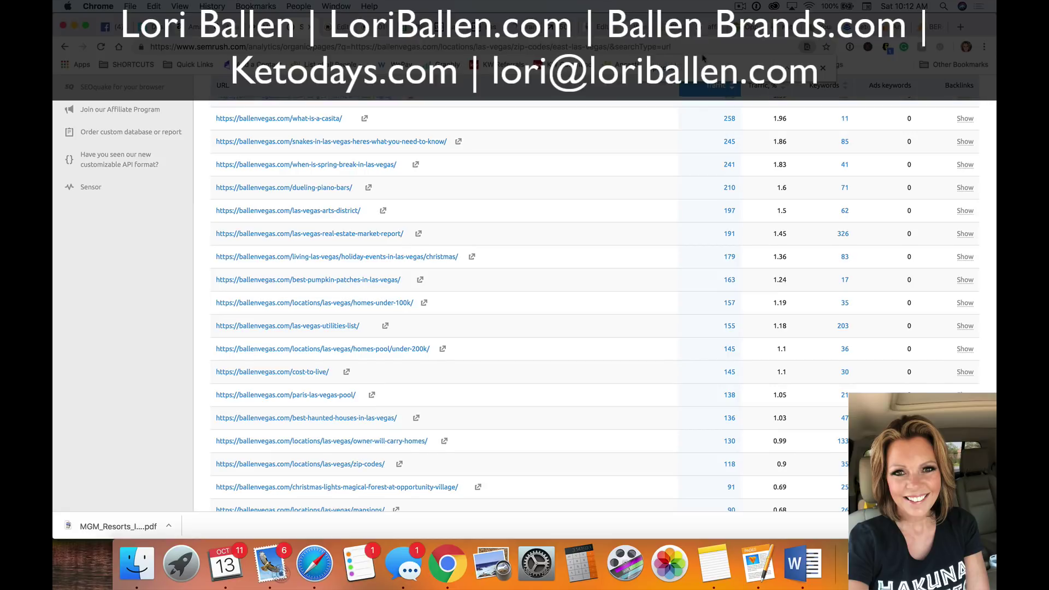
type("p")
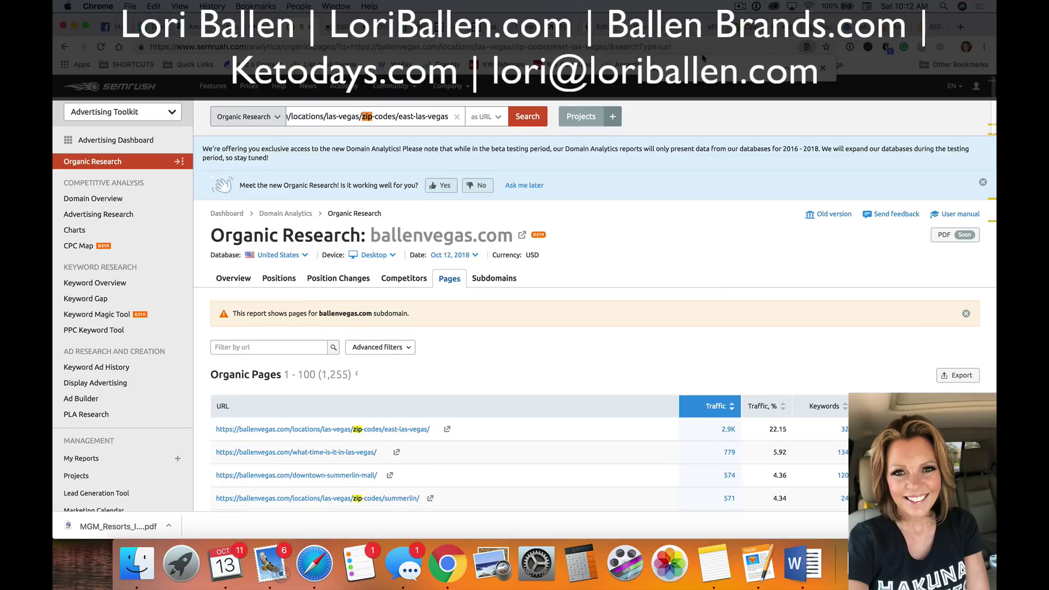
scroll(380, 253, "down", 5)
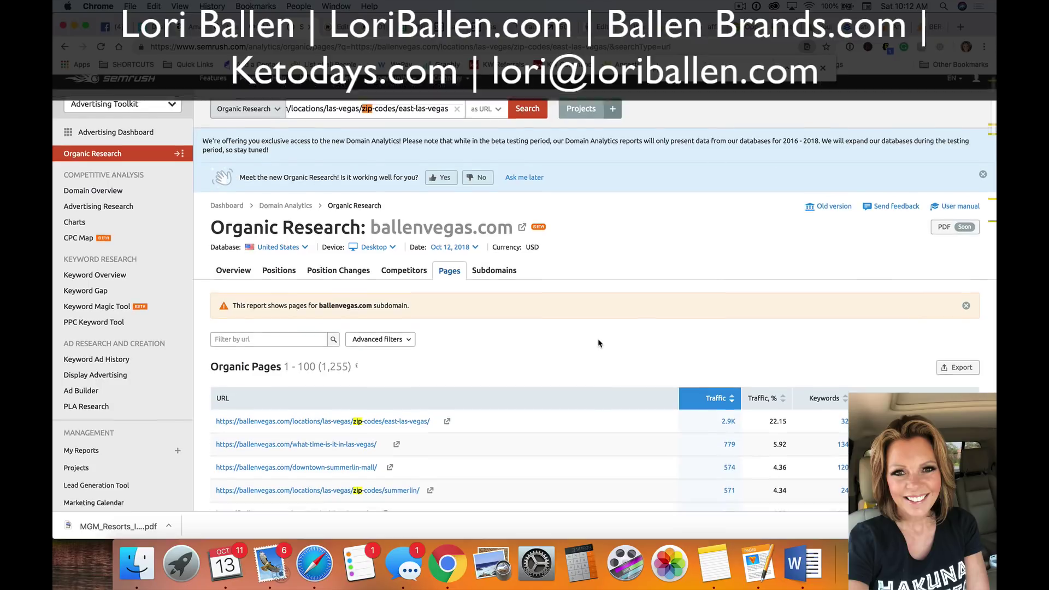
scroll(379, 253, "down", 10)
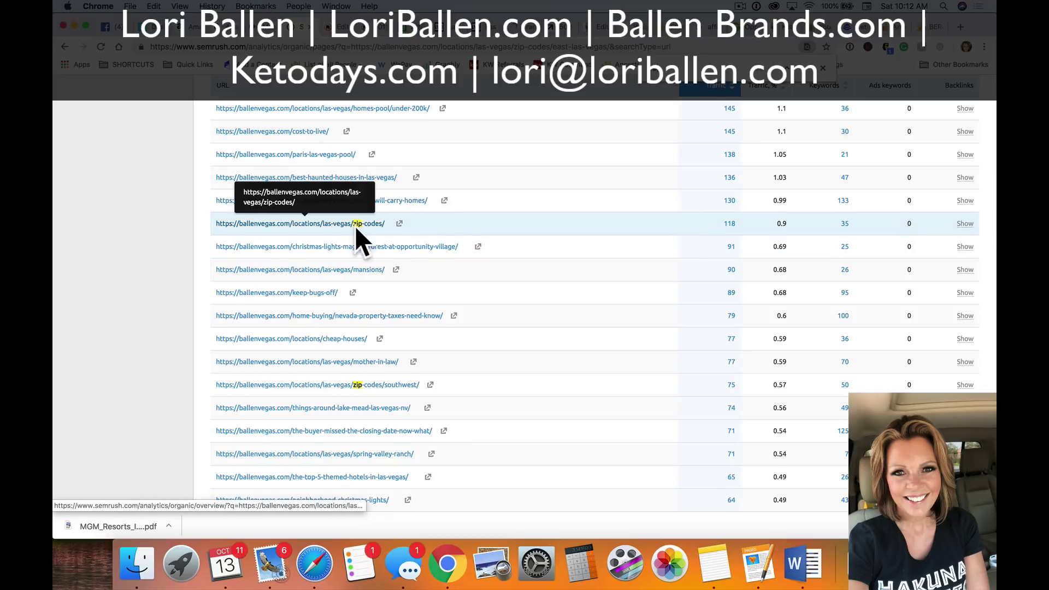
scroll(388, 351, "down", 3)
scroll(430, 265, "down", 3)
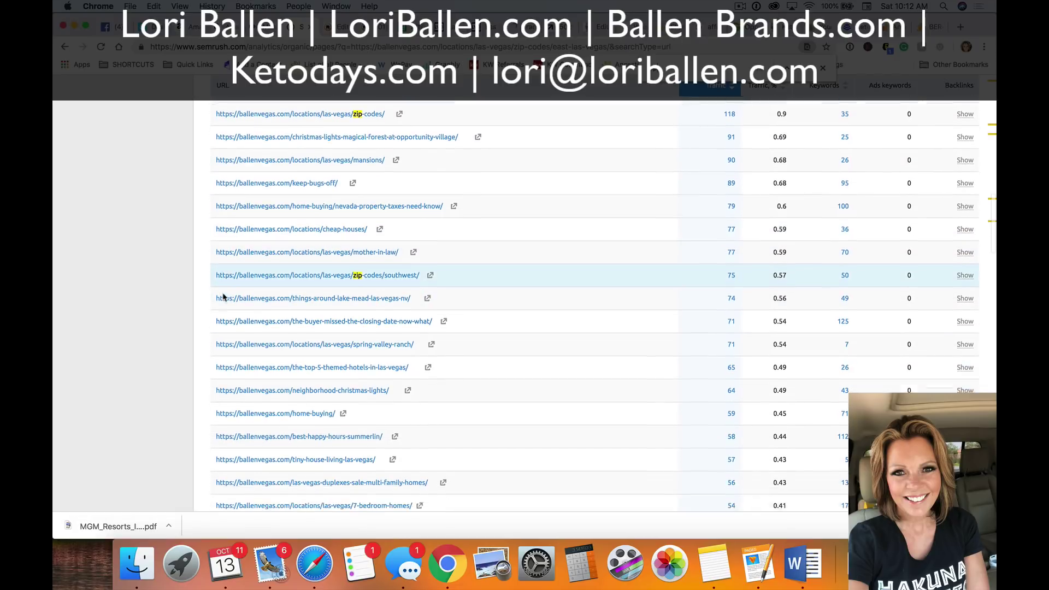
scroll(430, 263, "down", 1)
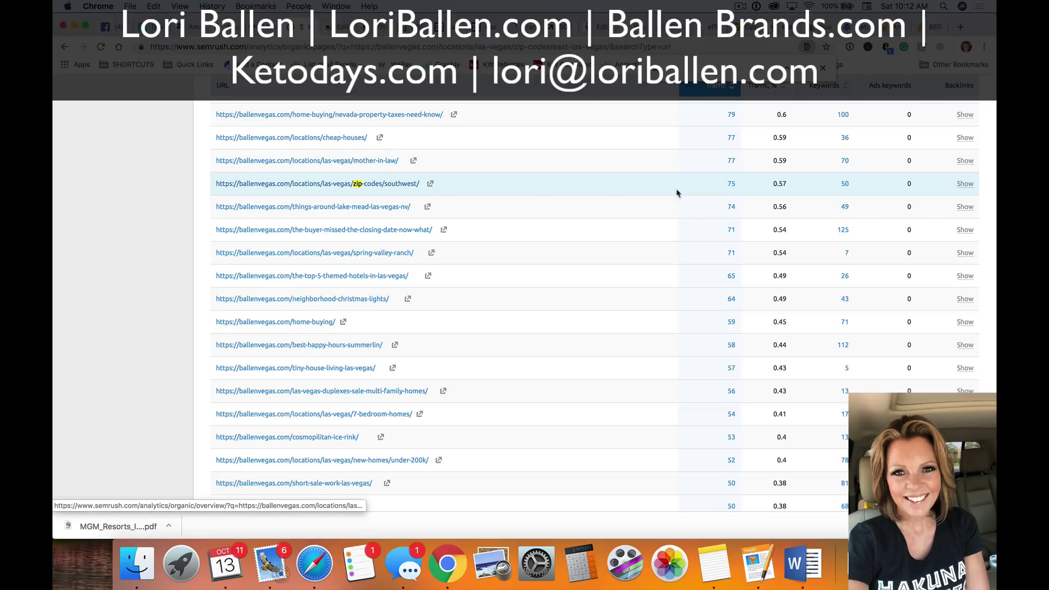
Open the keyword positions for the zip-codes/southwest page in a new tab and examine its traffic trend and rankings.
right_click(846, 186)
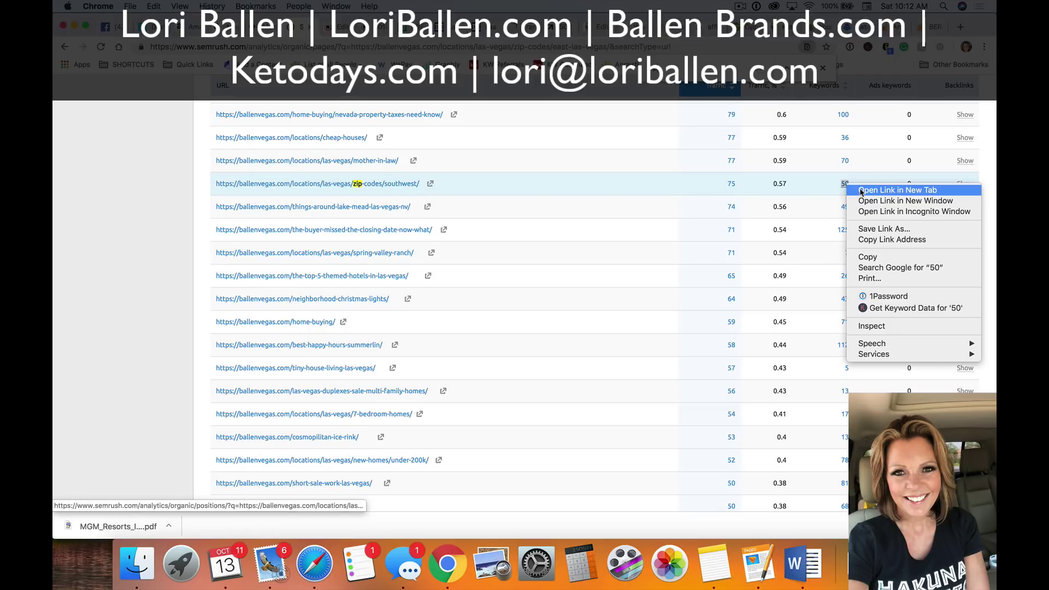
left_click(862, 191)
left_click(324, 28)
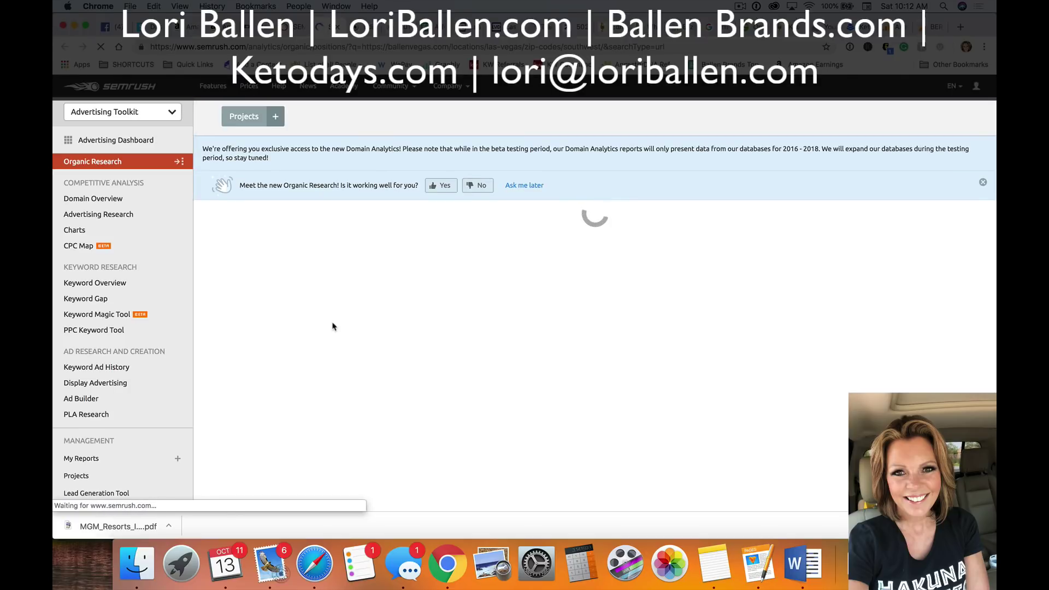
scroll(305, 298, "down", 10)
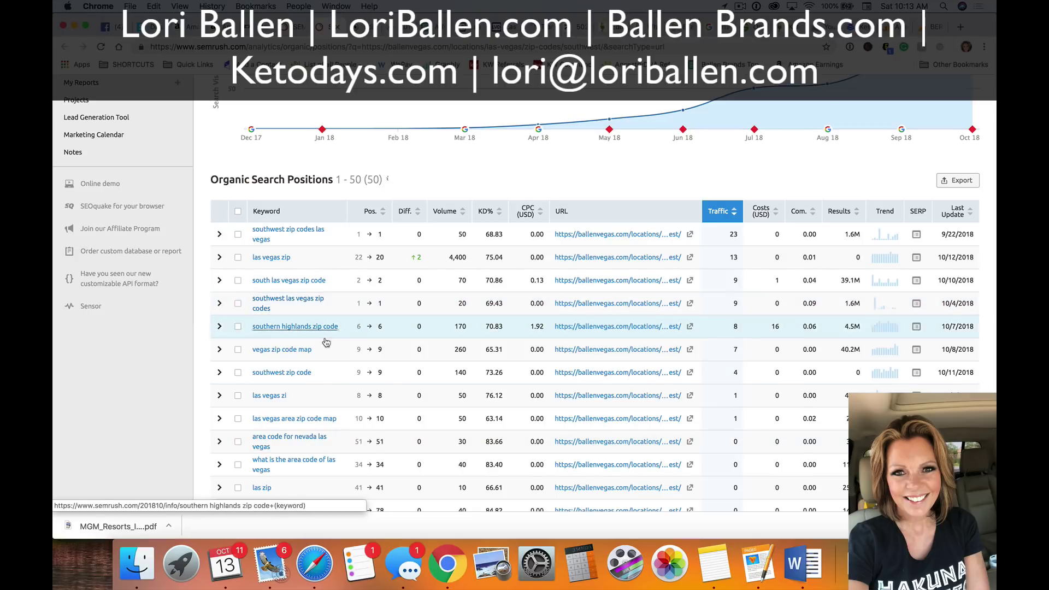
scroll(328, 339, "up", 5)
scroll(394, 305, "up", 4)
scroll(393, 305, "down", 5)
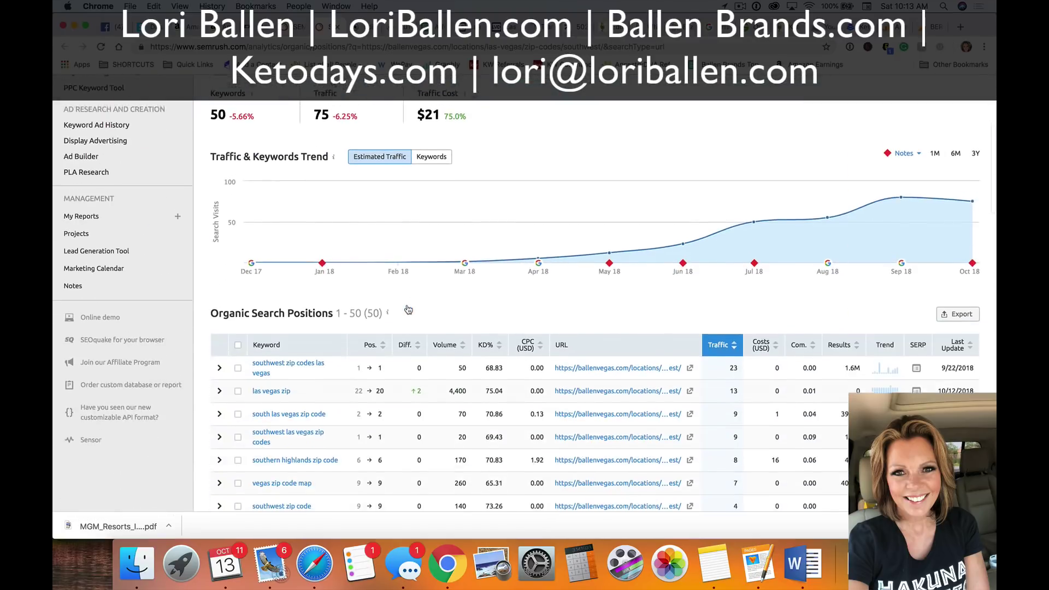
Open the ranking southwest page in the showcase editor and go to its Yoast SEO Premium section.
left_click(690, 362)
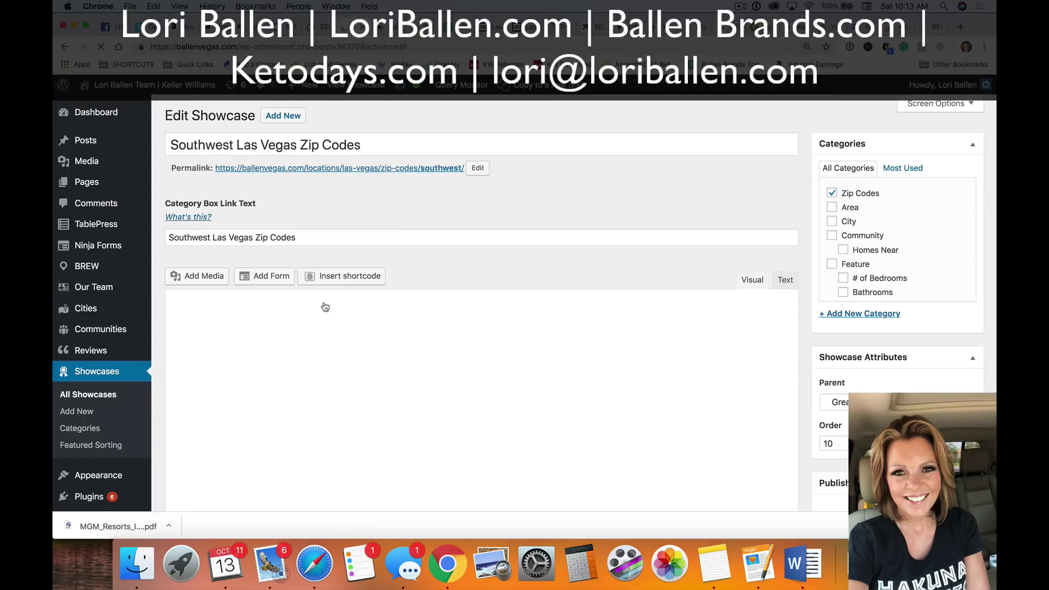
scroll(467, 300, "down", 10)
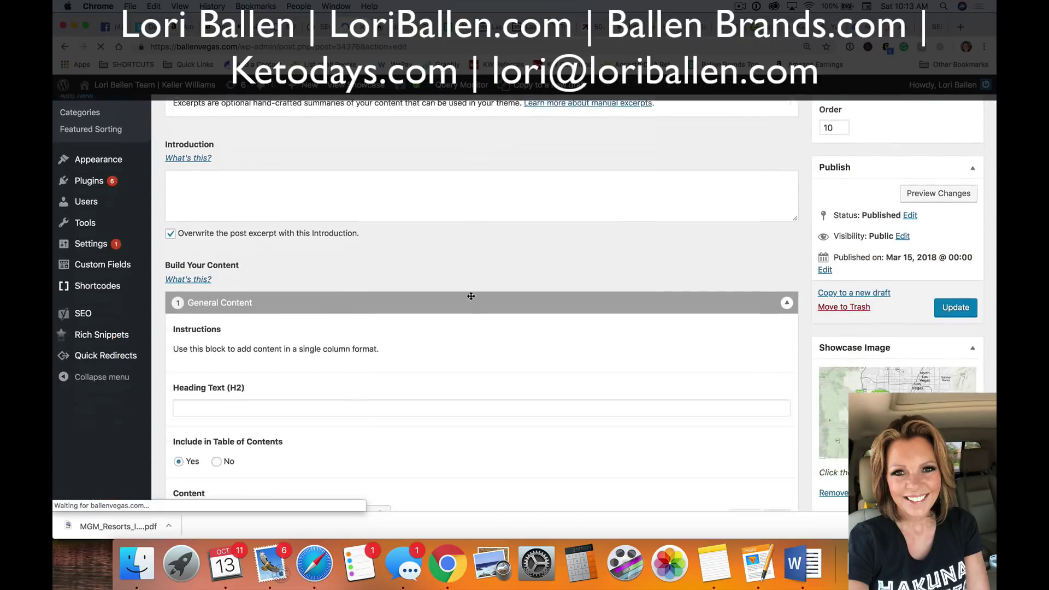
scroll(471, 296, "down", 15)
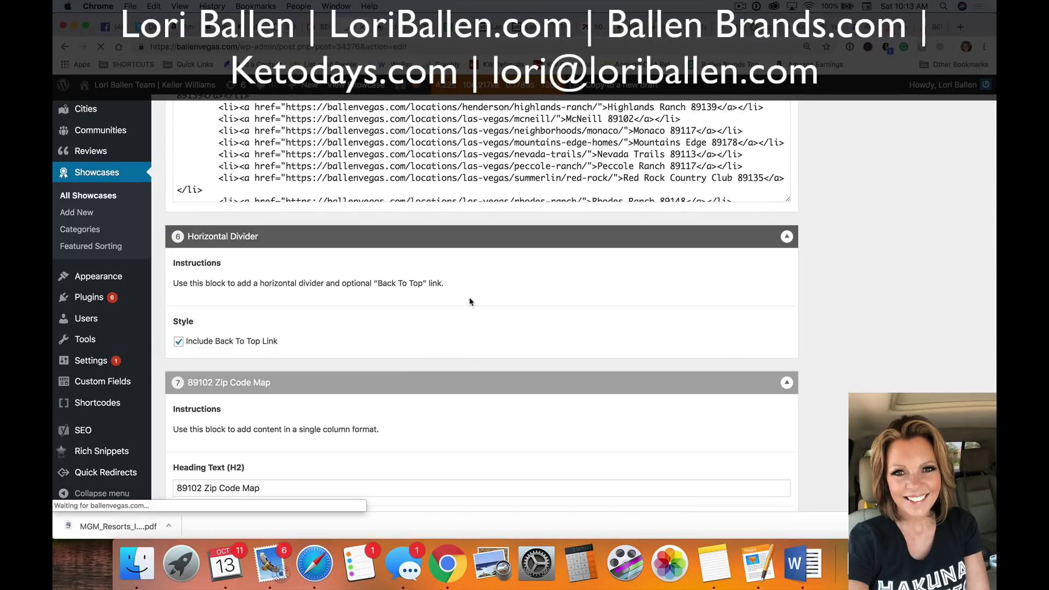
scroll(524, 311, "down", 3)
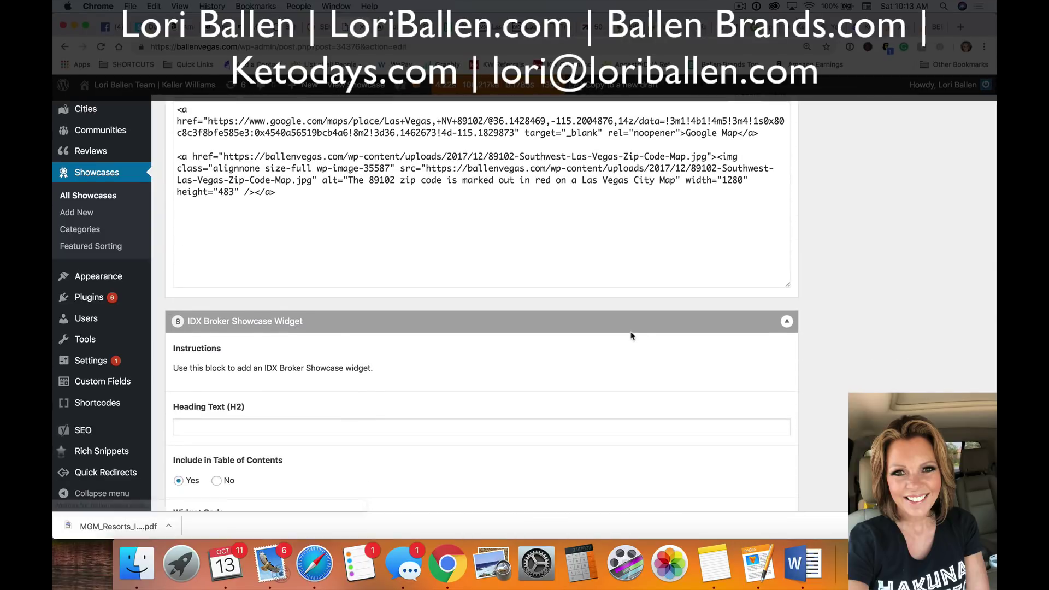
scroll(624, 333, "down", 5)
scroll(989, 213, "down", 5)
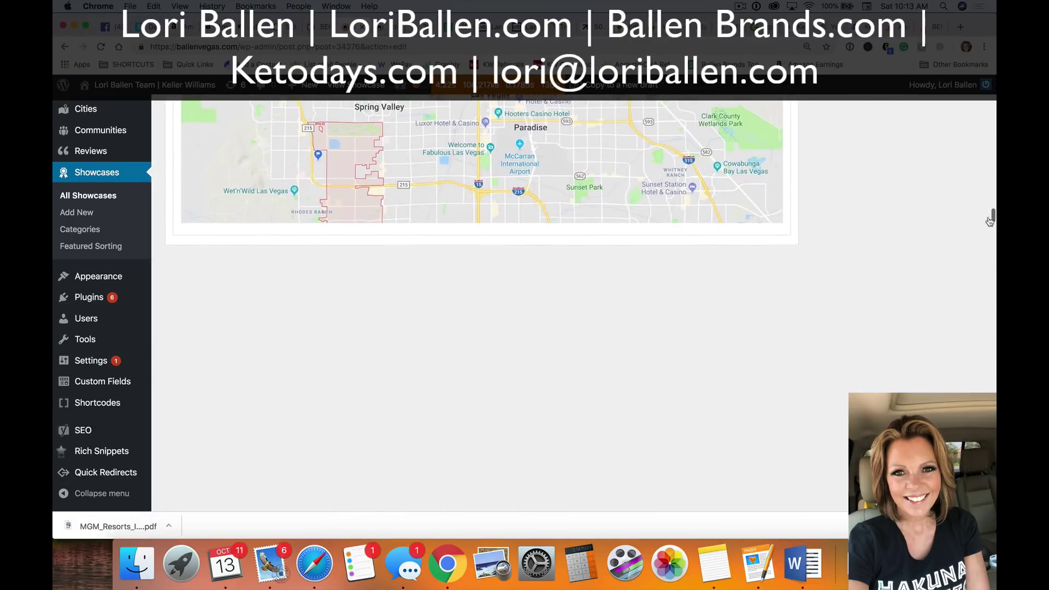
scroll(605, 427, "down", 15)
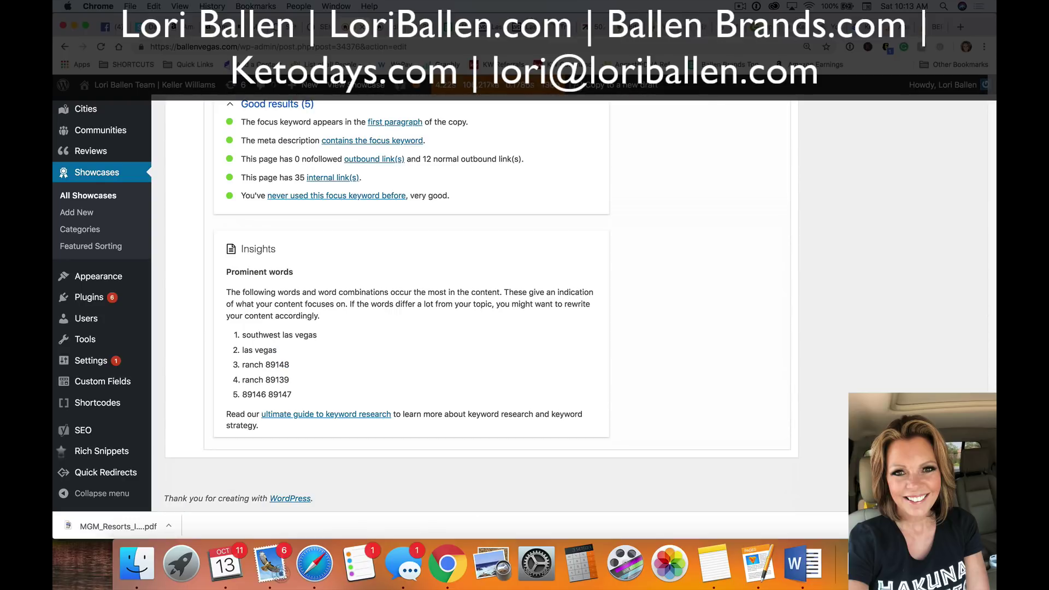
scroll(589, 425, "up", 15)
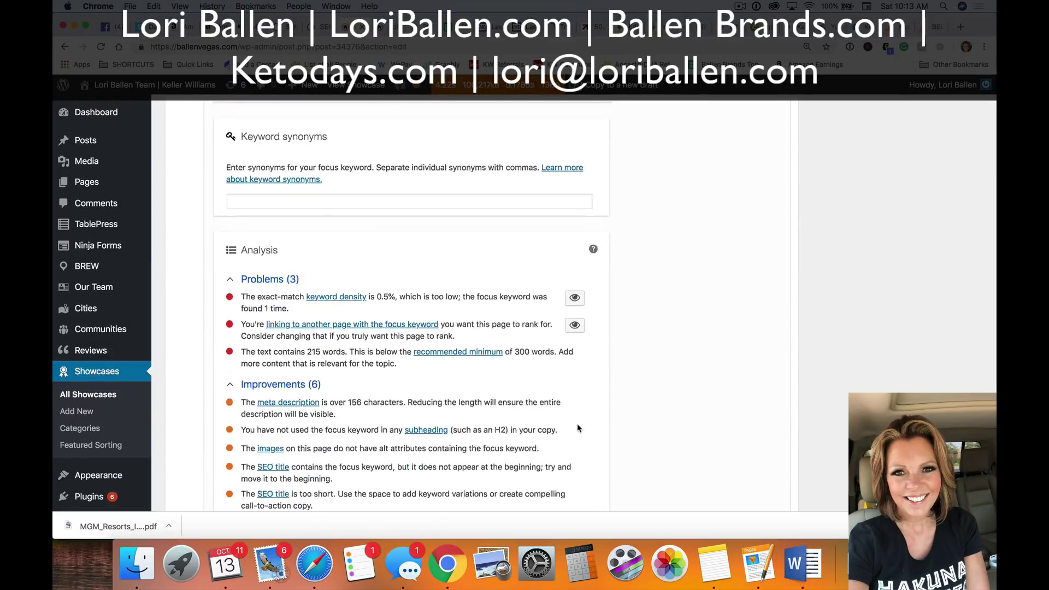
scroll(328, 355, "up", 5)
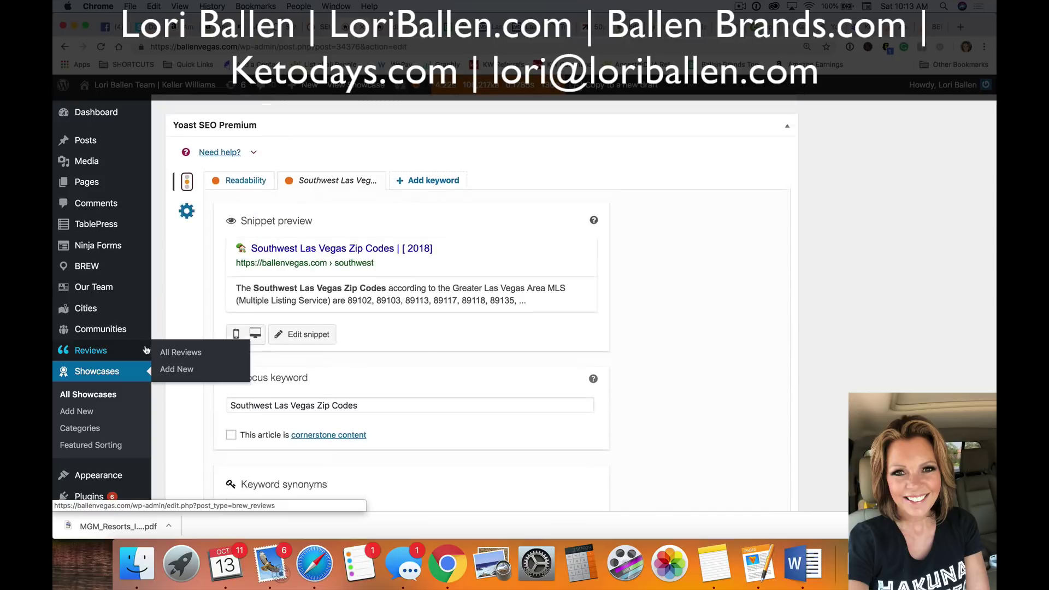
Look over the Southwest showcase's slug, redirect settings, BREW Showcase Options and last IDX Broker widget block.
scroll(458, 342, "up", 5)
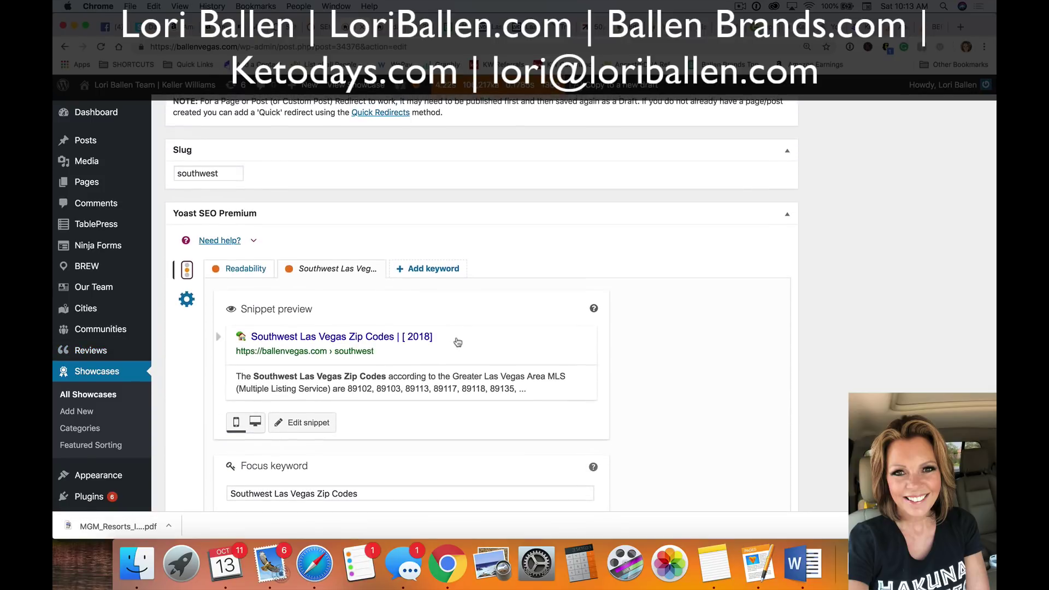
scroll(458, 342, "up", 5)
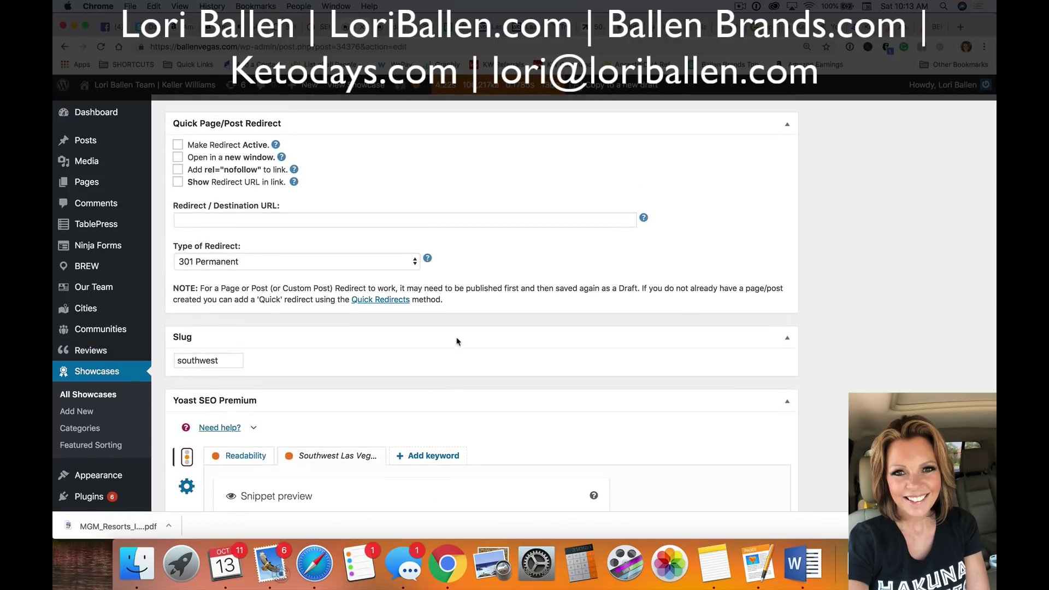
scroll(457, 338, "up", 10)
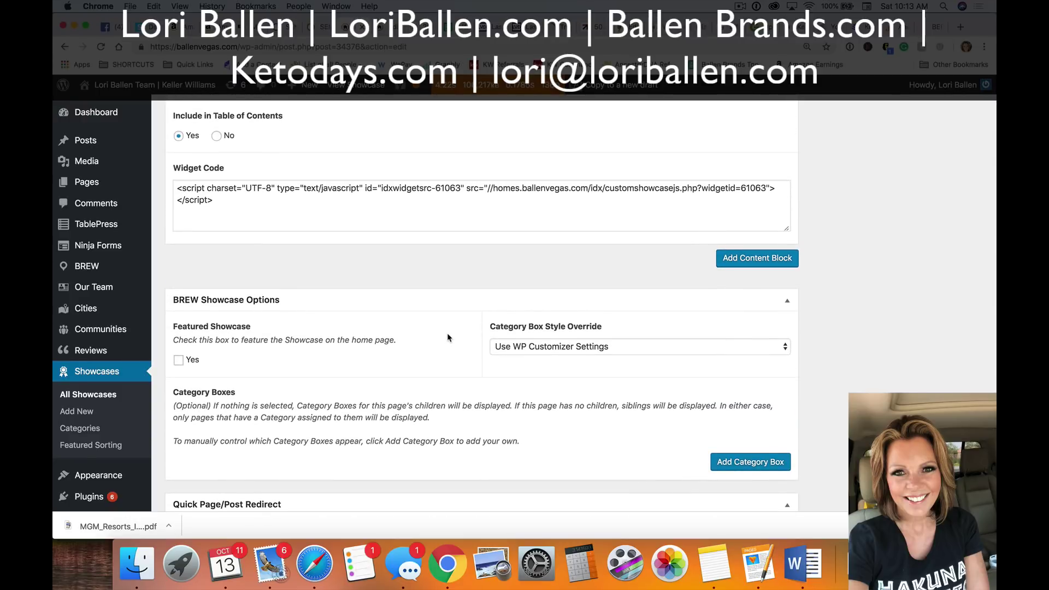
scroll(447, 338, "up", 4)
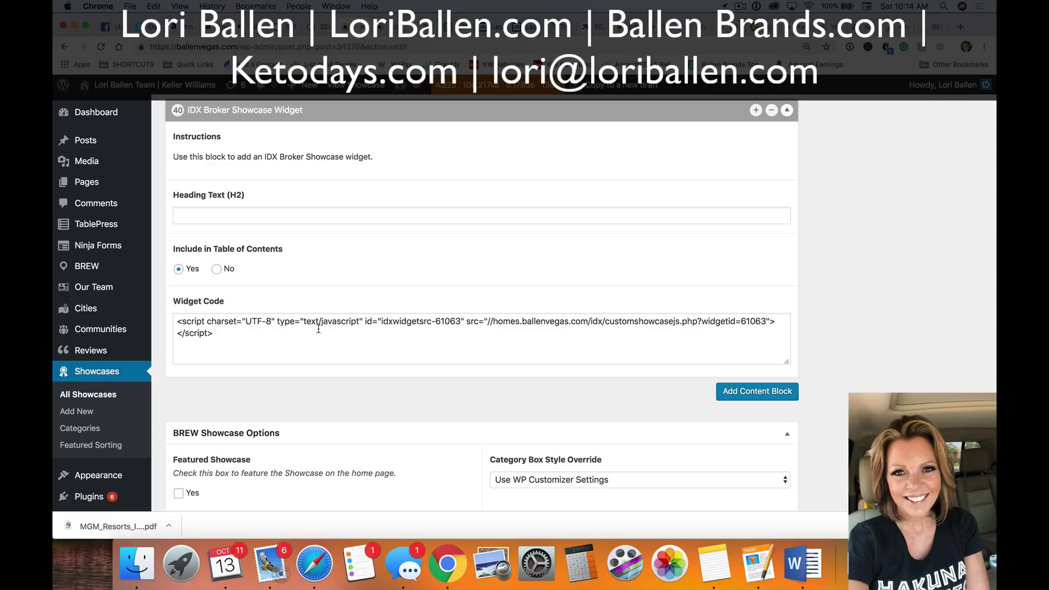
scroll(318, 328, "up", 3)
scroll(318, 329, "down", 3)
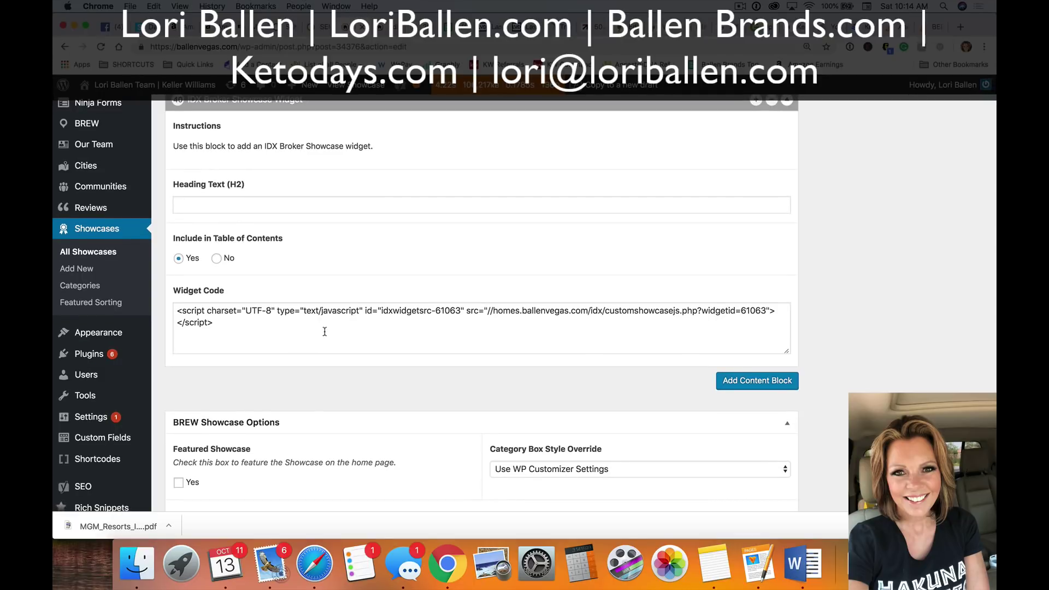
scroll(324, 331, "down", 5)
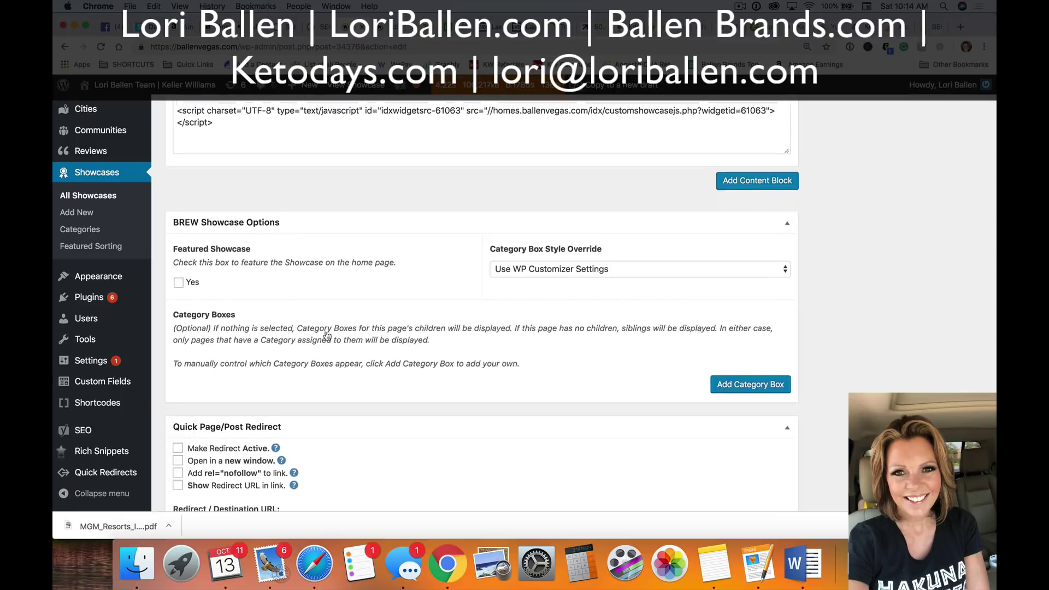
scroll(328, 337, "down", 5)
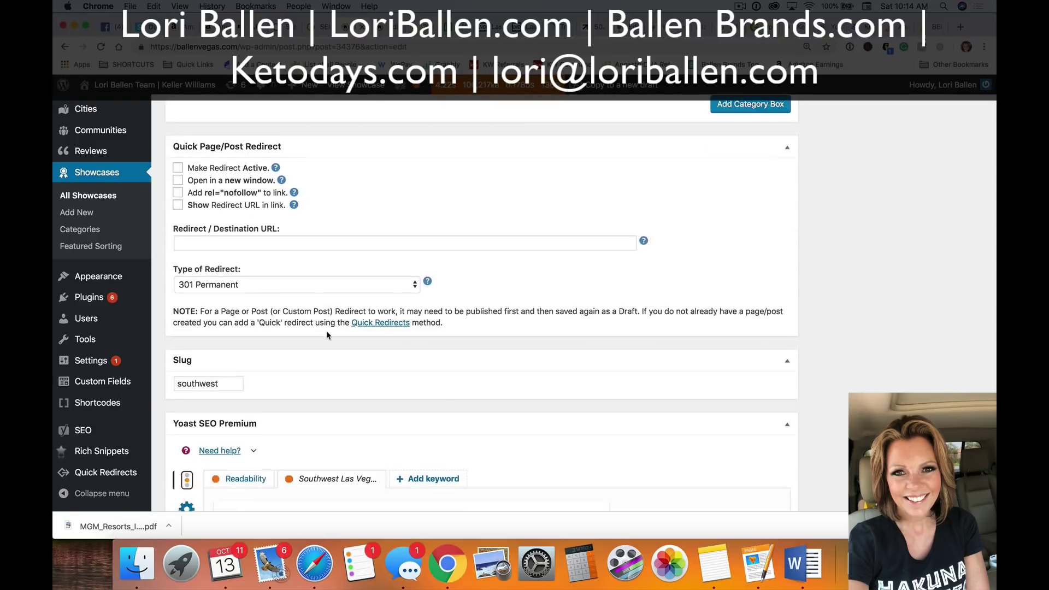
scroll(318, 335, "down", 7)
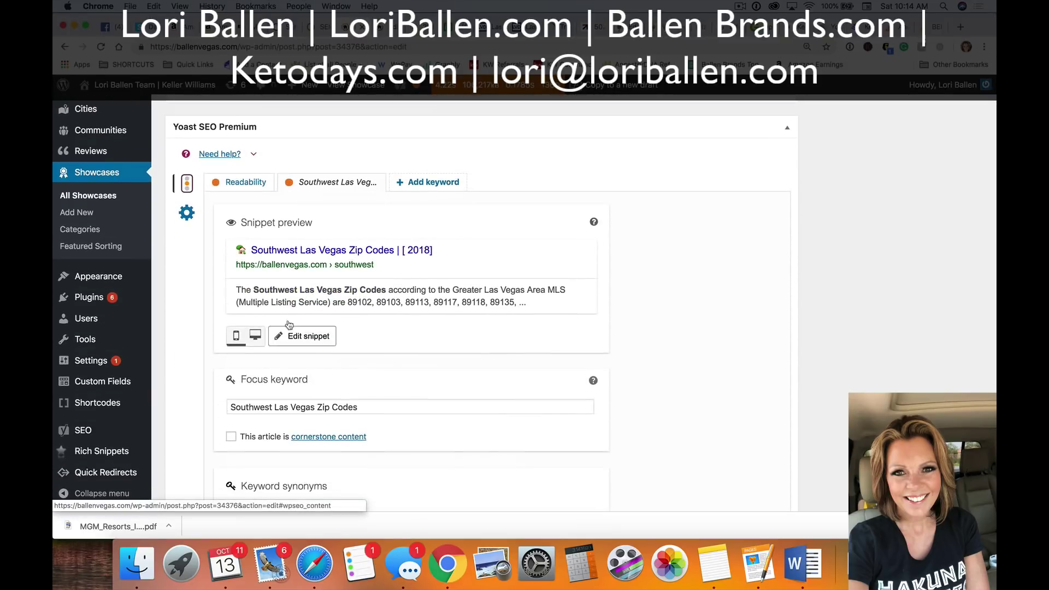
left_click(187, 174)
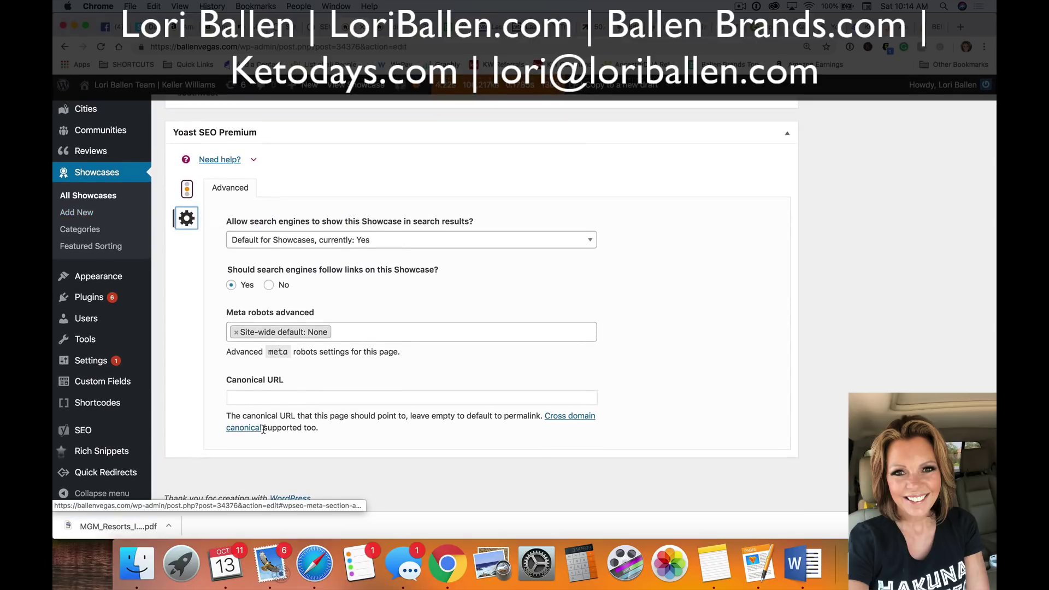
left_click(259, 398)
type("https://ballenvegas.com/locations/las-vegas/zip-codes/")
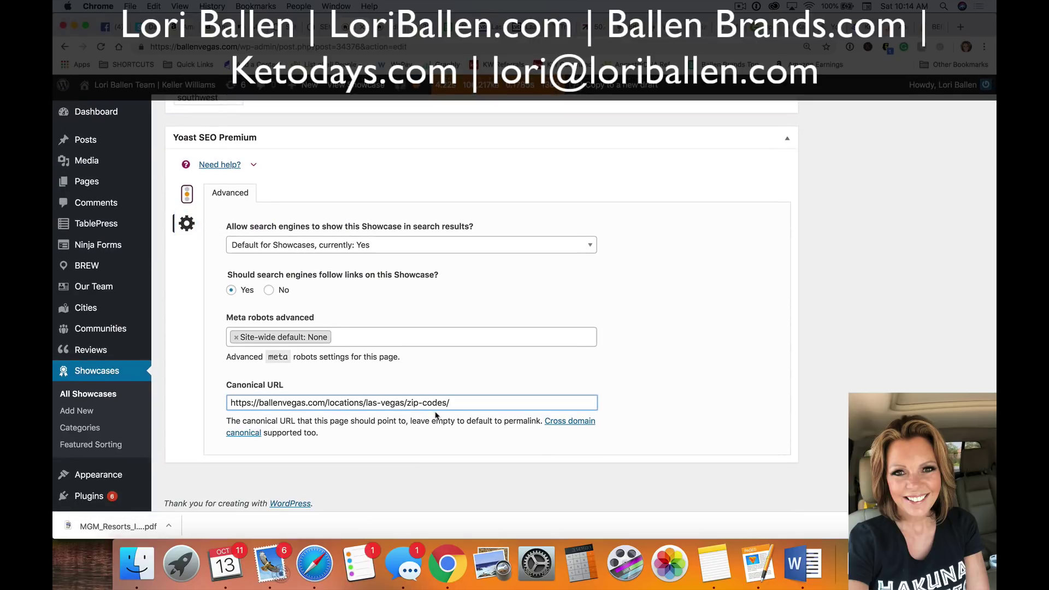
Update the Southwest Las Vegas Zip Codes showcase to save its canonical setting.
scroll(781, 292, "up", 5)
scroll(796, 288, "up", 15)
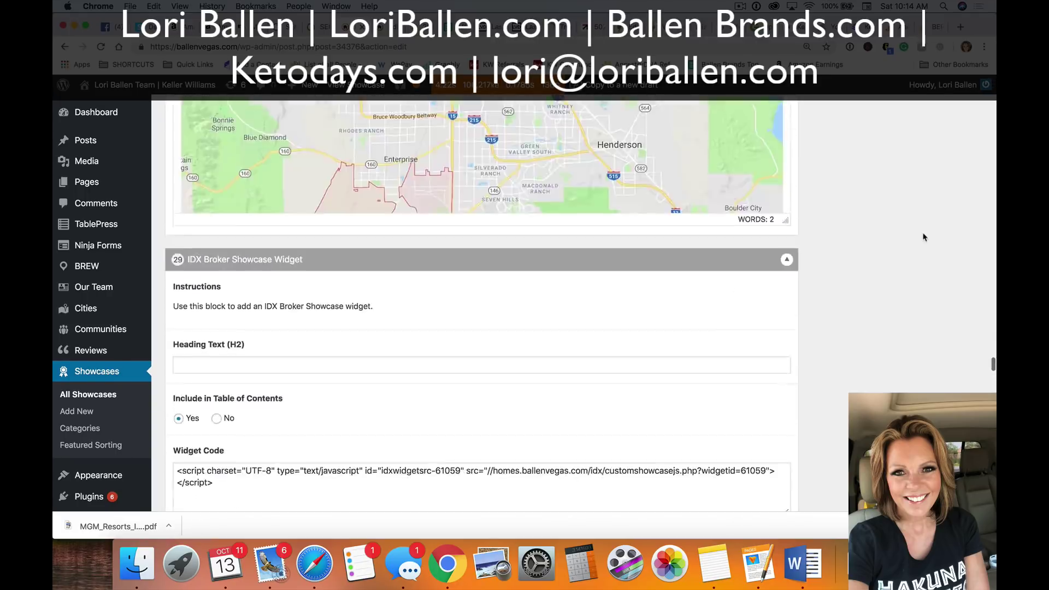
scroll(936, 239, "up", 15)
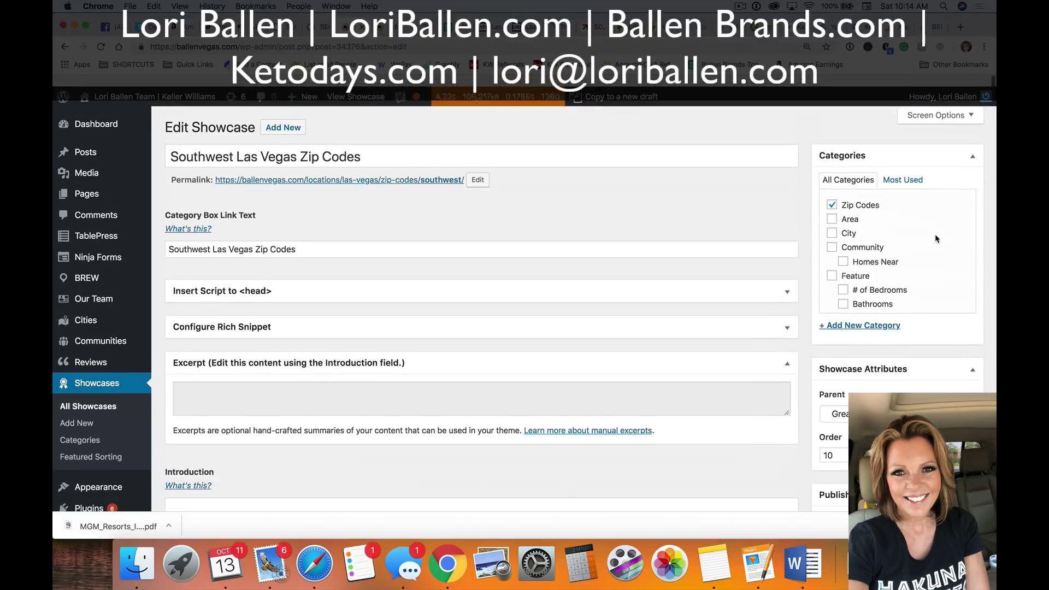
scroll(936, 237, "down", 3)
scroll(984, 326, "down", 6)
left_click(955, 358)
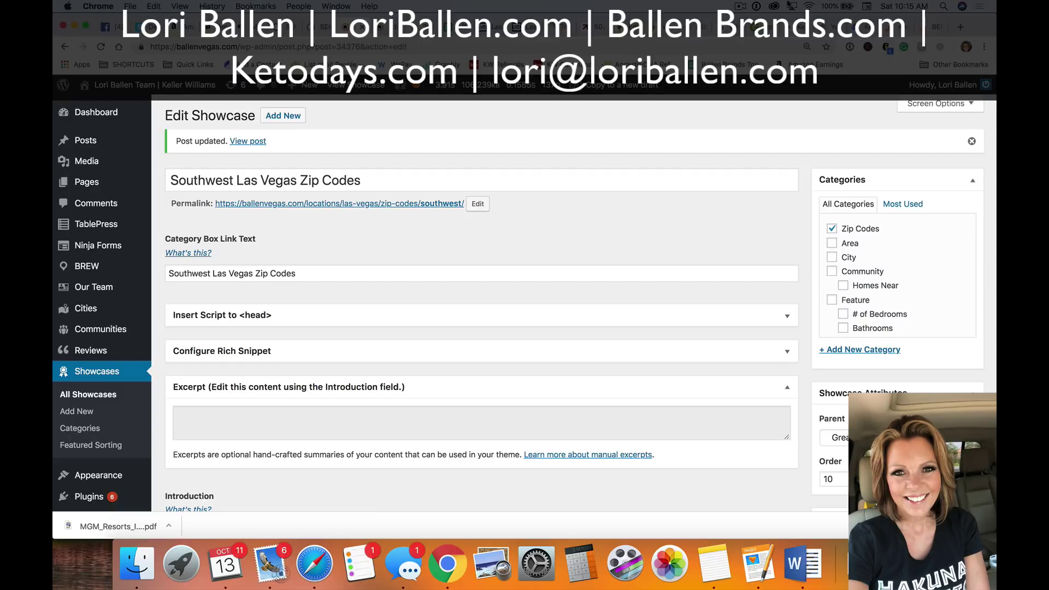
left_click(742, 8)
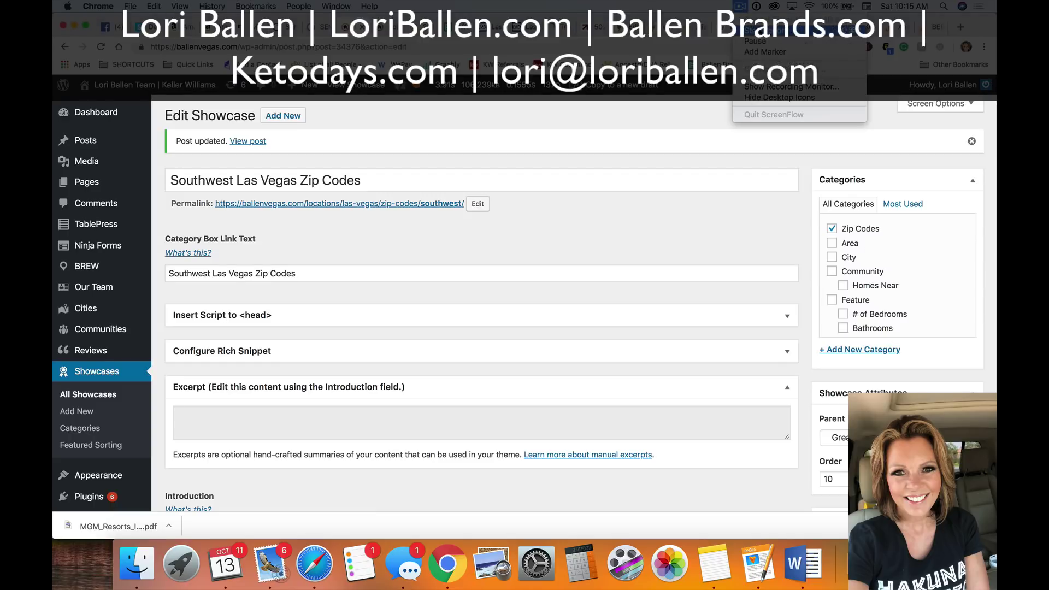